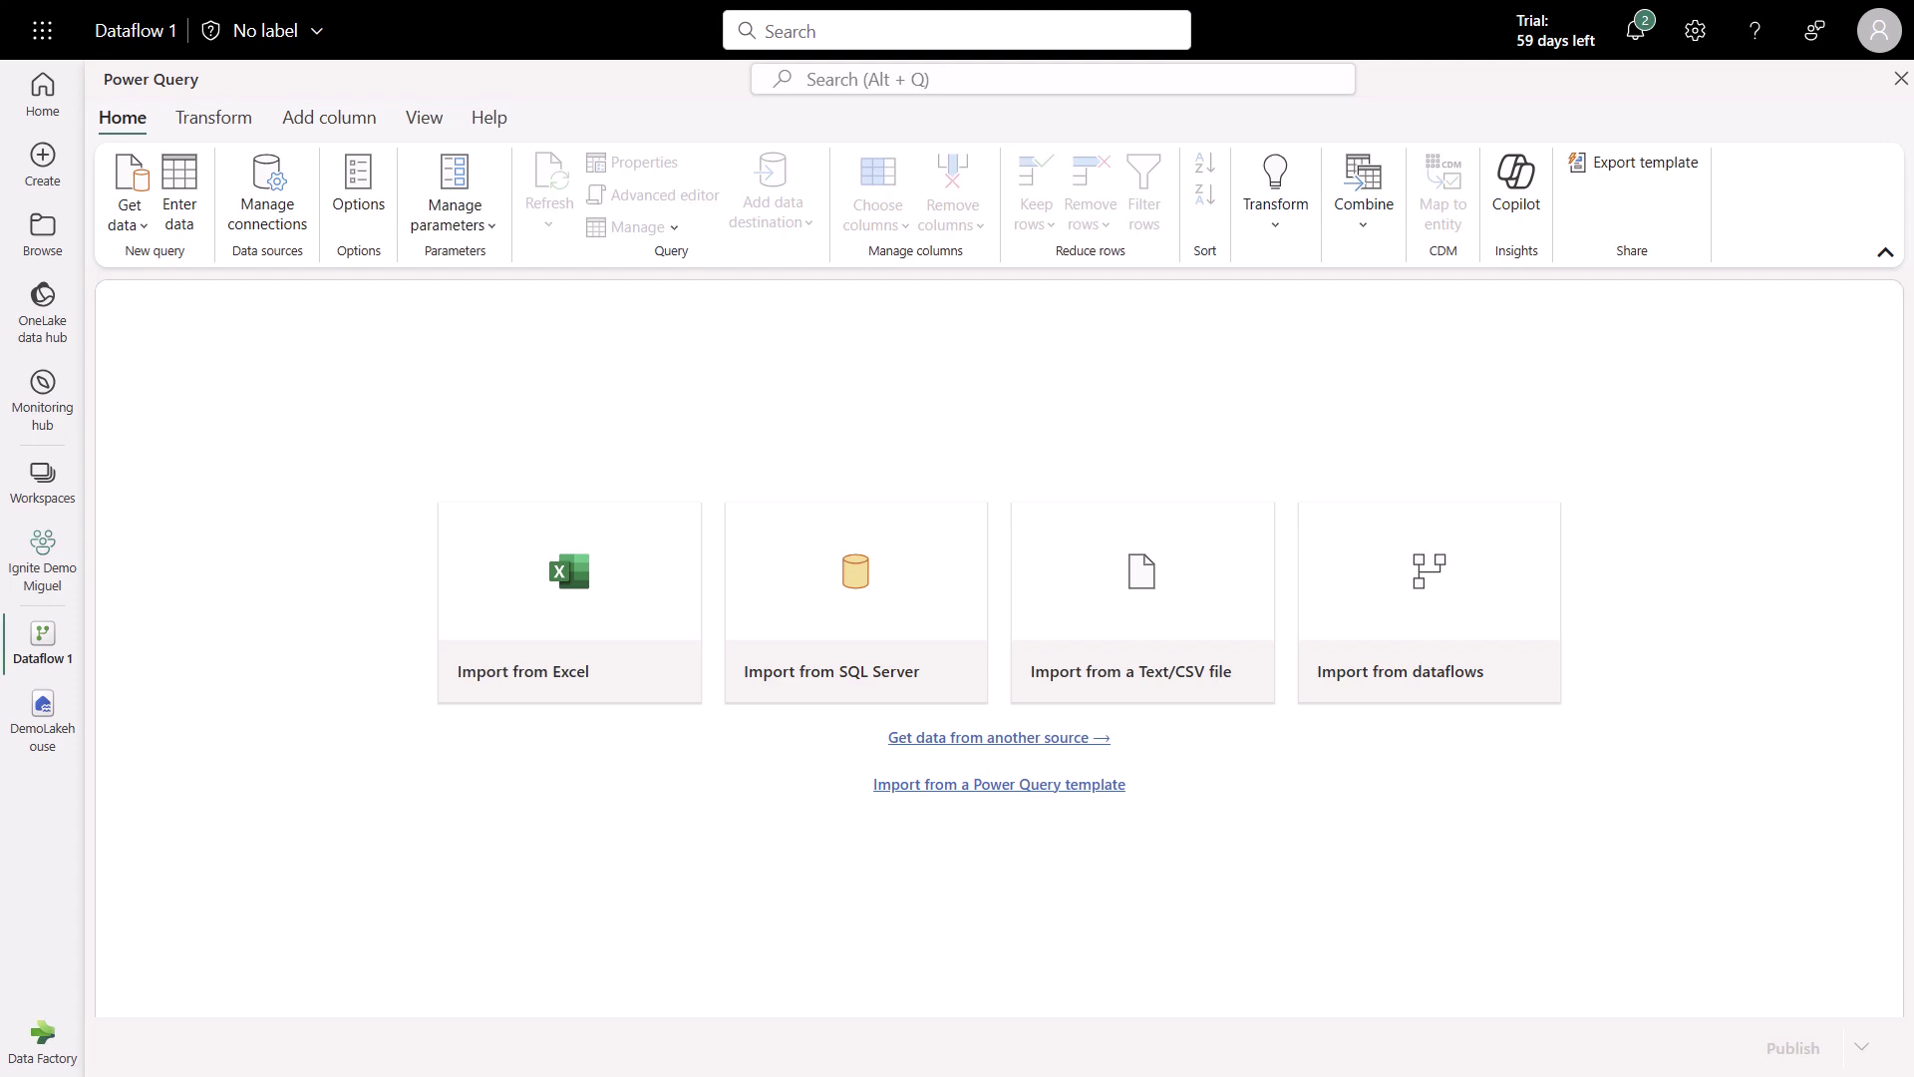
Upload Invoice Discounts.xlsx and select its Sheet1 table for import, previewing its data.
{"action": "left_click_drag", "start_coordinate": [1913, 648], "coordinate": [942, 602]}
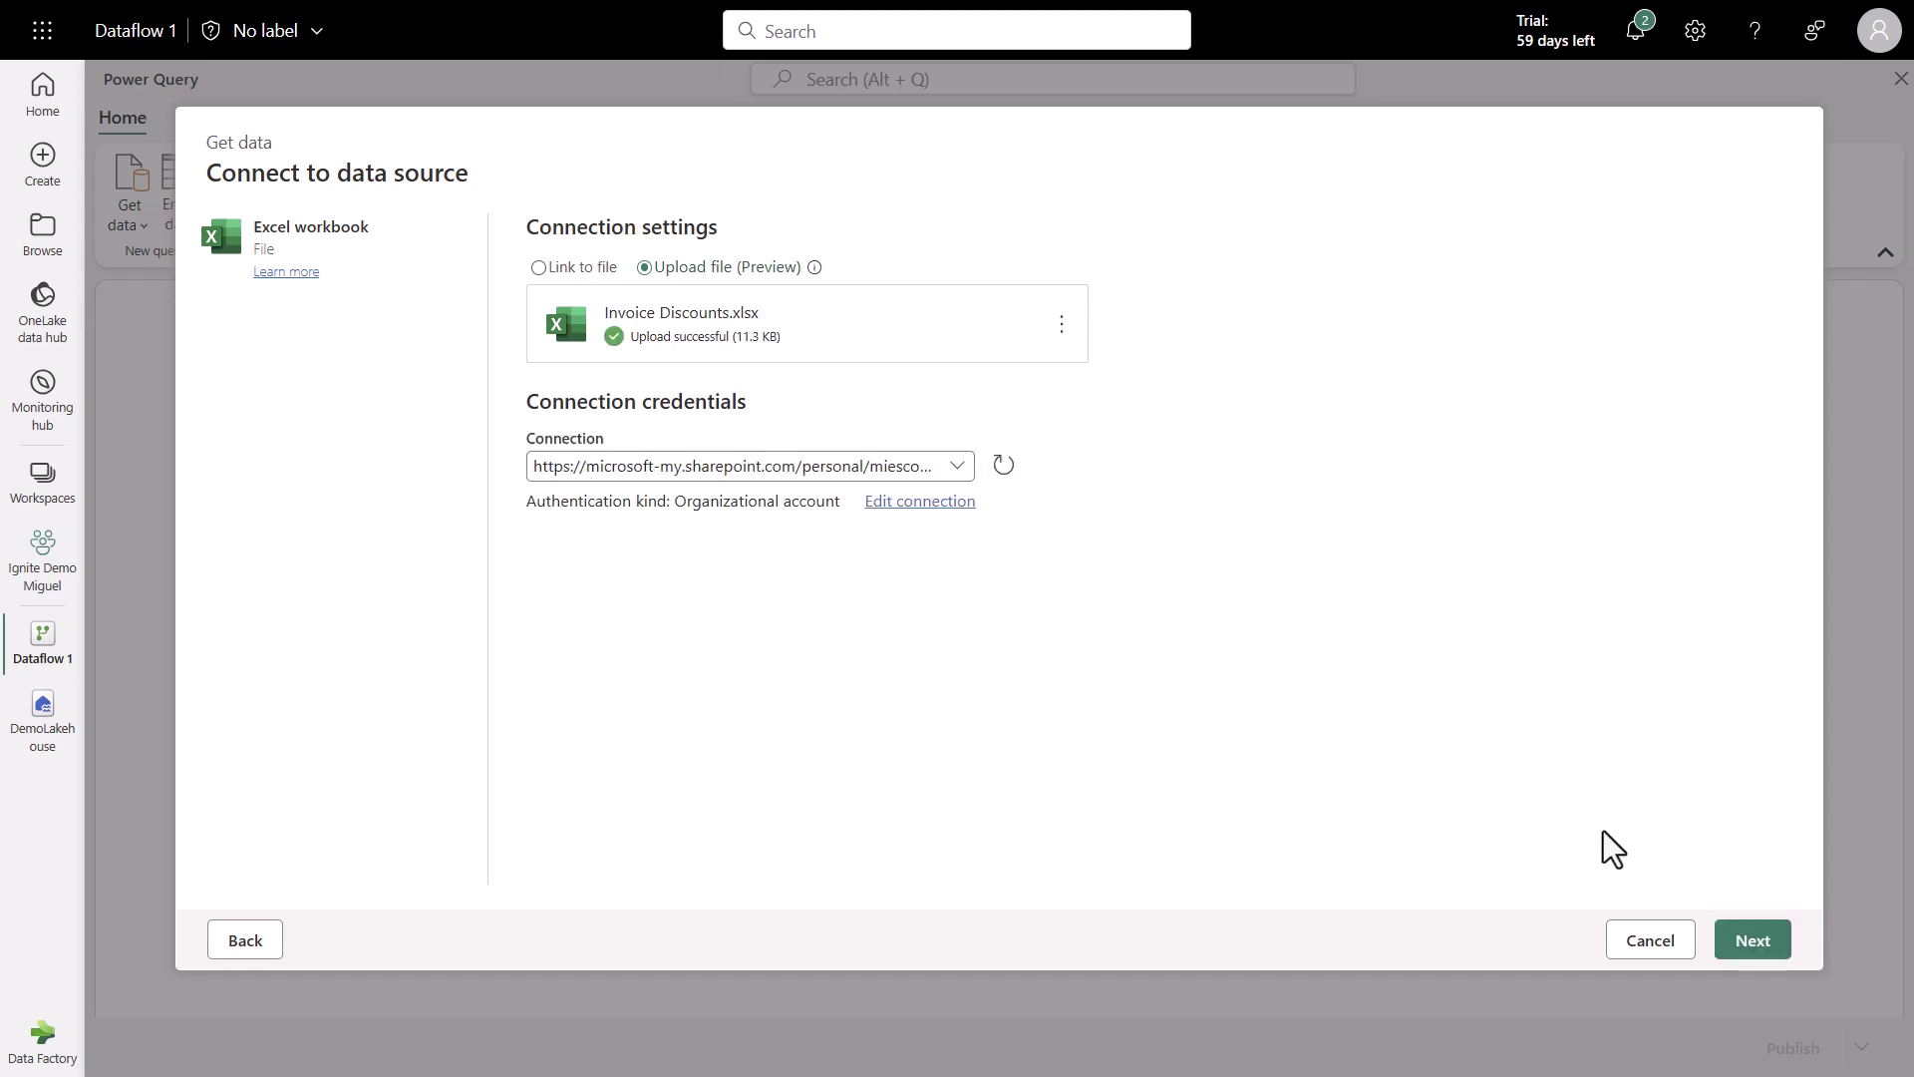
{"action": "left_click", "coordinate": [1760, 948]}
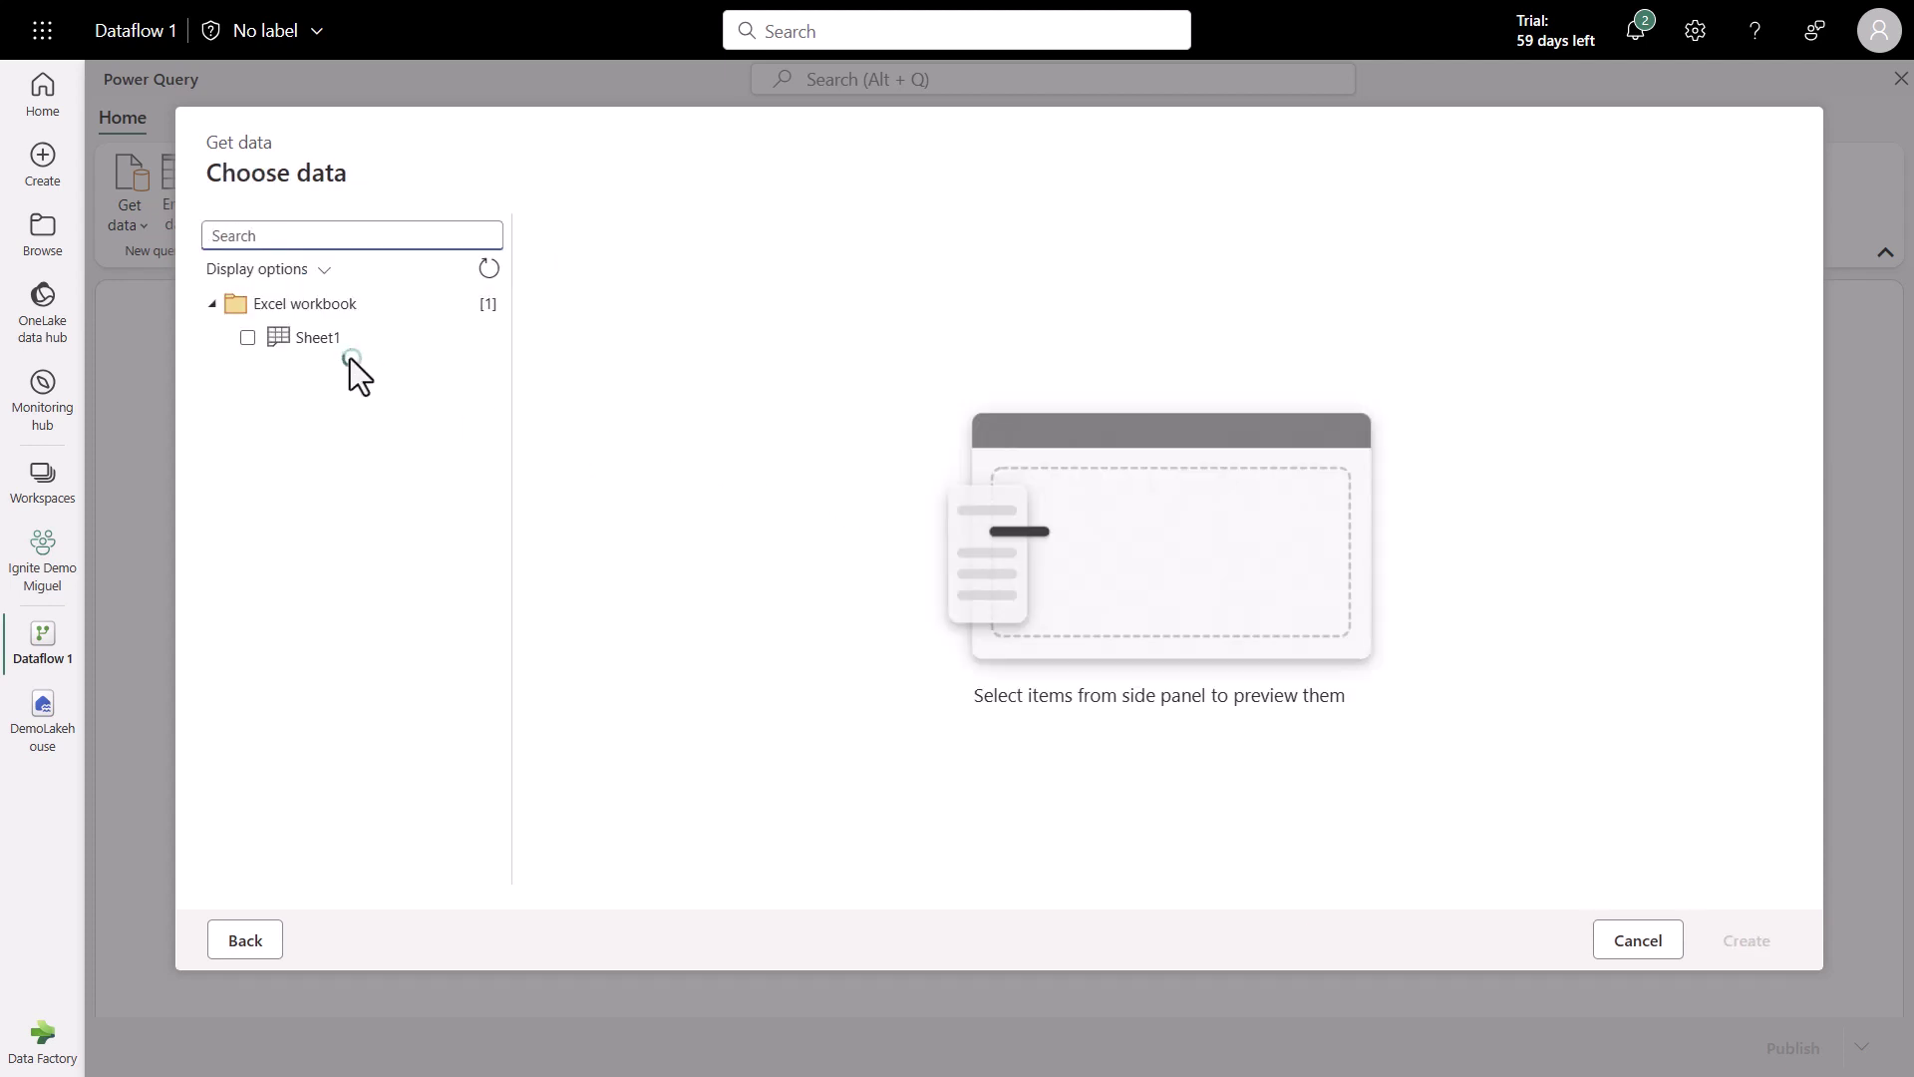
{"action": "left_click", "coordinate": [319, 339]}
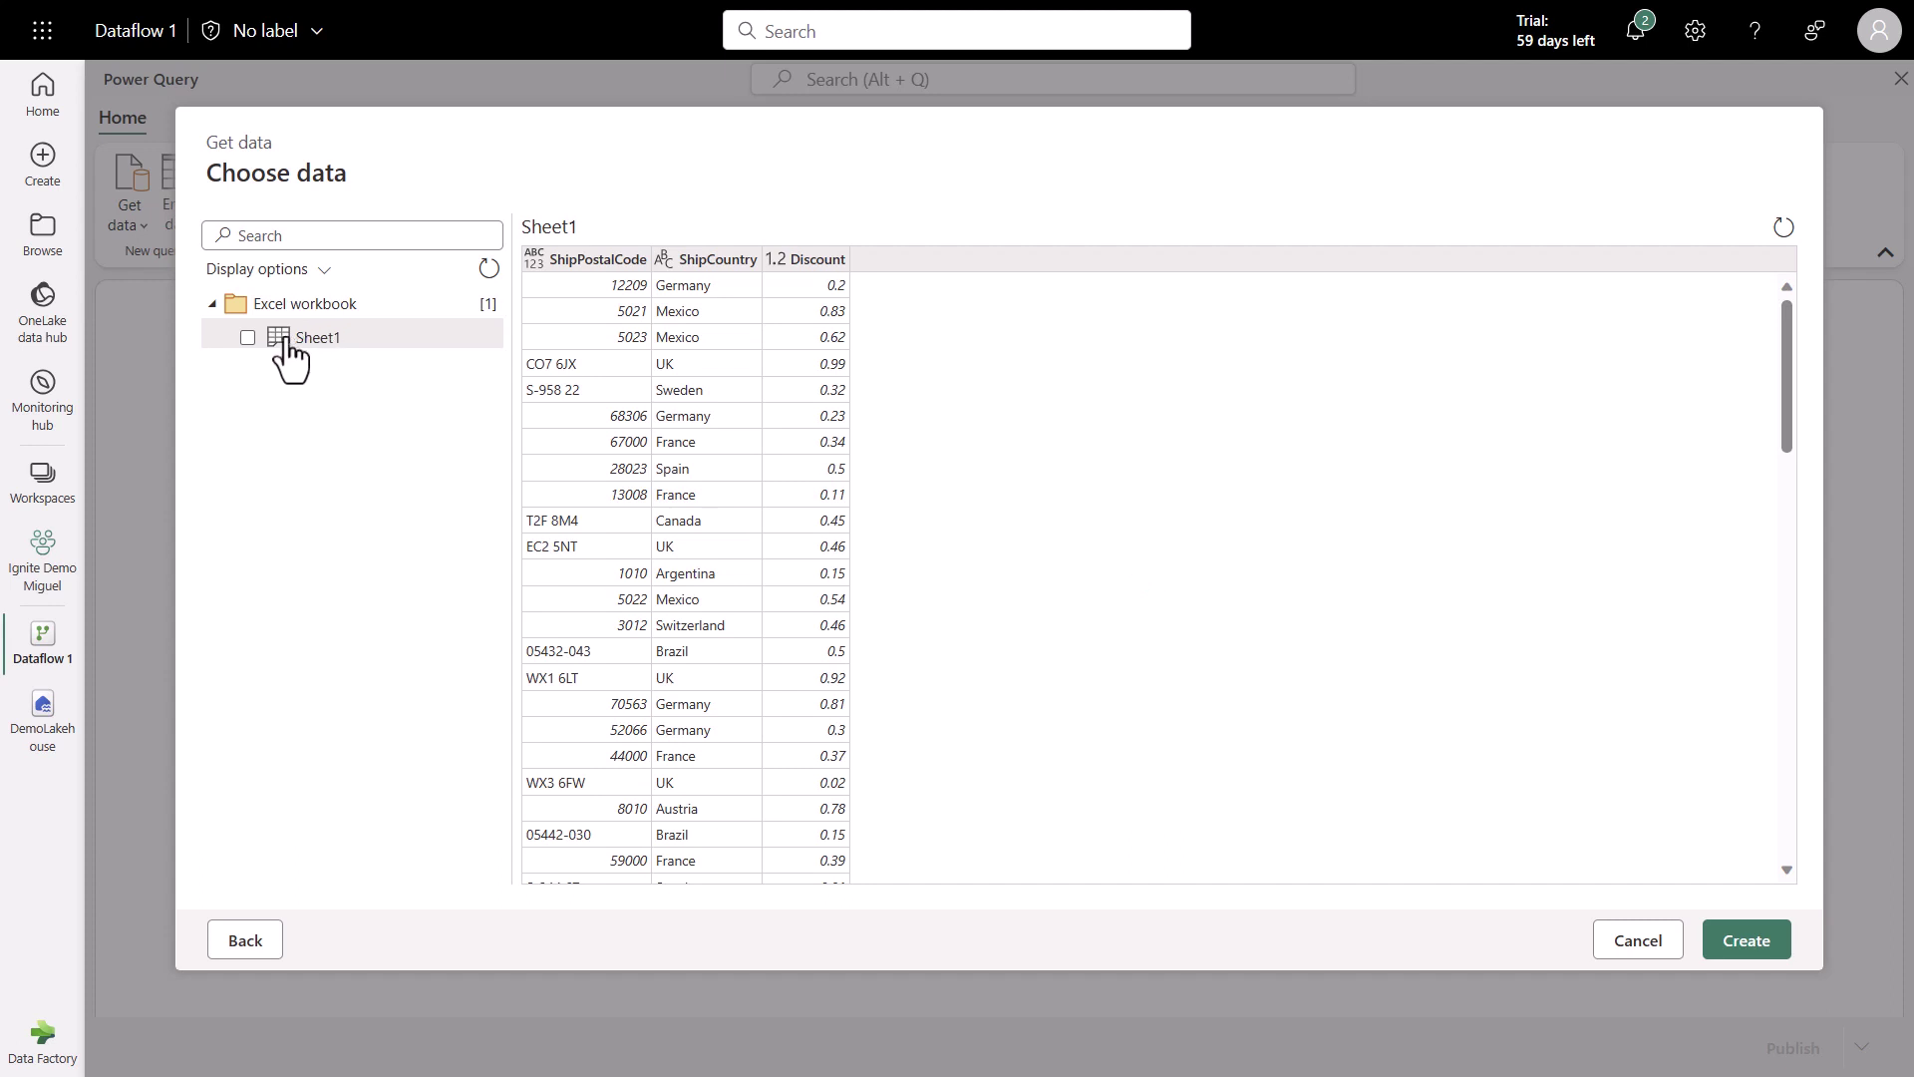
{"action": "left_click", "coordinate": [249, 339]}
Create the query from Sheet1 and rename it to 'Discounts'.
{"action": "left_click", "coordinate": [1740, 947]}
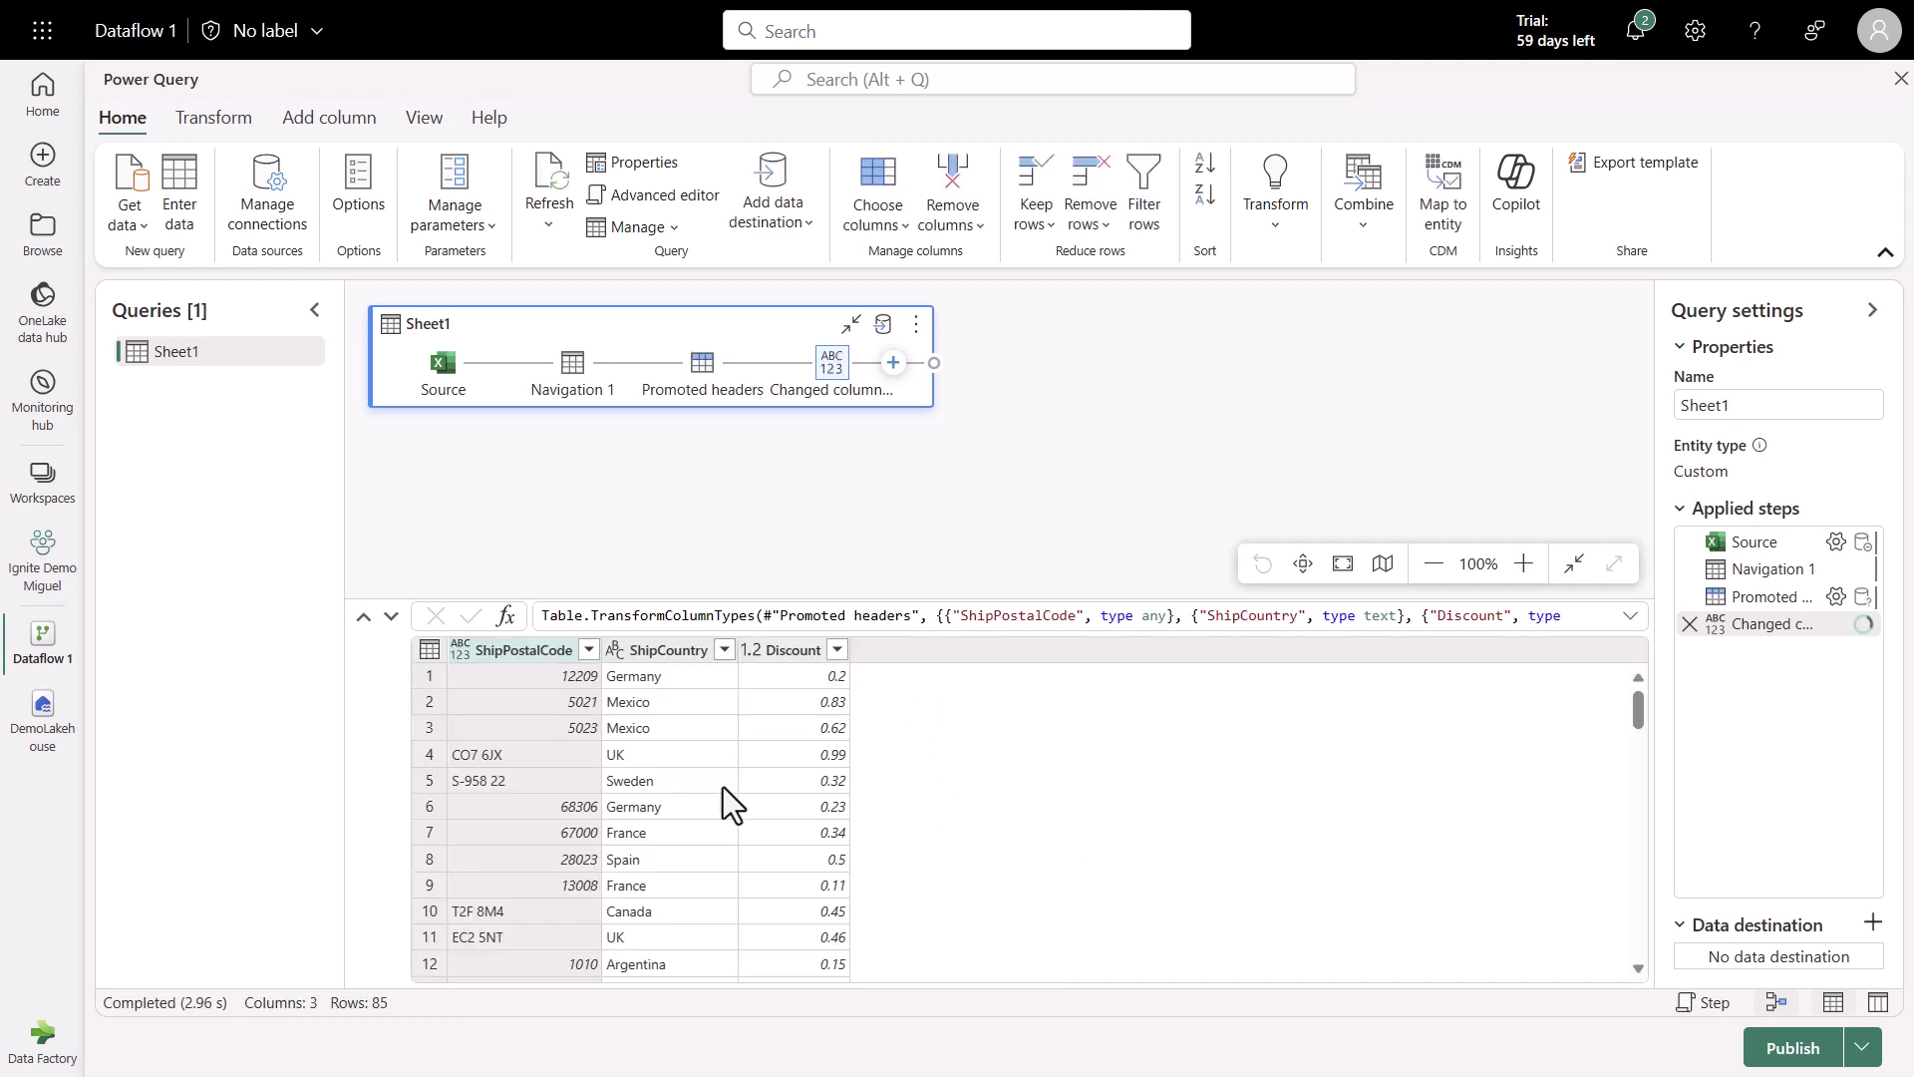
{"action": "double_click", "coordinate": [1751, 404]}
{"action": "type", "text": "Discounts"}
{"action": "key", "text": "Return"}
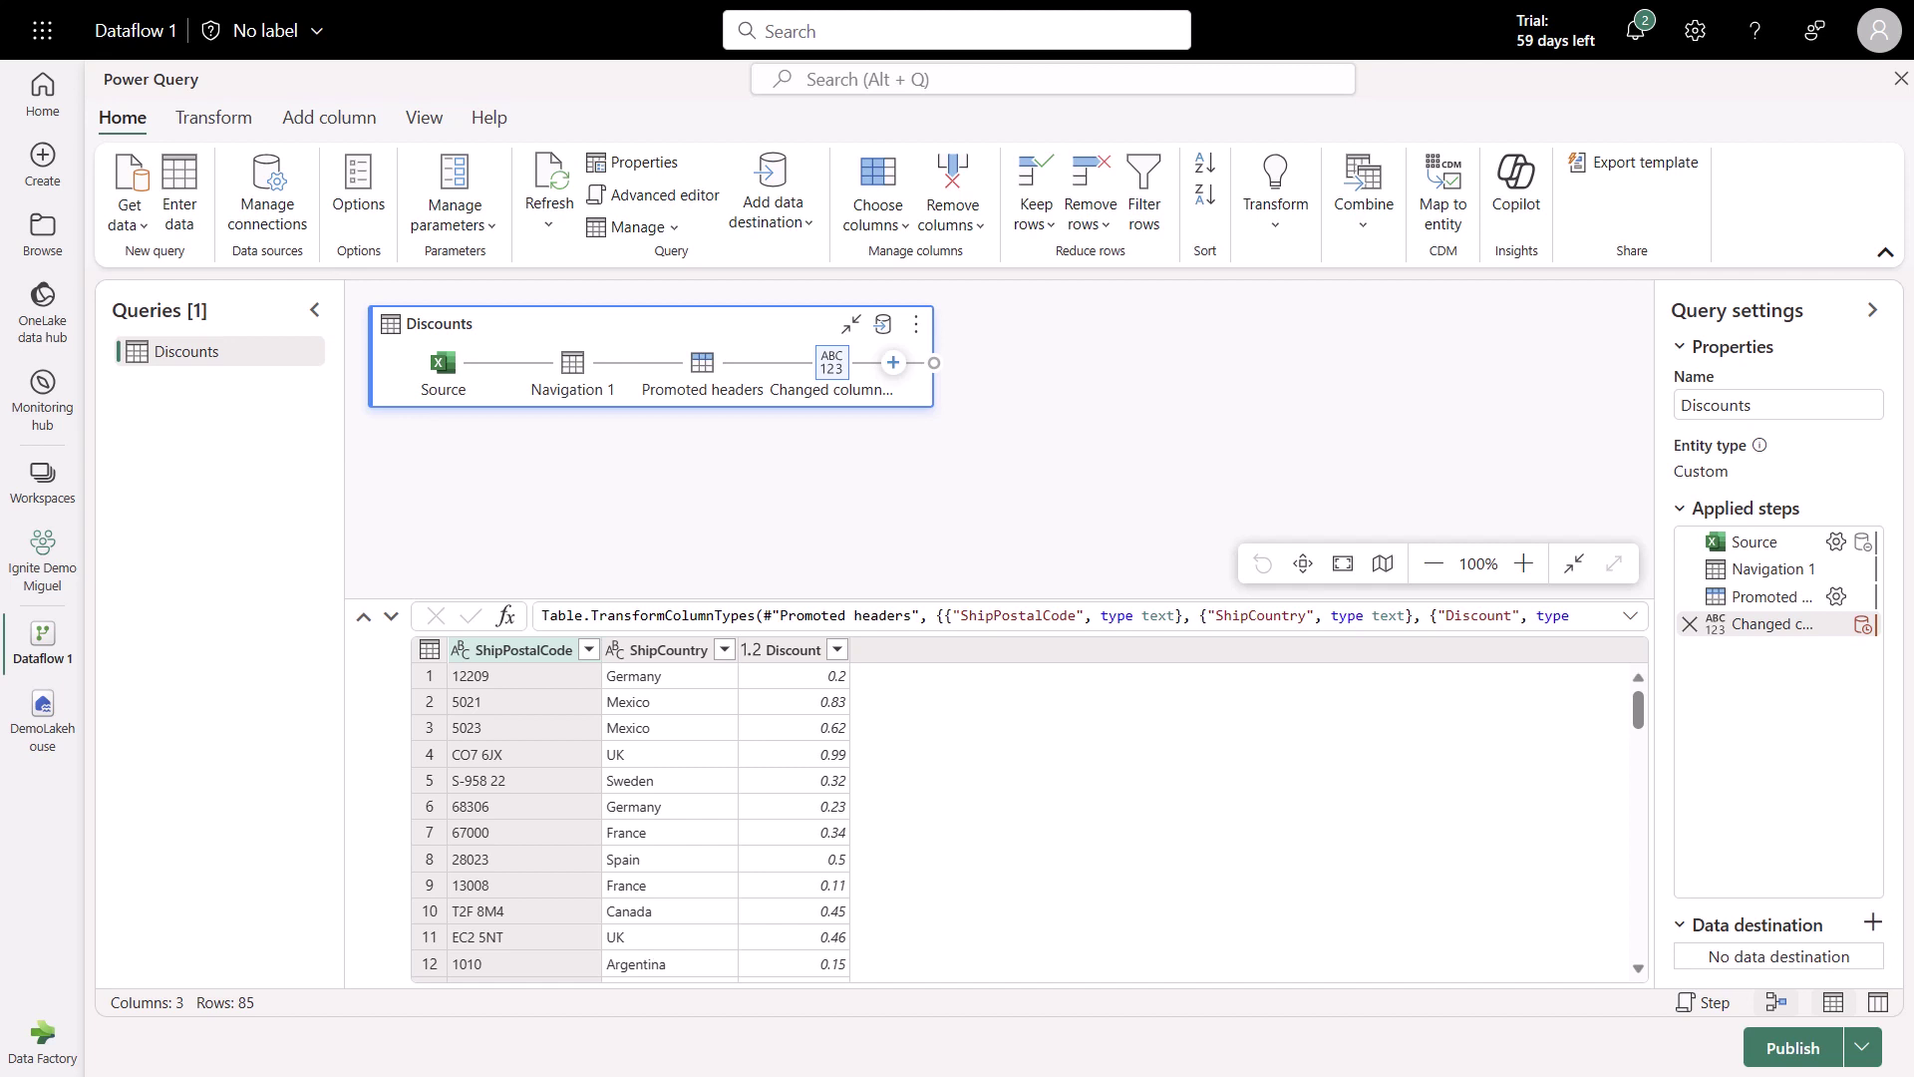
{"action": "left_click", "coordinate": [140, 192]}
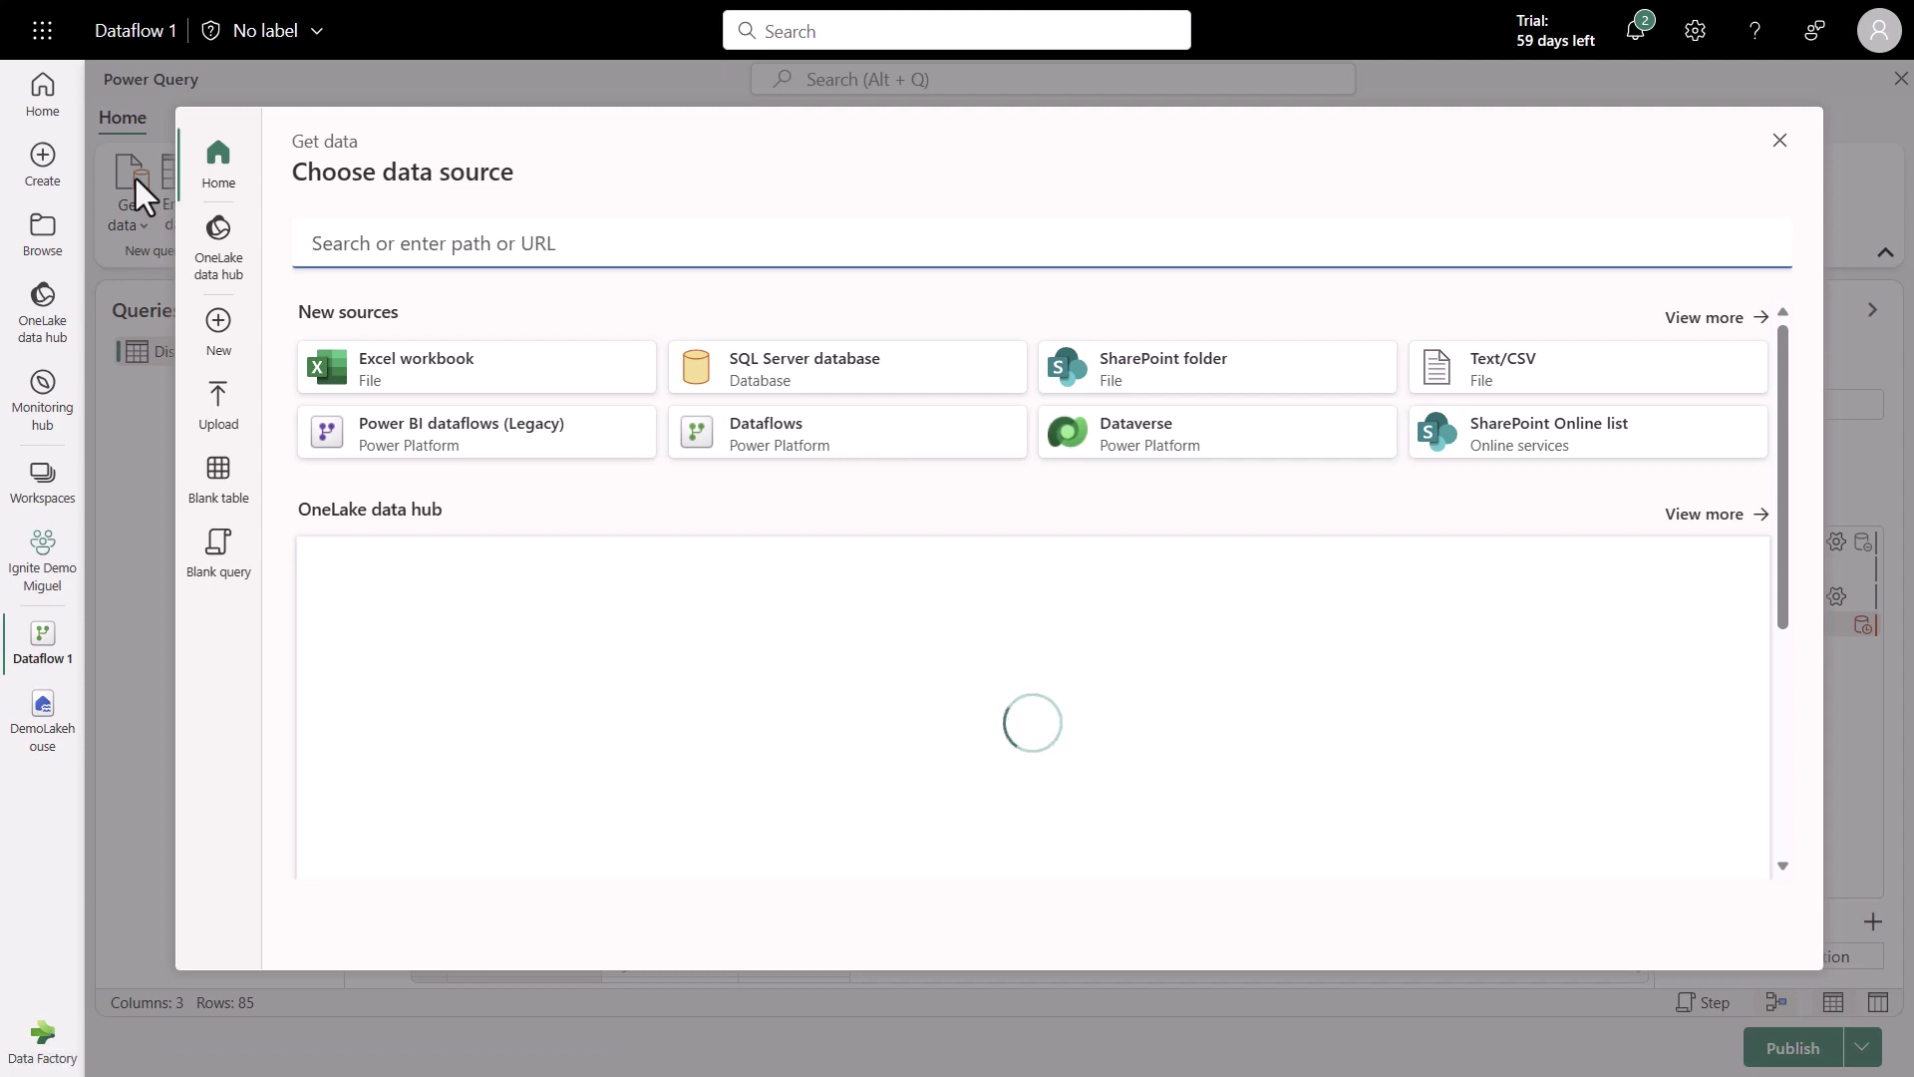
{"action": "type", "text": "odata"}
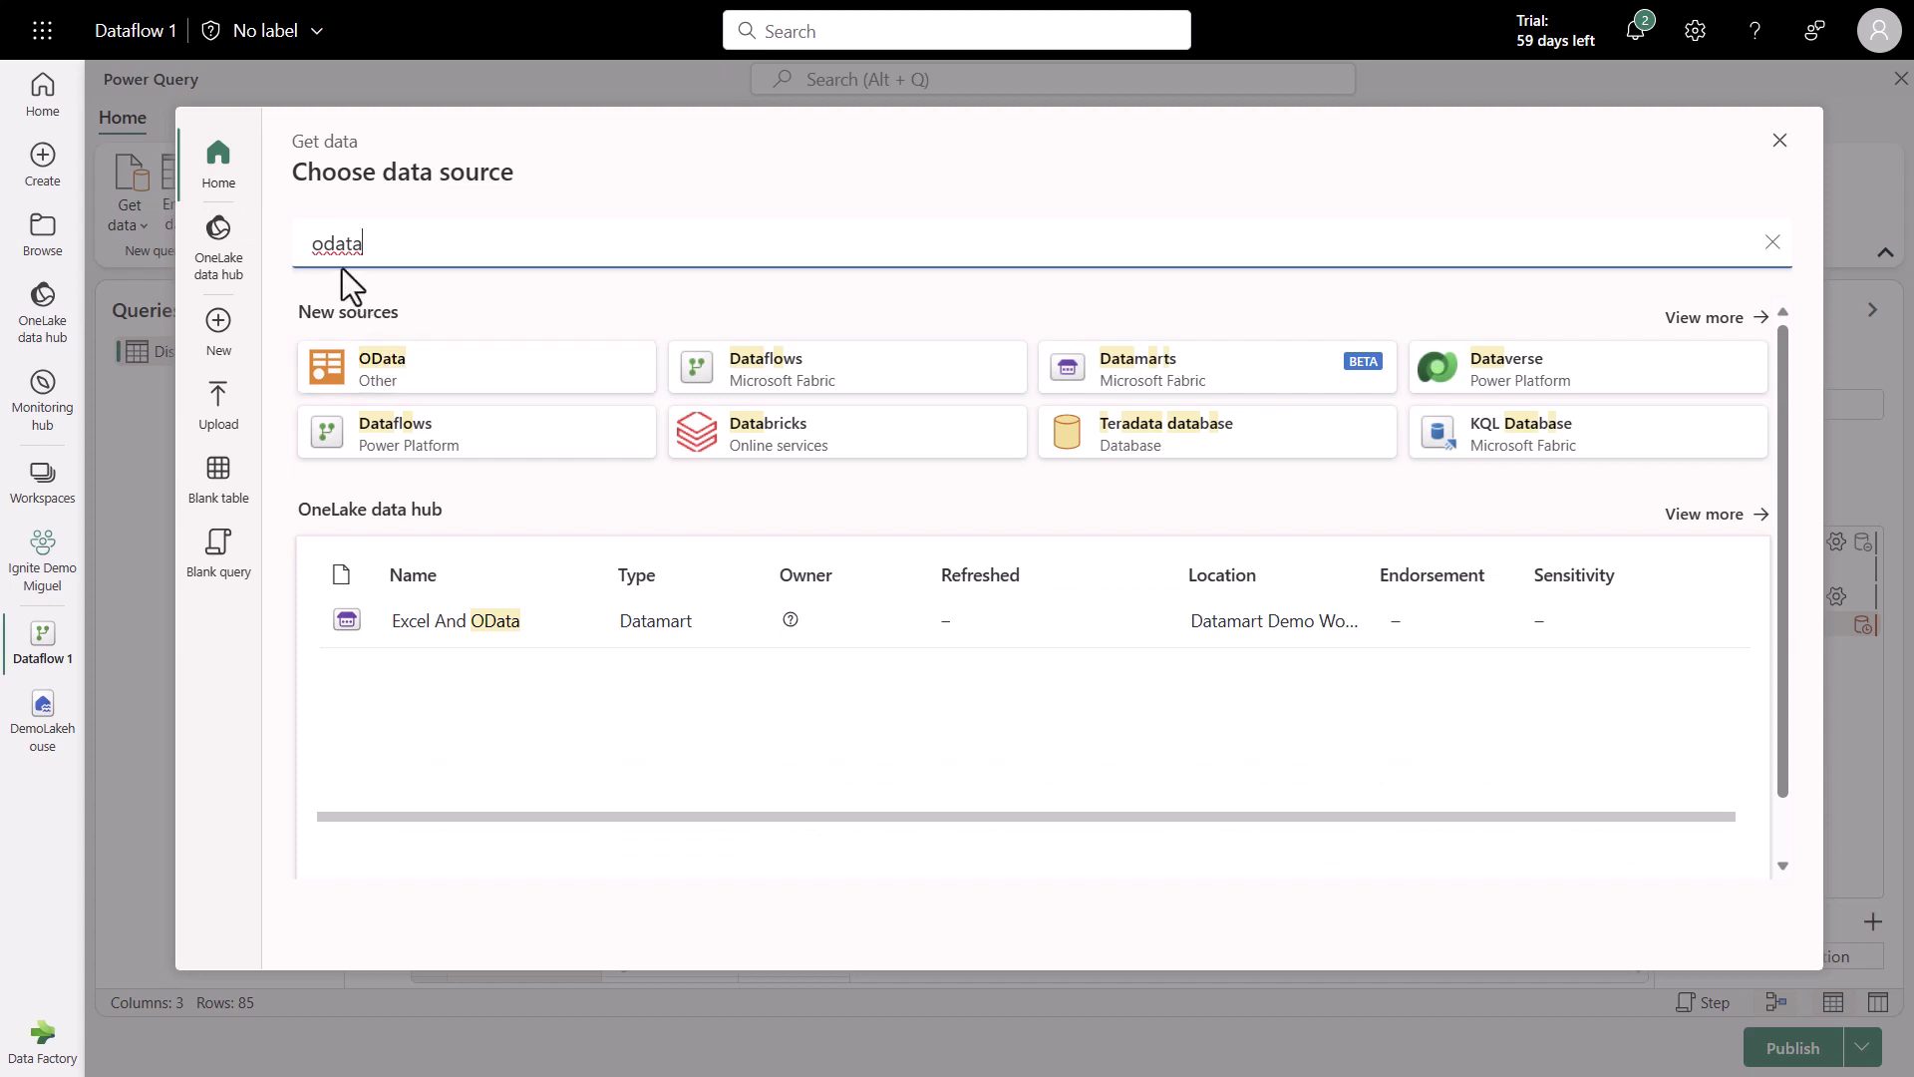
{"action": "left_click", "coordinate": [361, 377]}
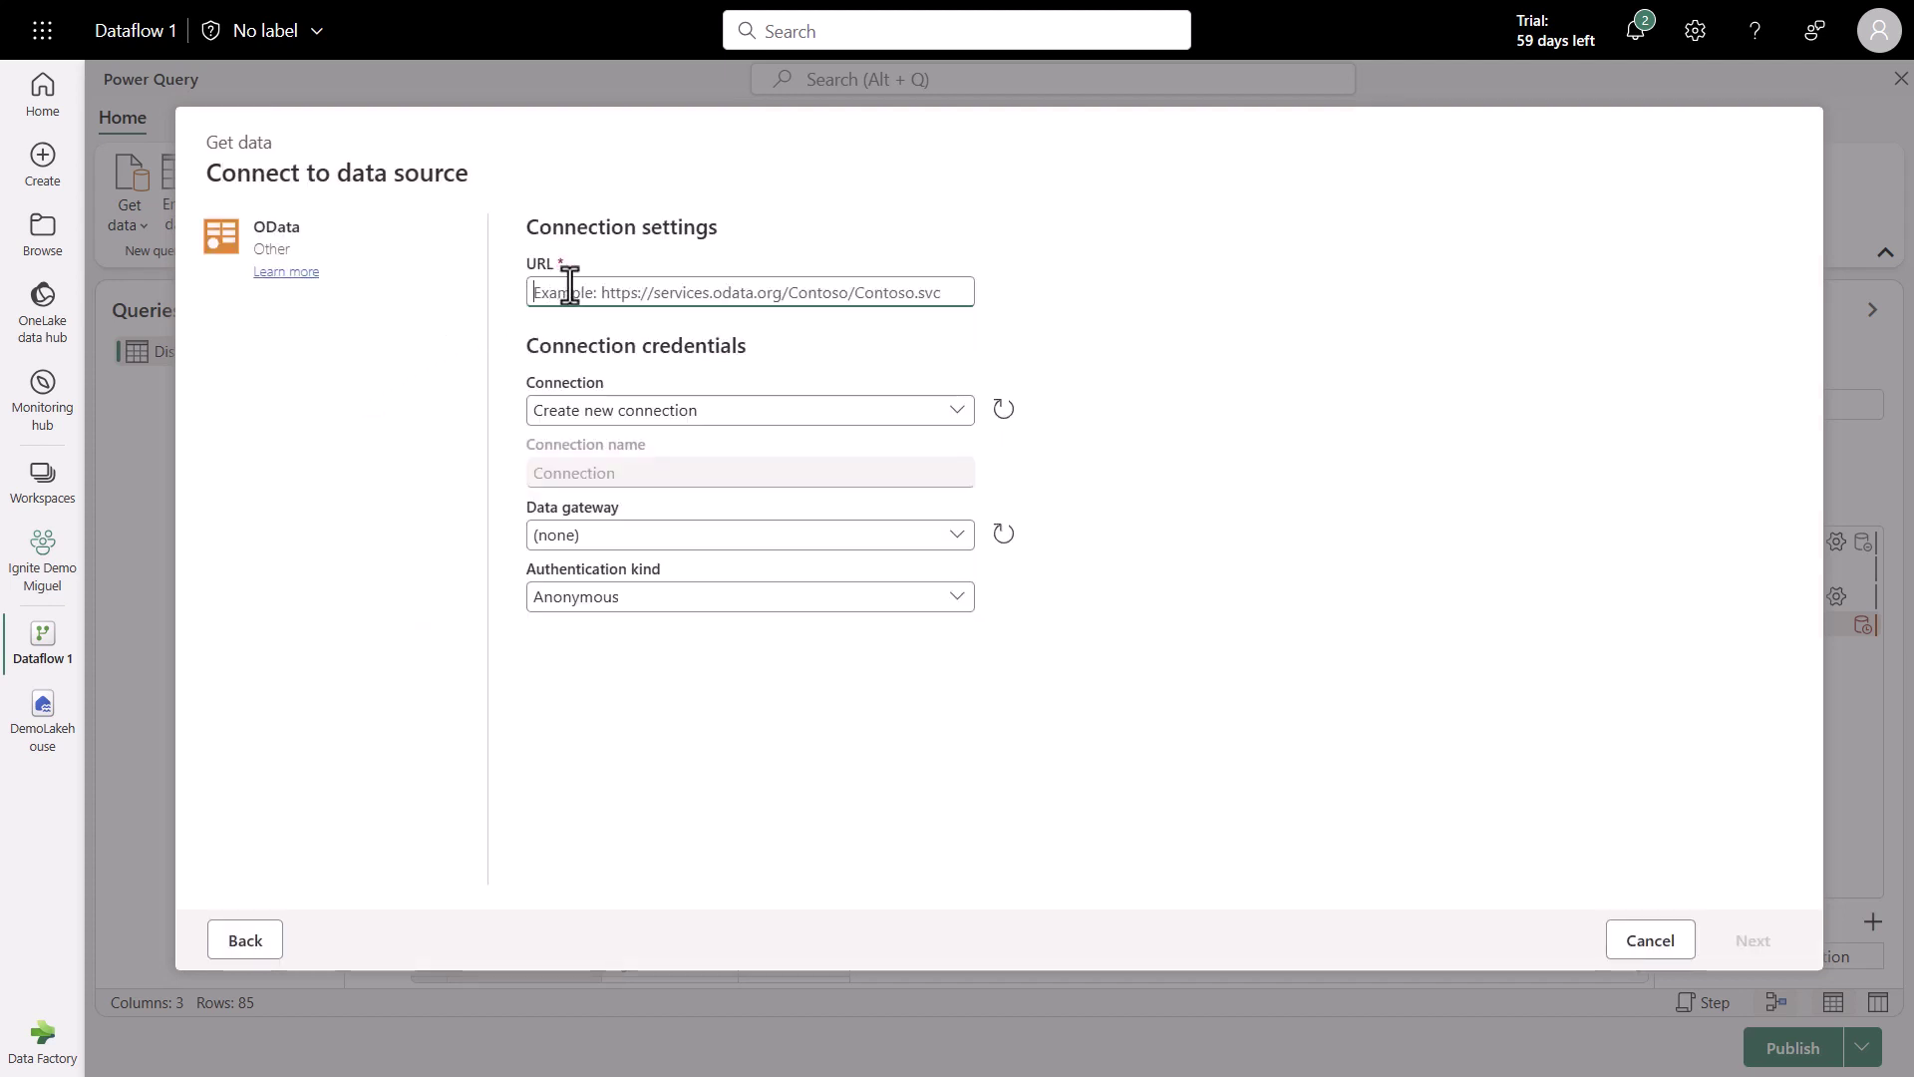
{"action": "type", "text": "https://services.odata.org/v4/northwind/northwind.svc/"}
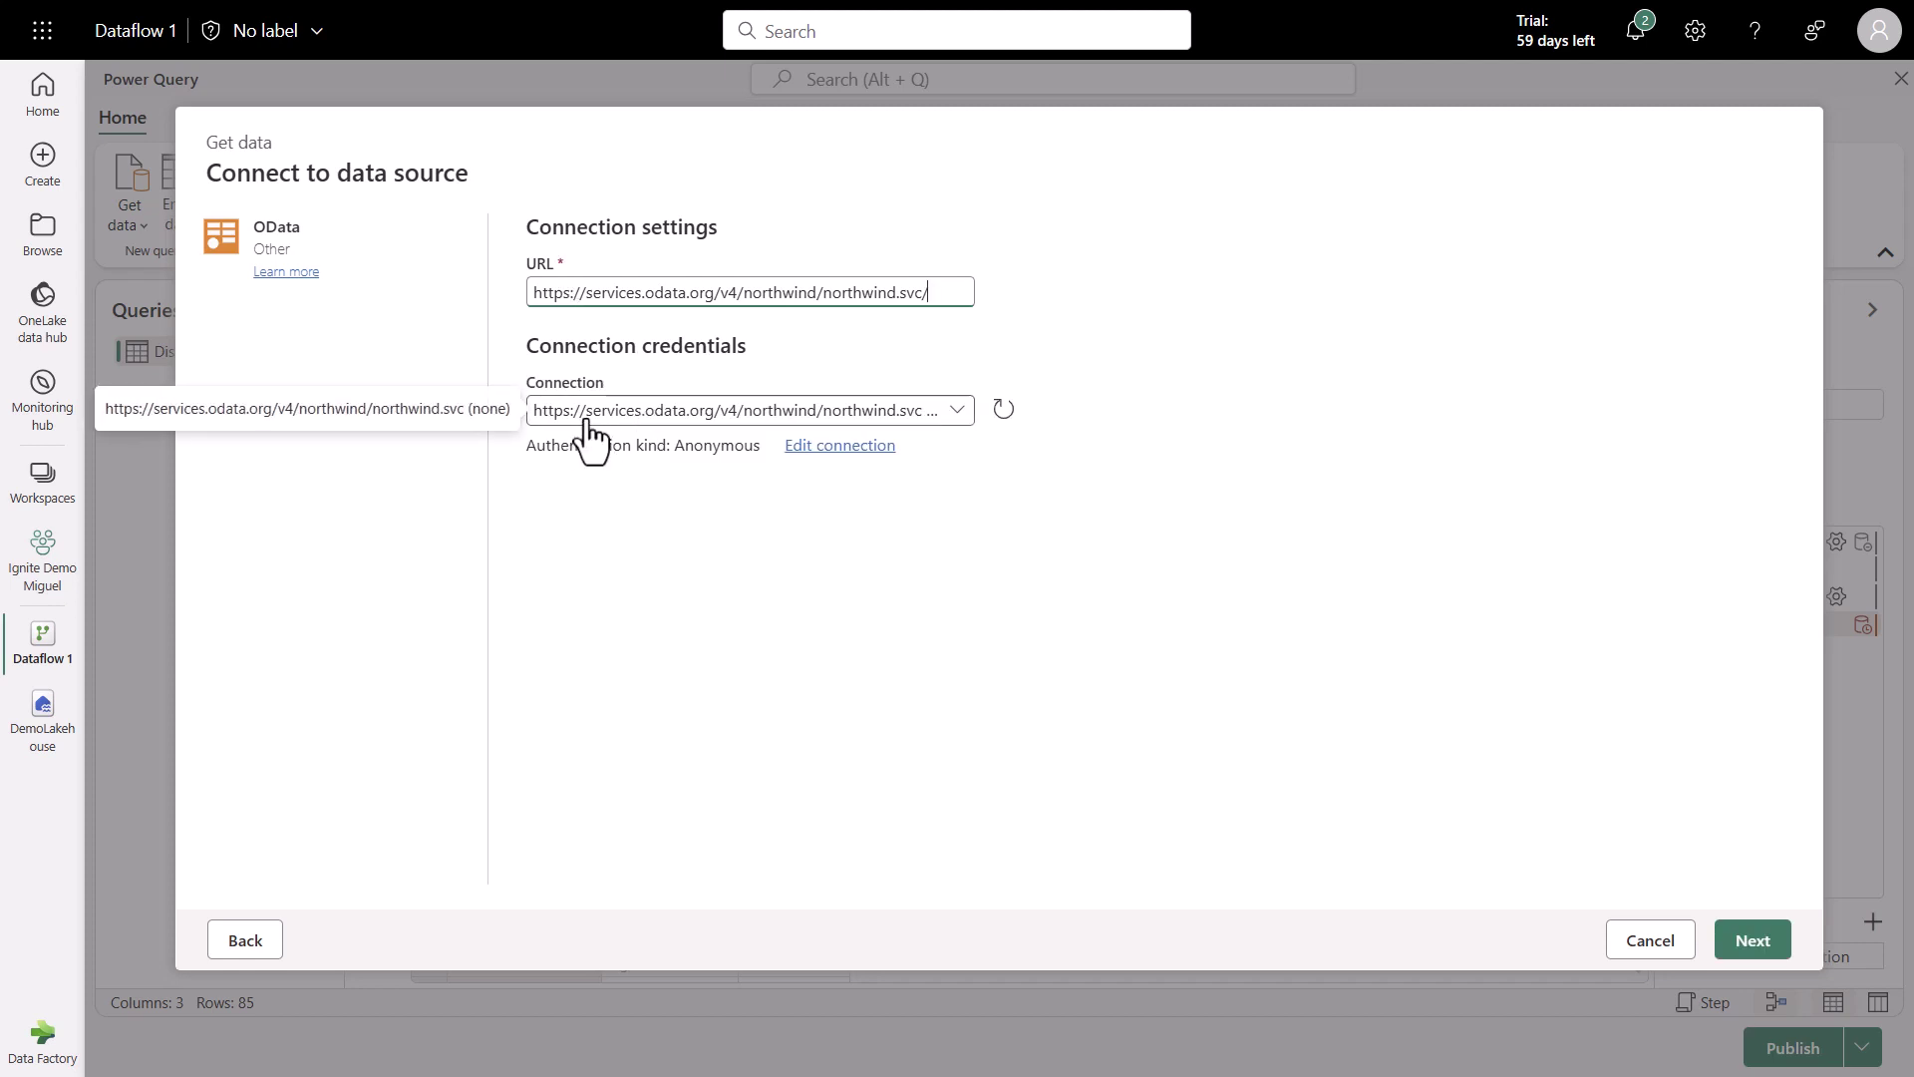
Connect to the Northwind OData feed and create a query from its Invoices table.
{"action": "left_click", "coordinate": [1754, 947]}
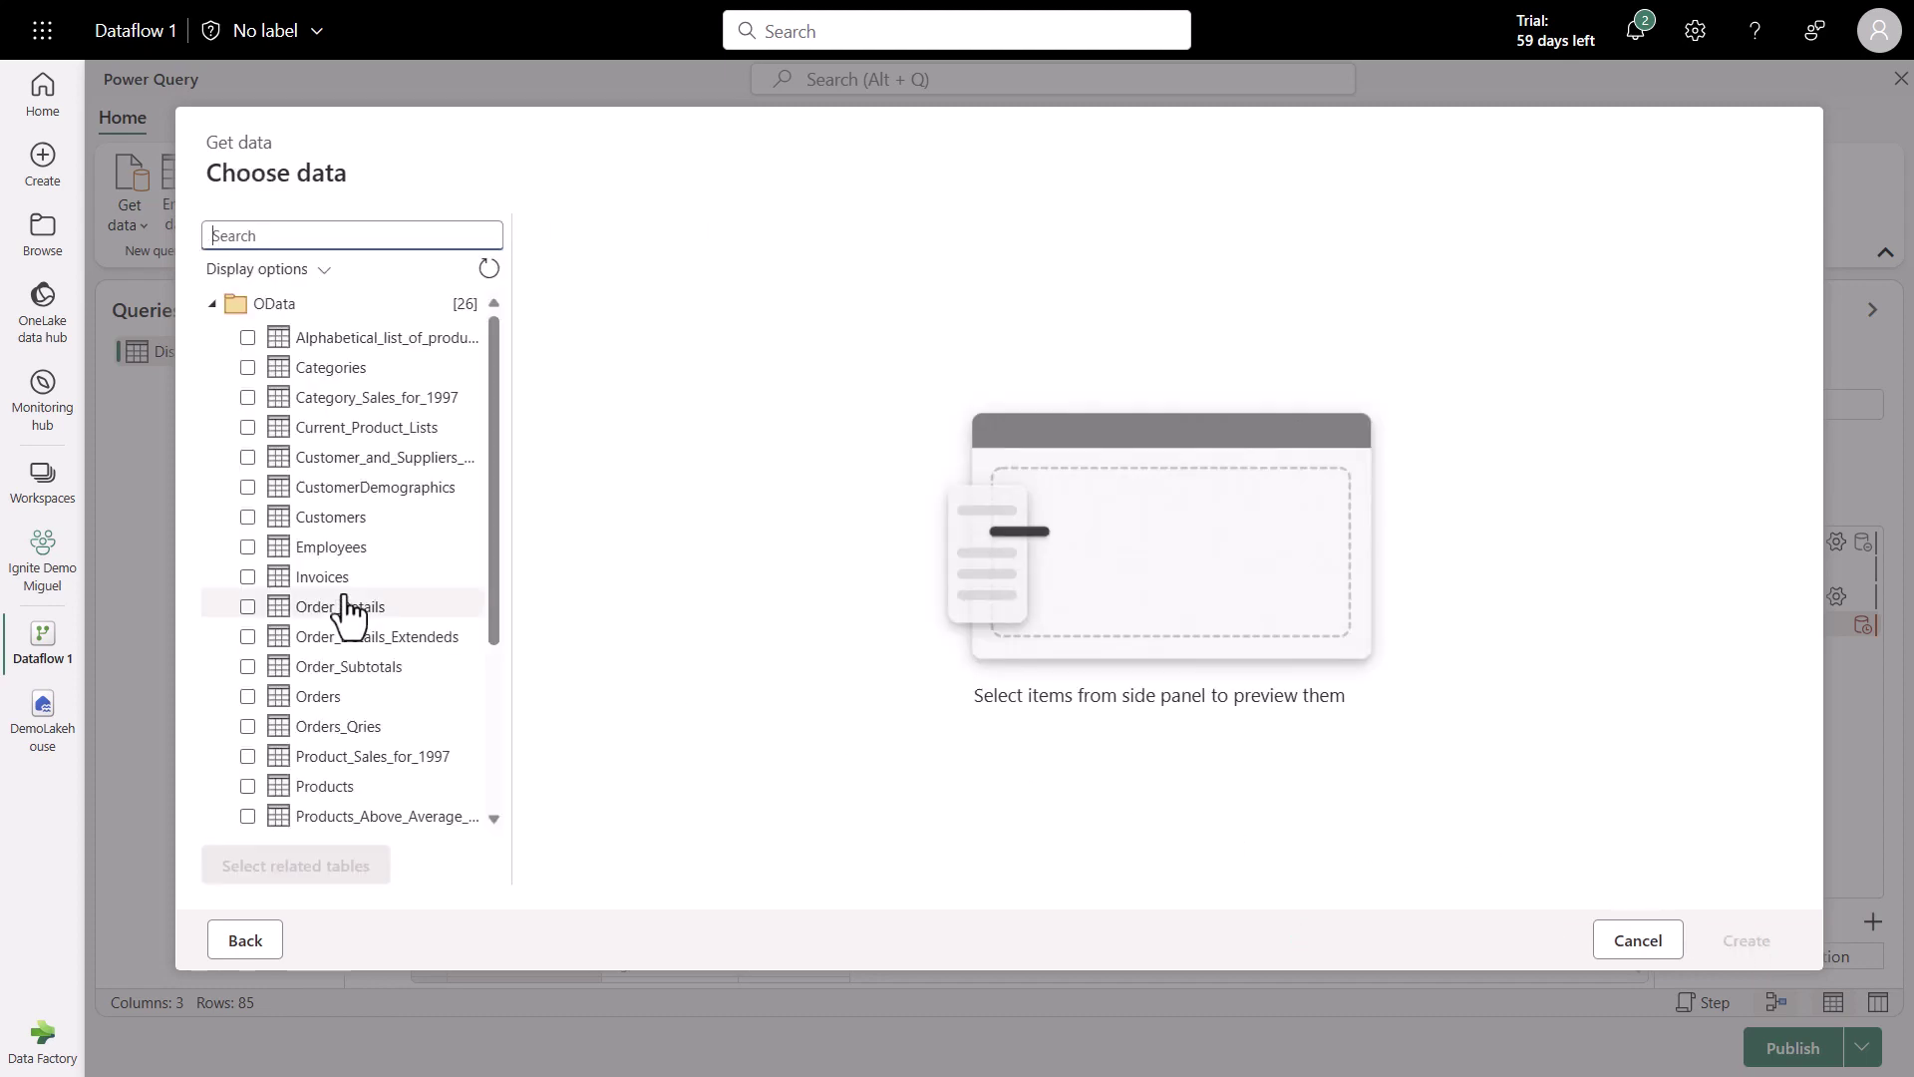
{"action": "left_click", "coordinate": [248, 578]}
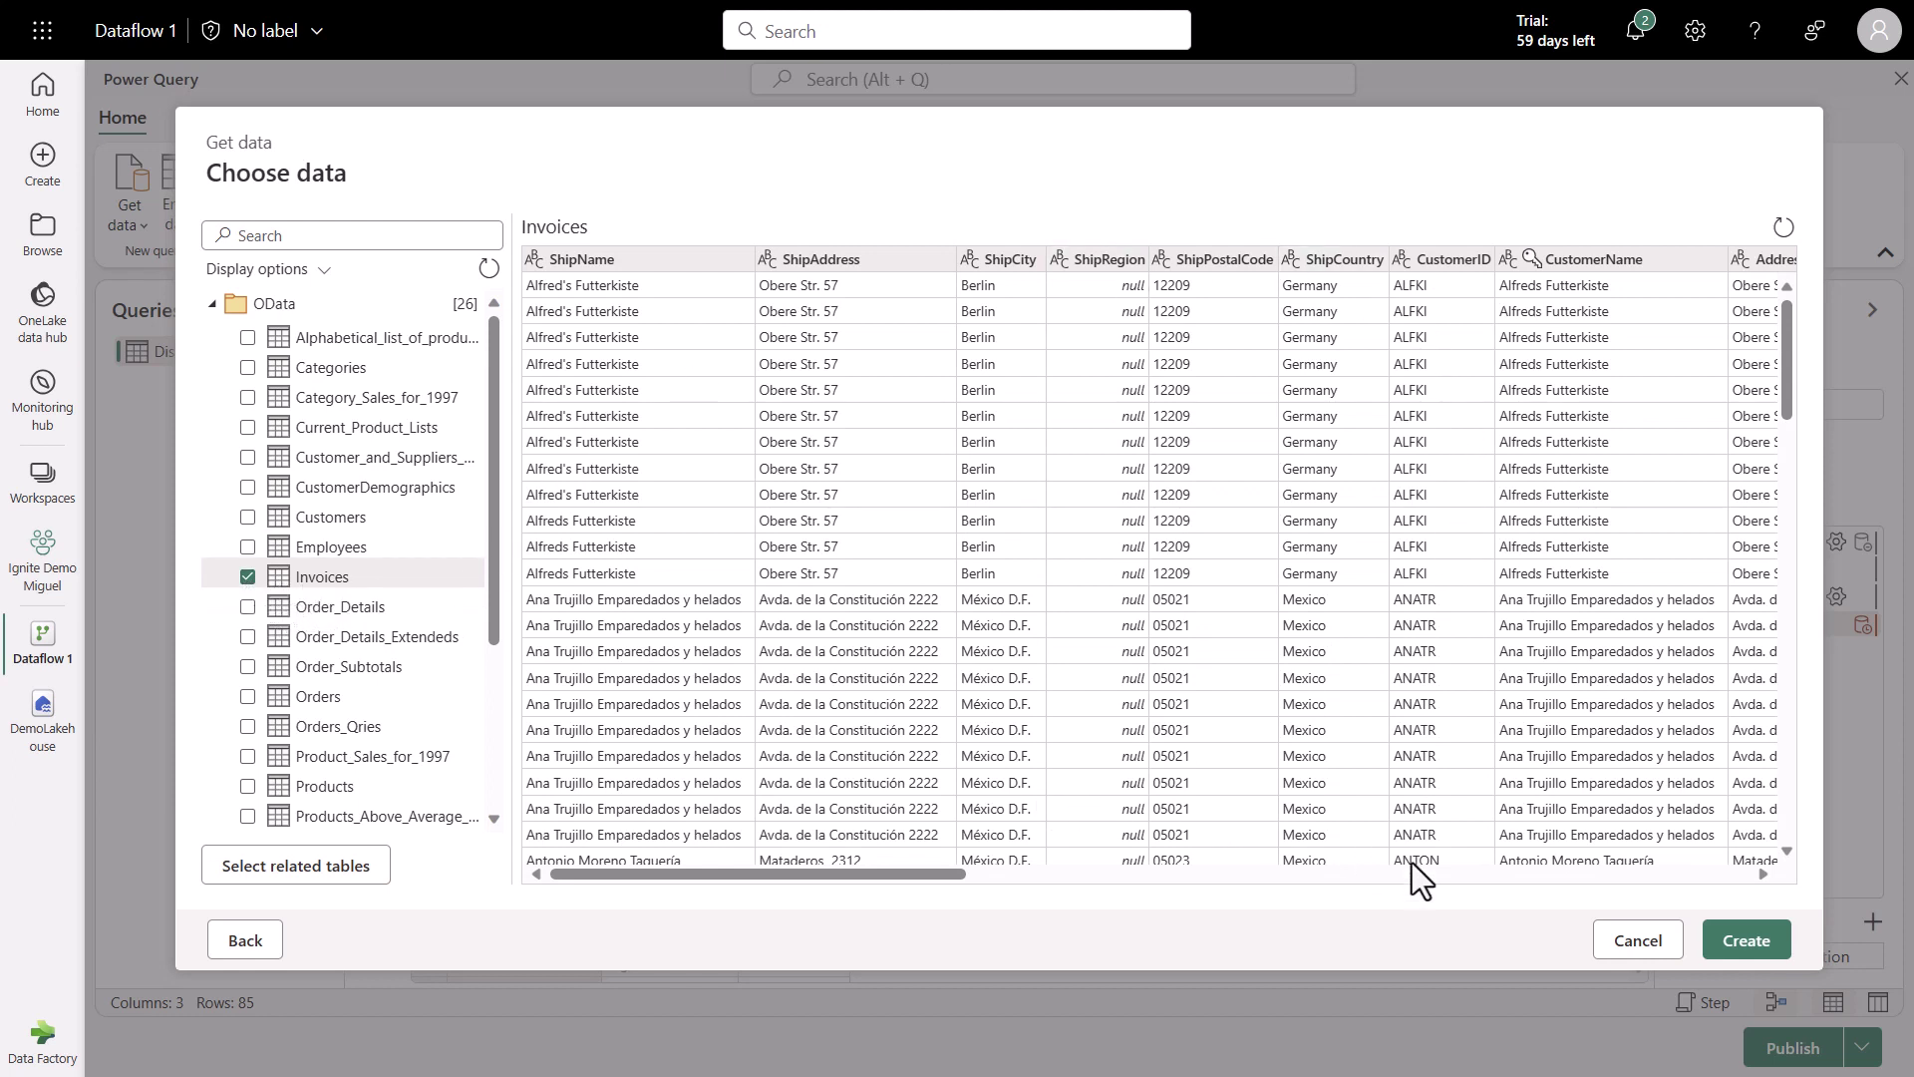
{"action": "left_click", "coordinate": [1743, 952]}
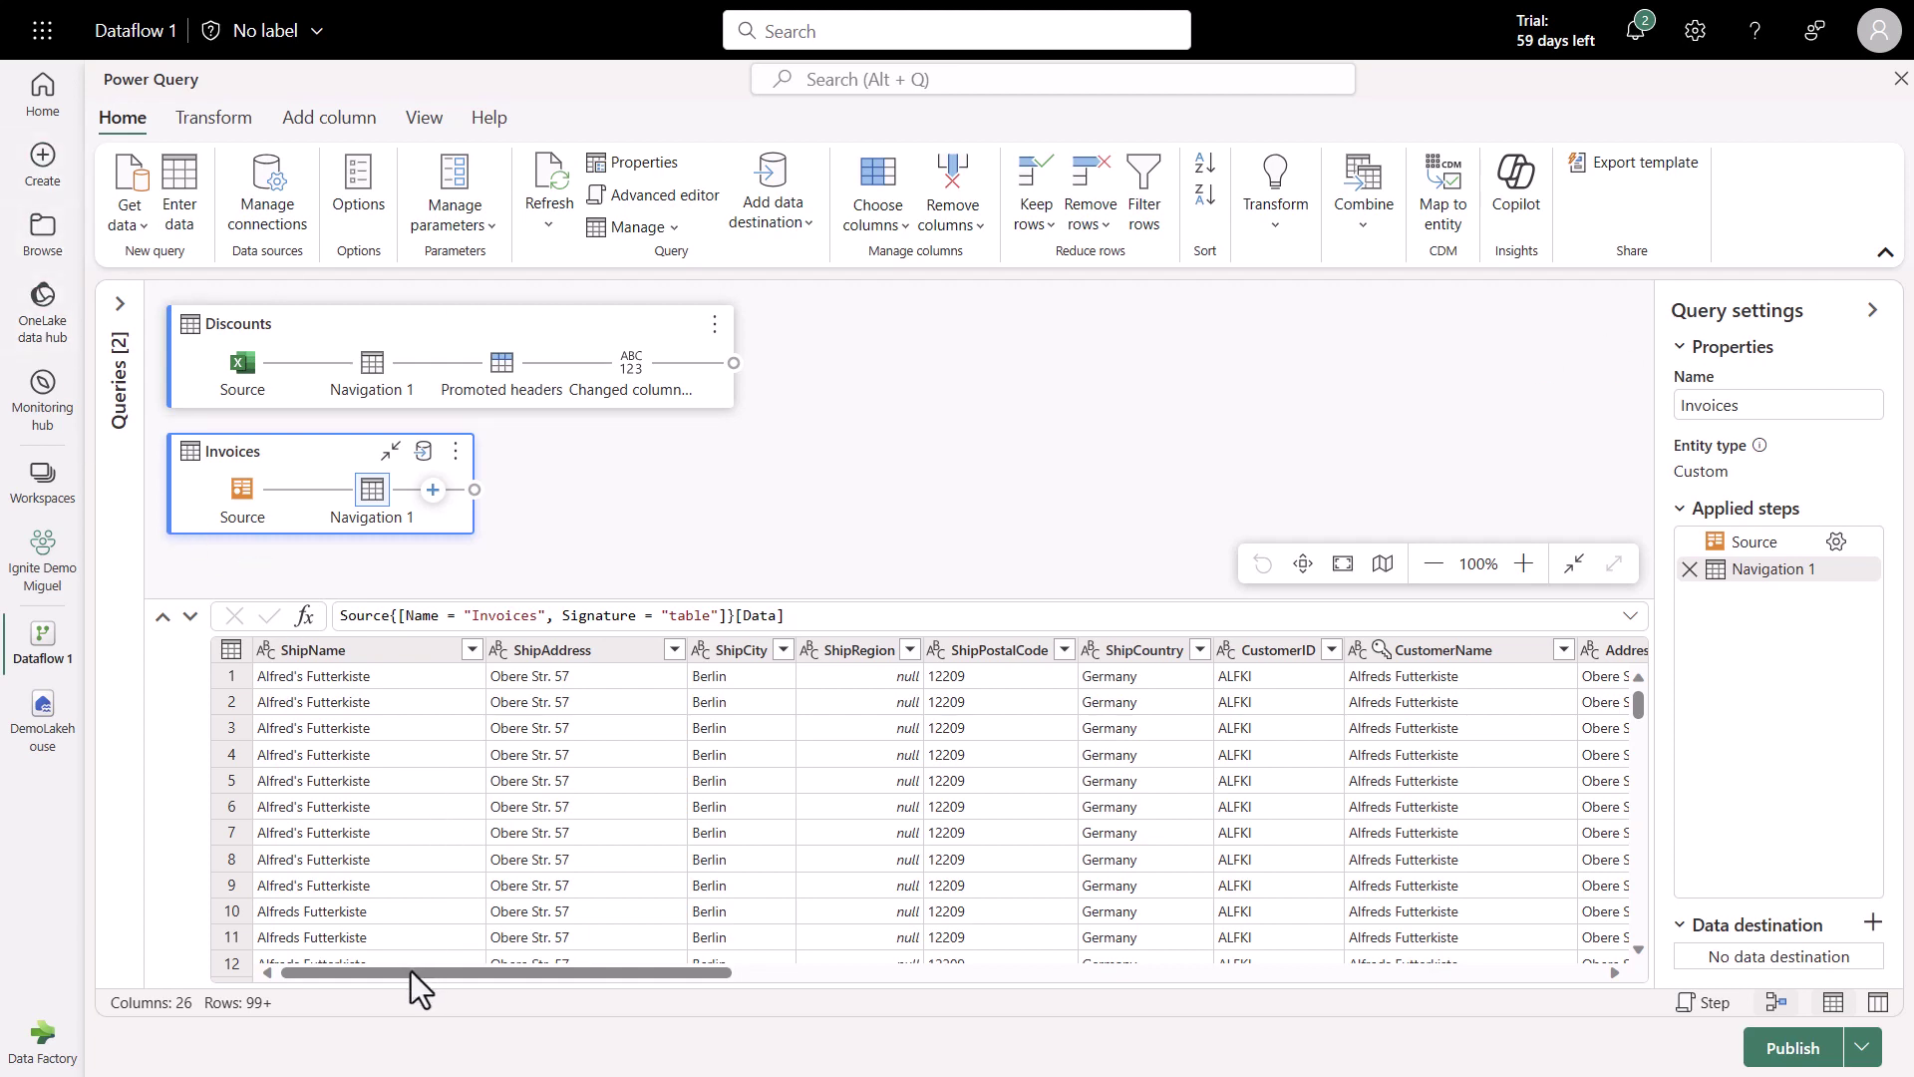
Delete the RequiredDate column from the Invoices query, leaving 25 columns.
{"action": "left_click_drag", "start_coordinate": [415, 971], "coordinate": [984, 954]}
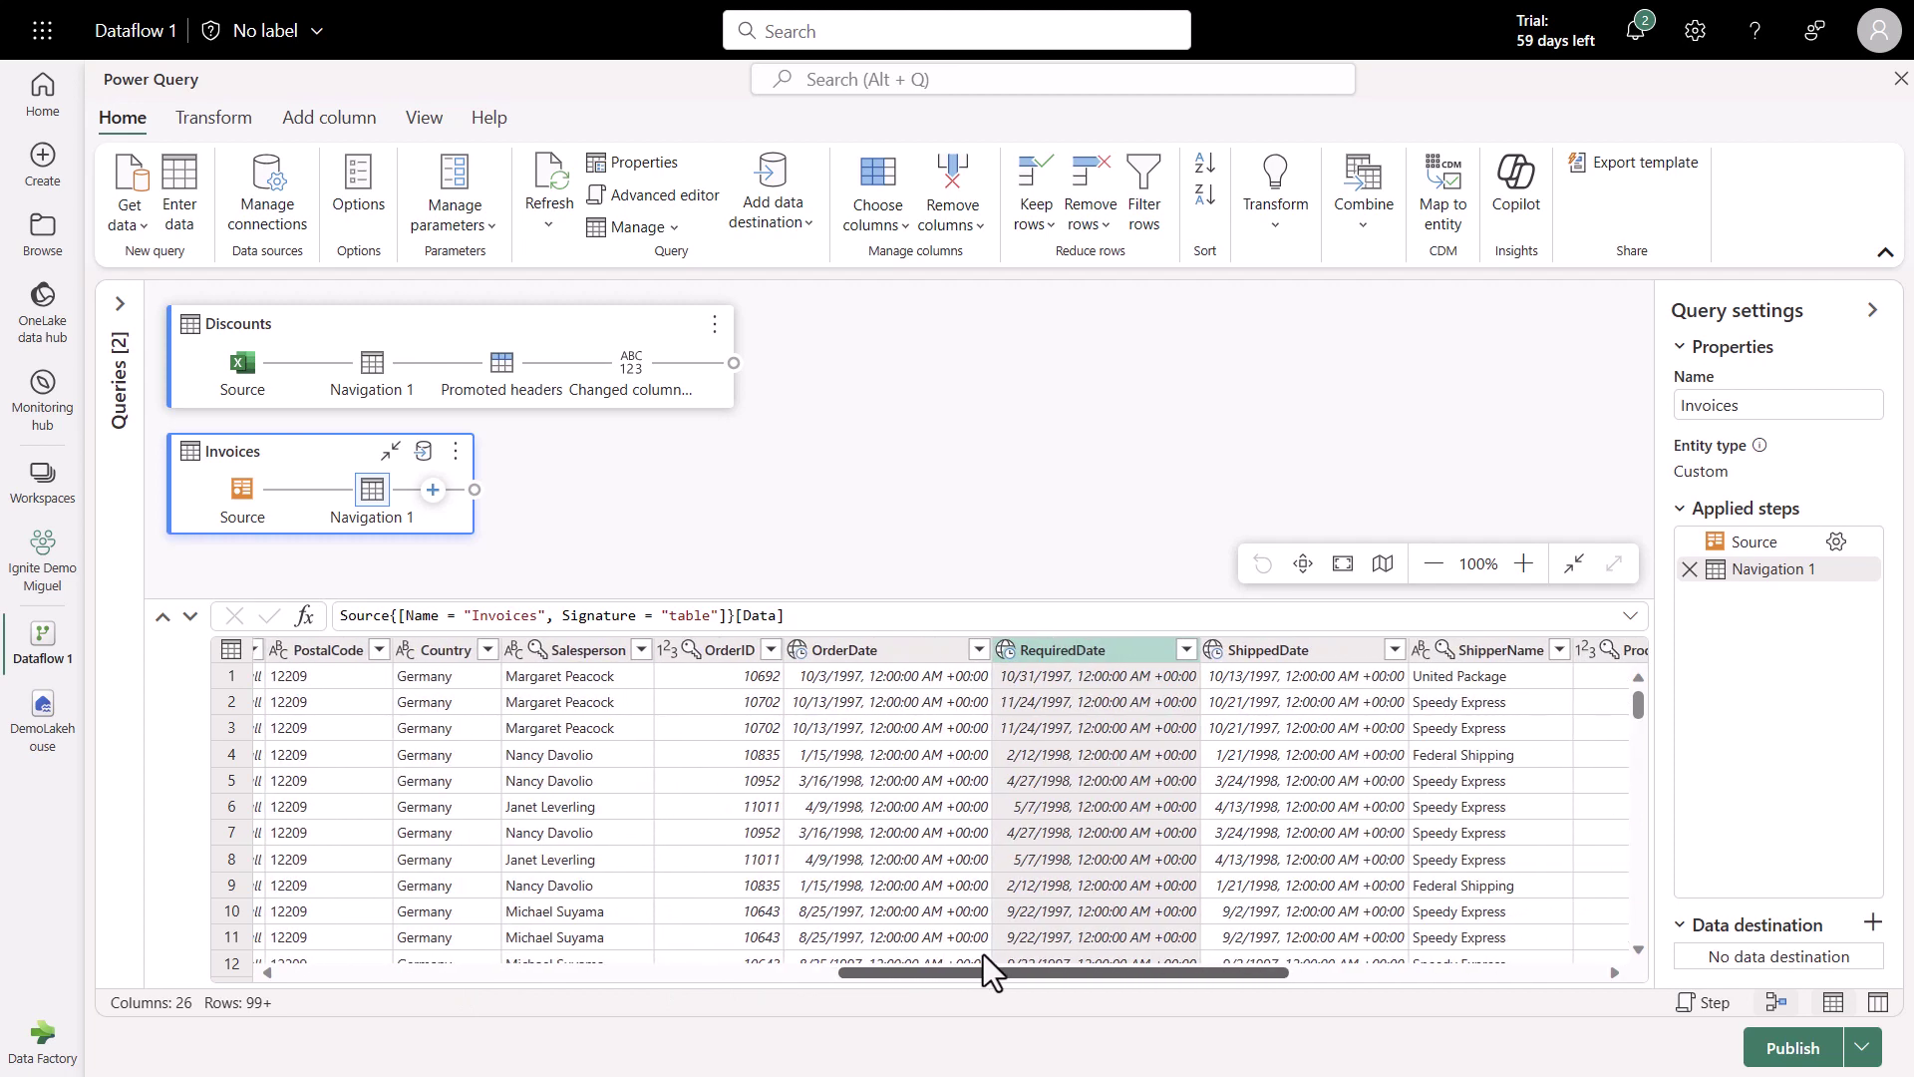
{"action": "right_click", "coordinate": [1043, 652]}
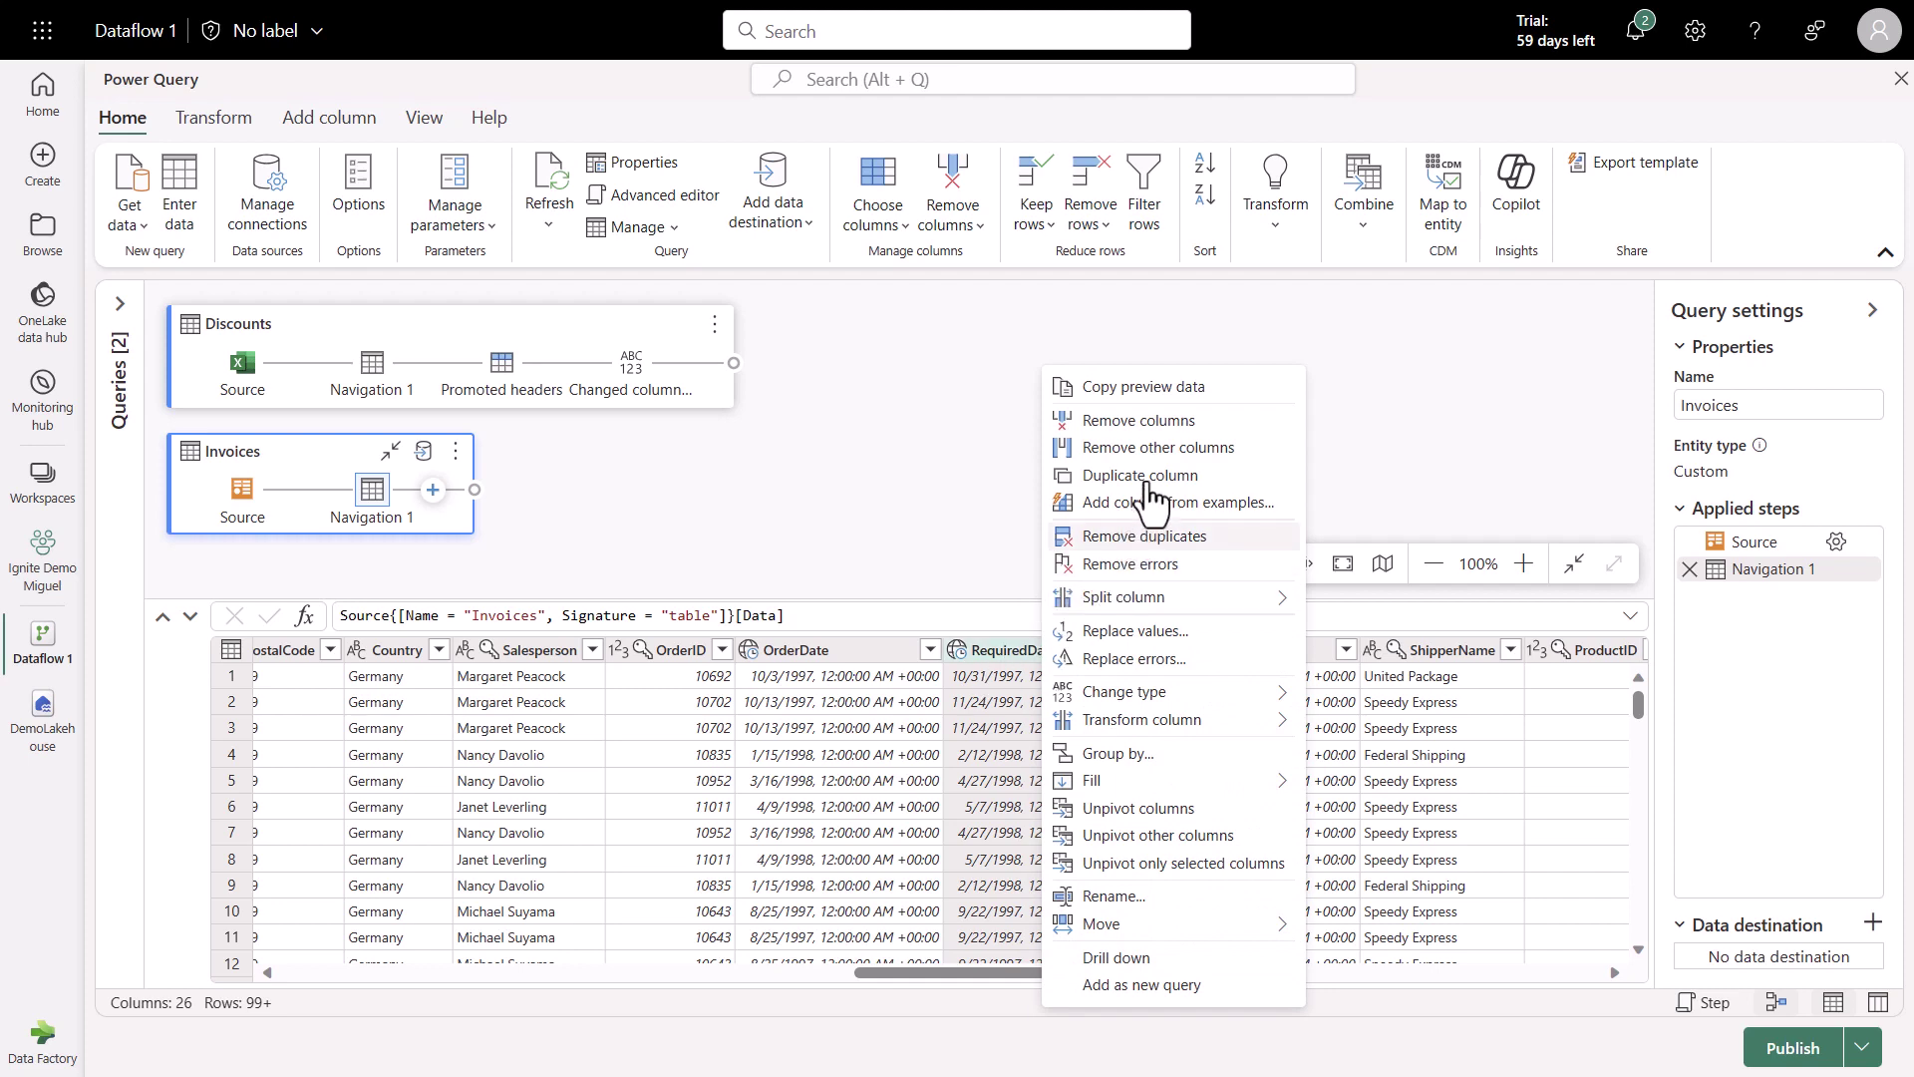
{"action": "left_click", "coordinate": [1160, 429]}
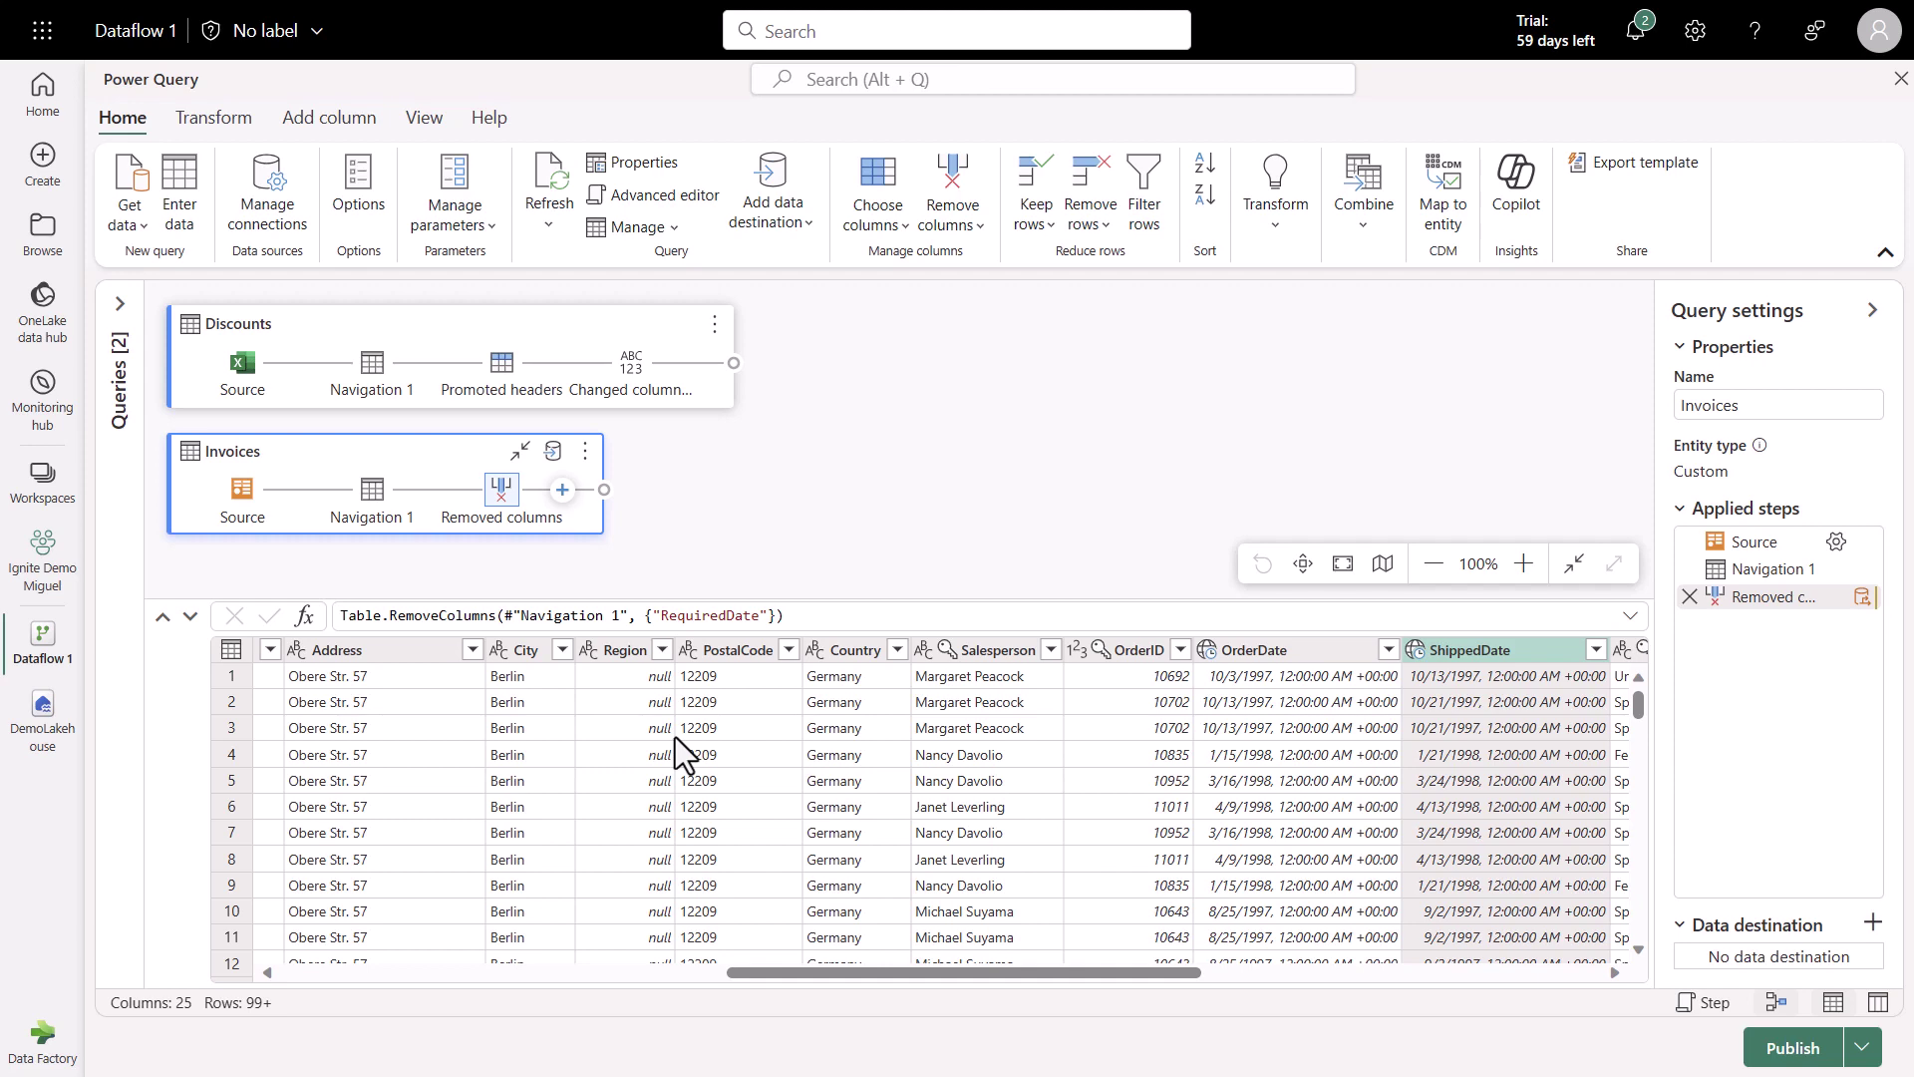
Start a Merge queries as new operation from Invoices with Discounts as the right table.
{"action": "left_click", "coordinate": [562, 490]}
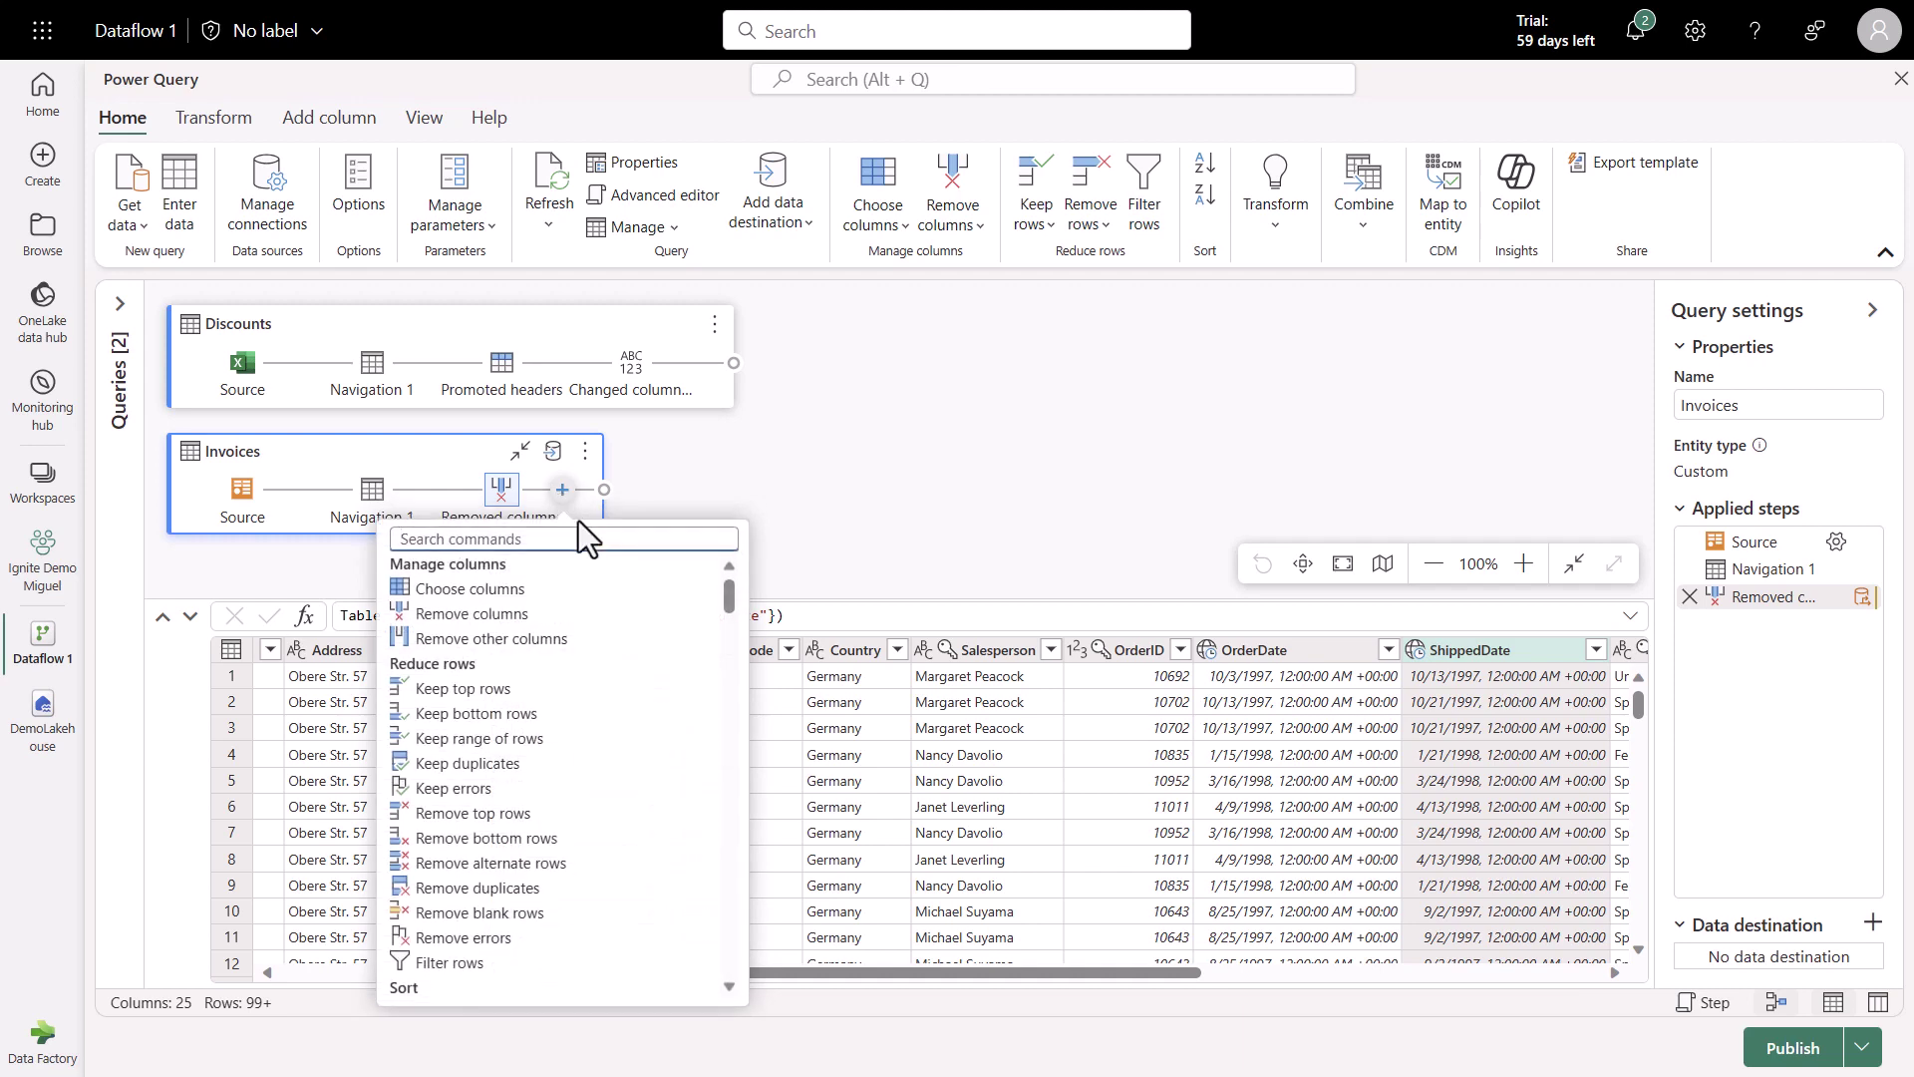
{"action": "type", "text": "merge"}
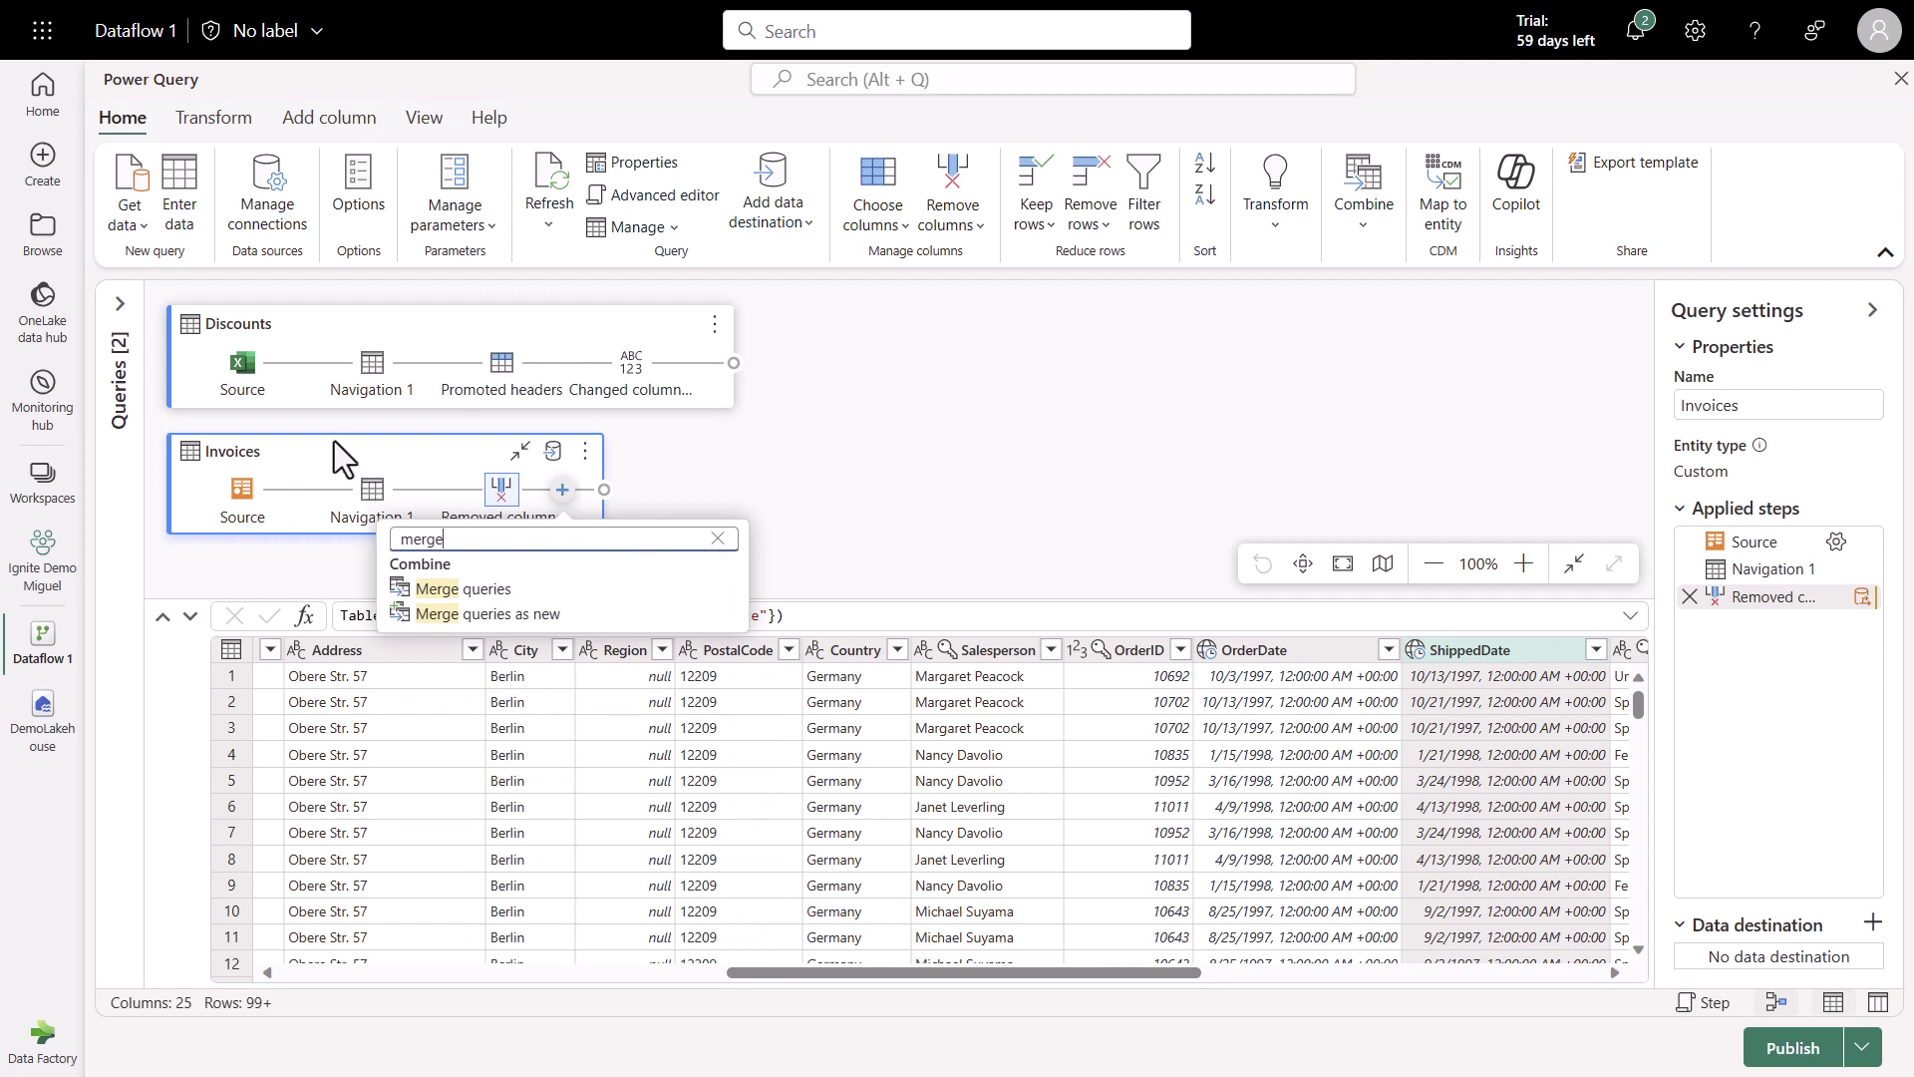
{"action": "left_click", "coordinate": [527, 626]}
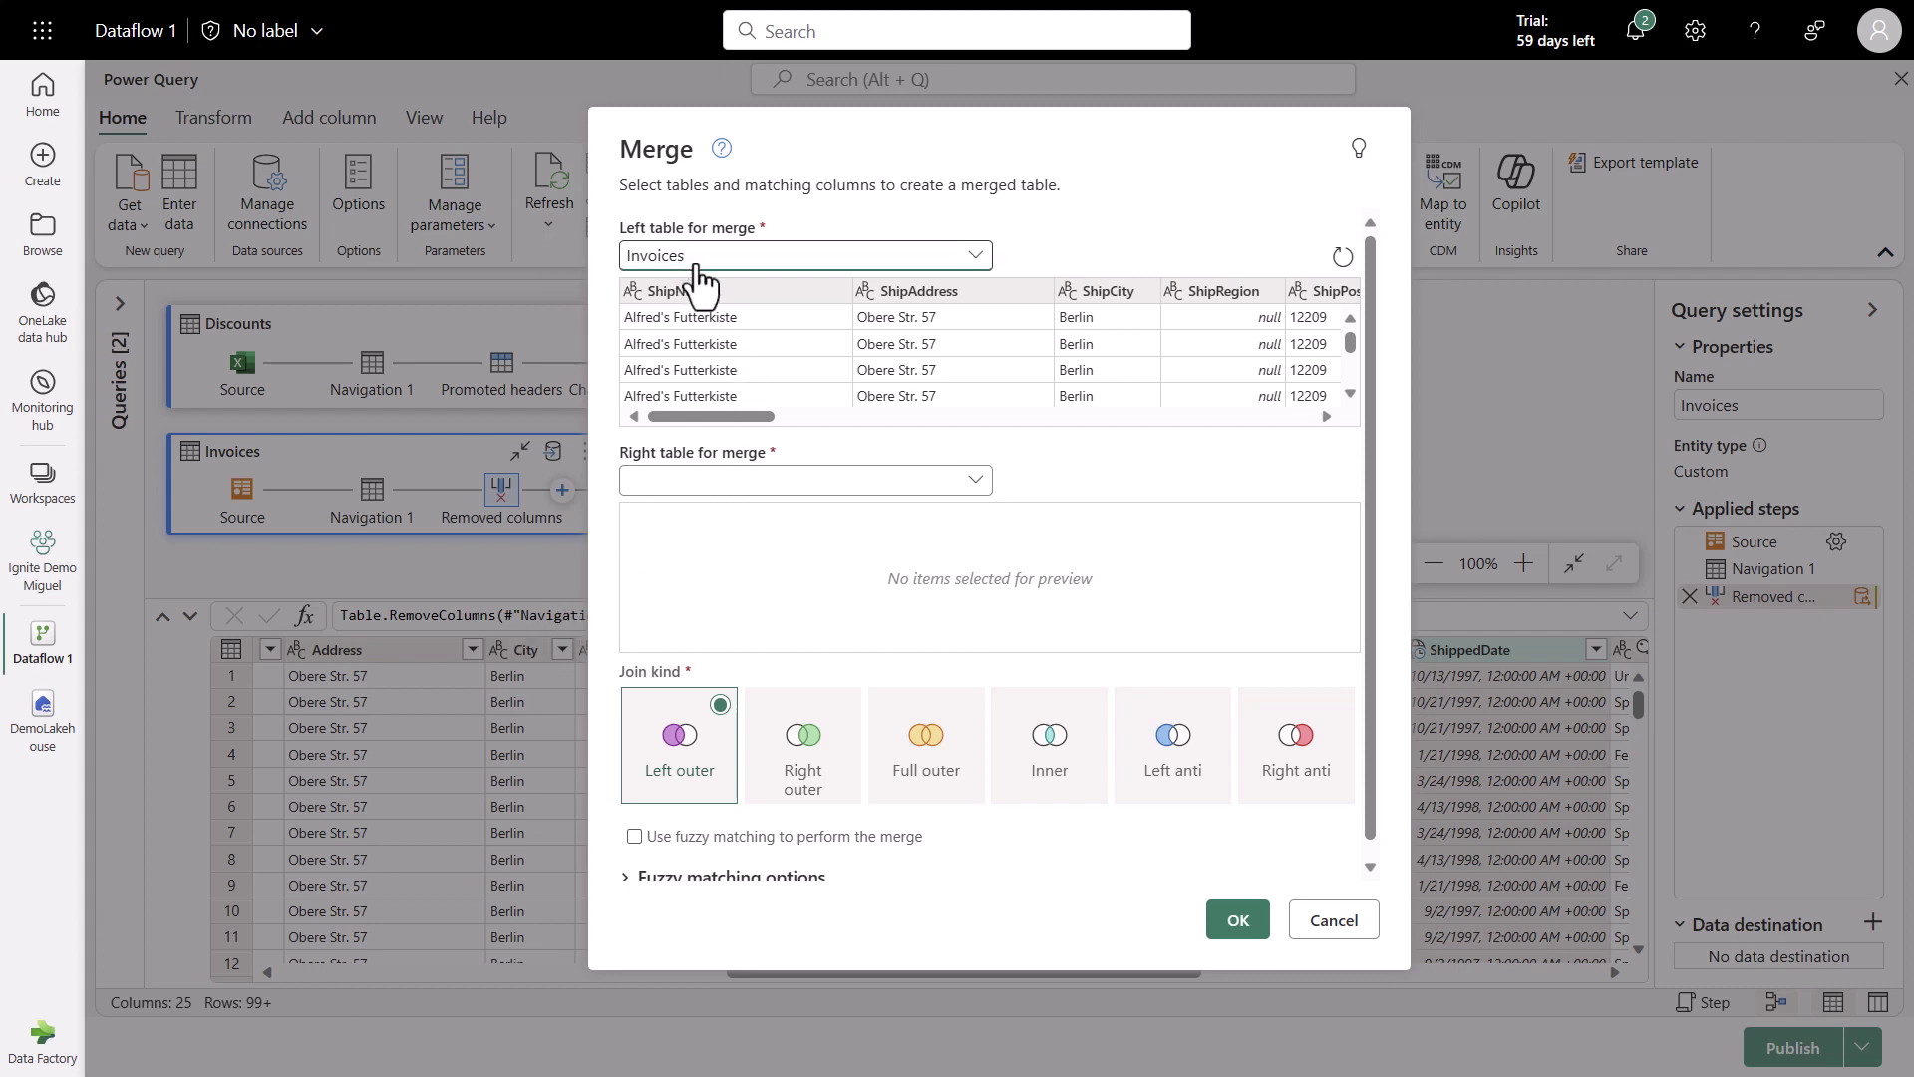
{"action": "left_click", "coordinate": [711, 483]}
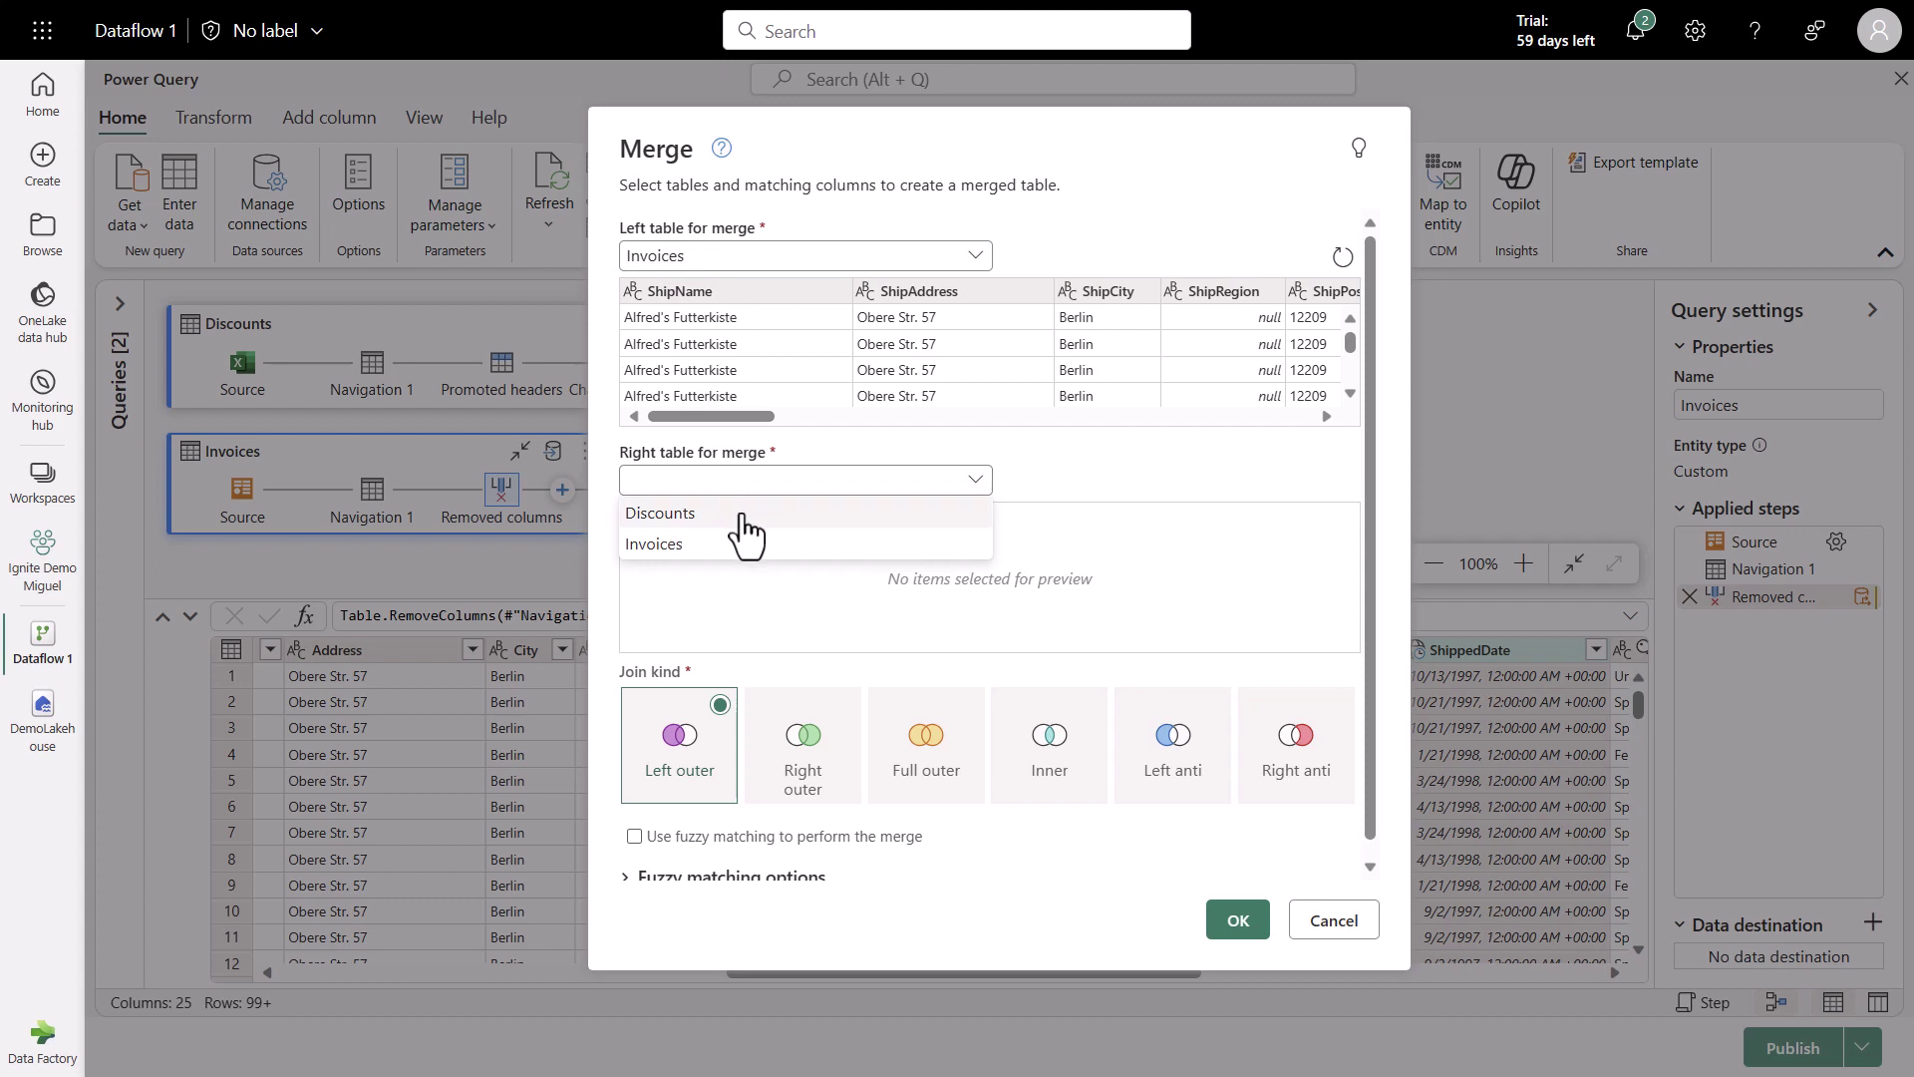
{"action": "left_click", "coordinate": [741, 513]}
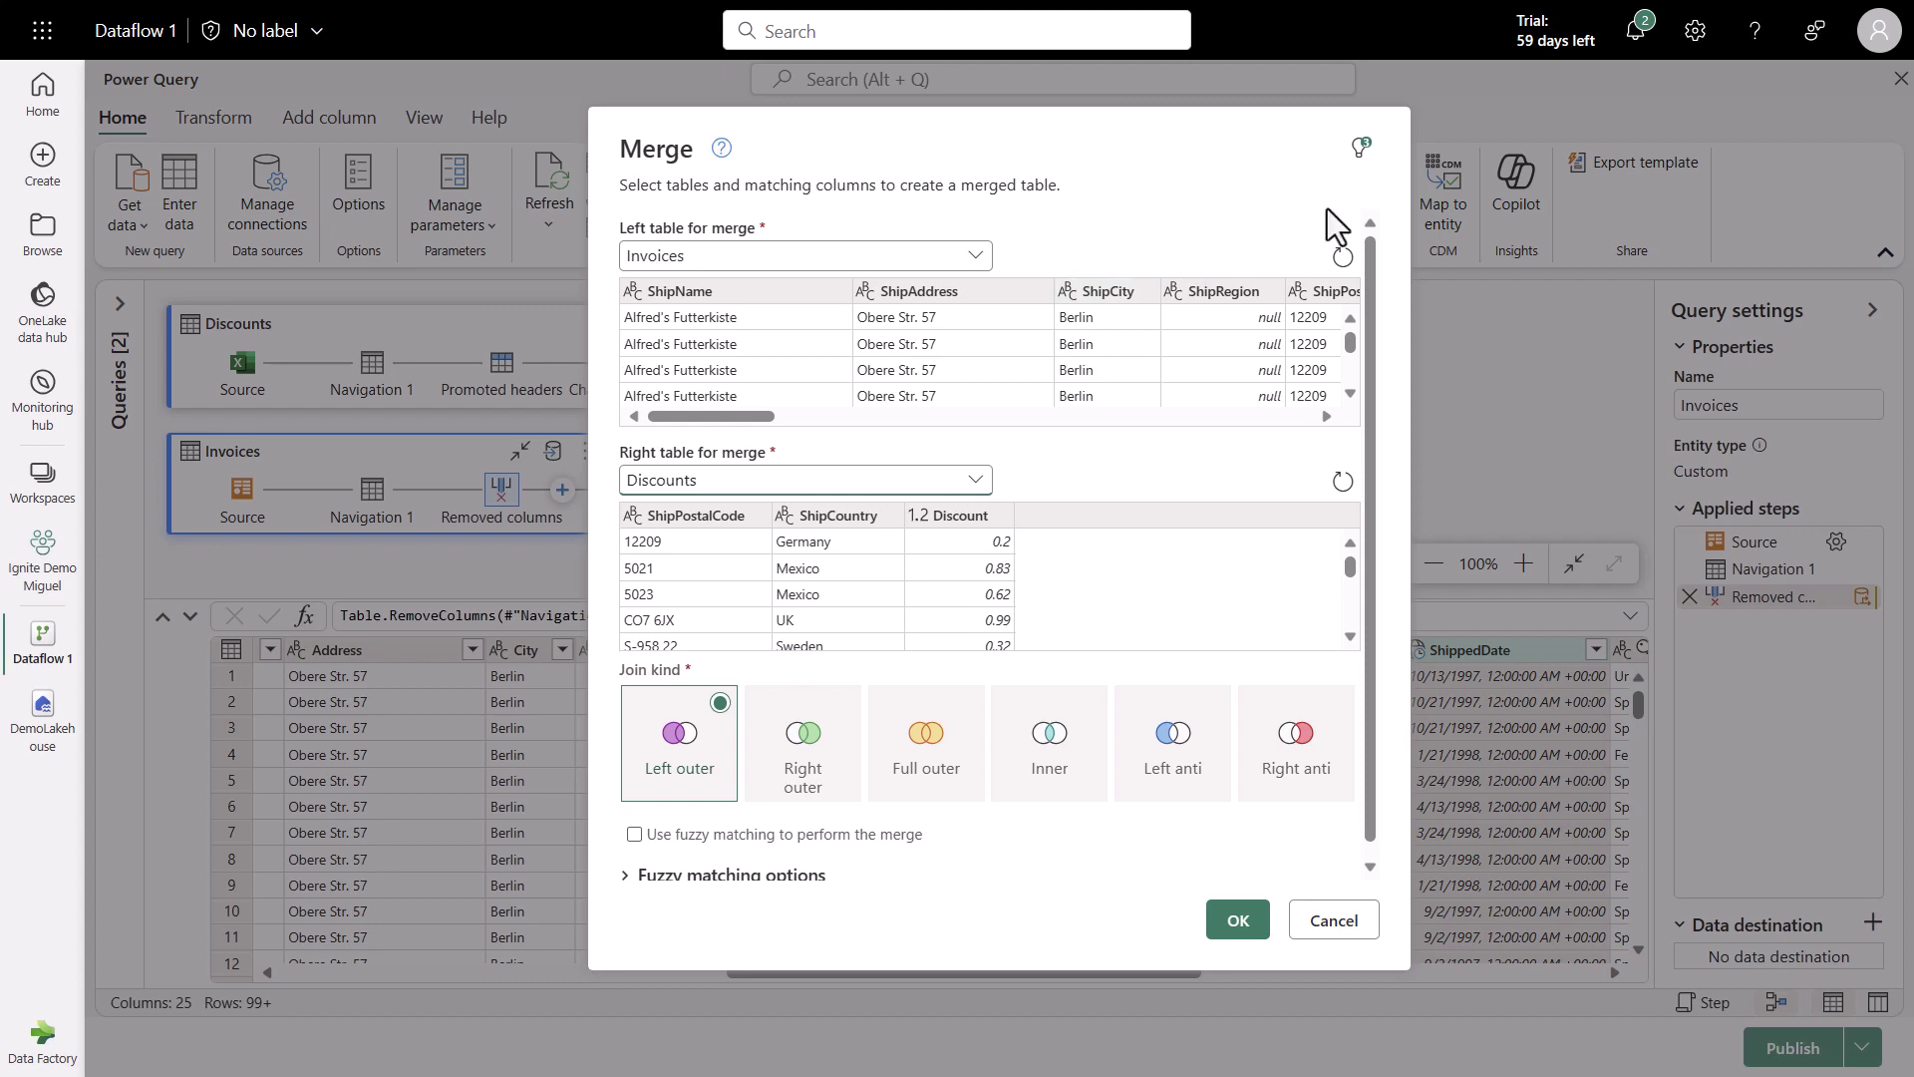
Apply the suggested ShipCountry/ShipPostalCode column mapping with a Left outer join.
{"action": "left_click", "coordinate": [1362, 150]}
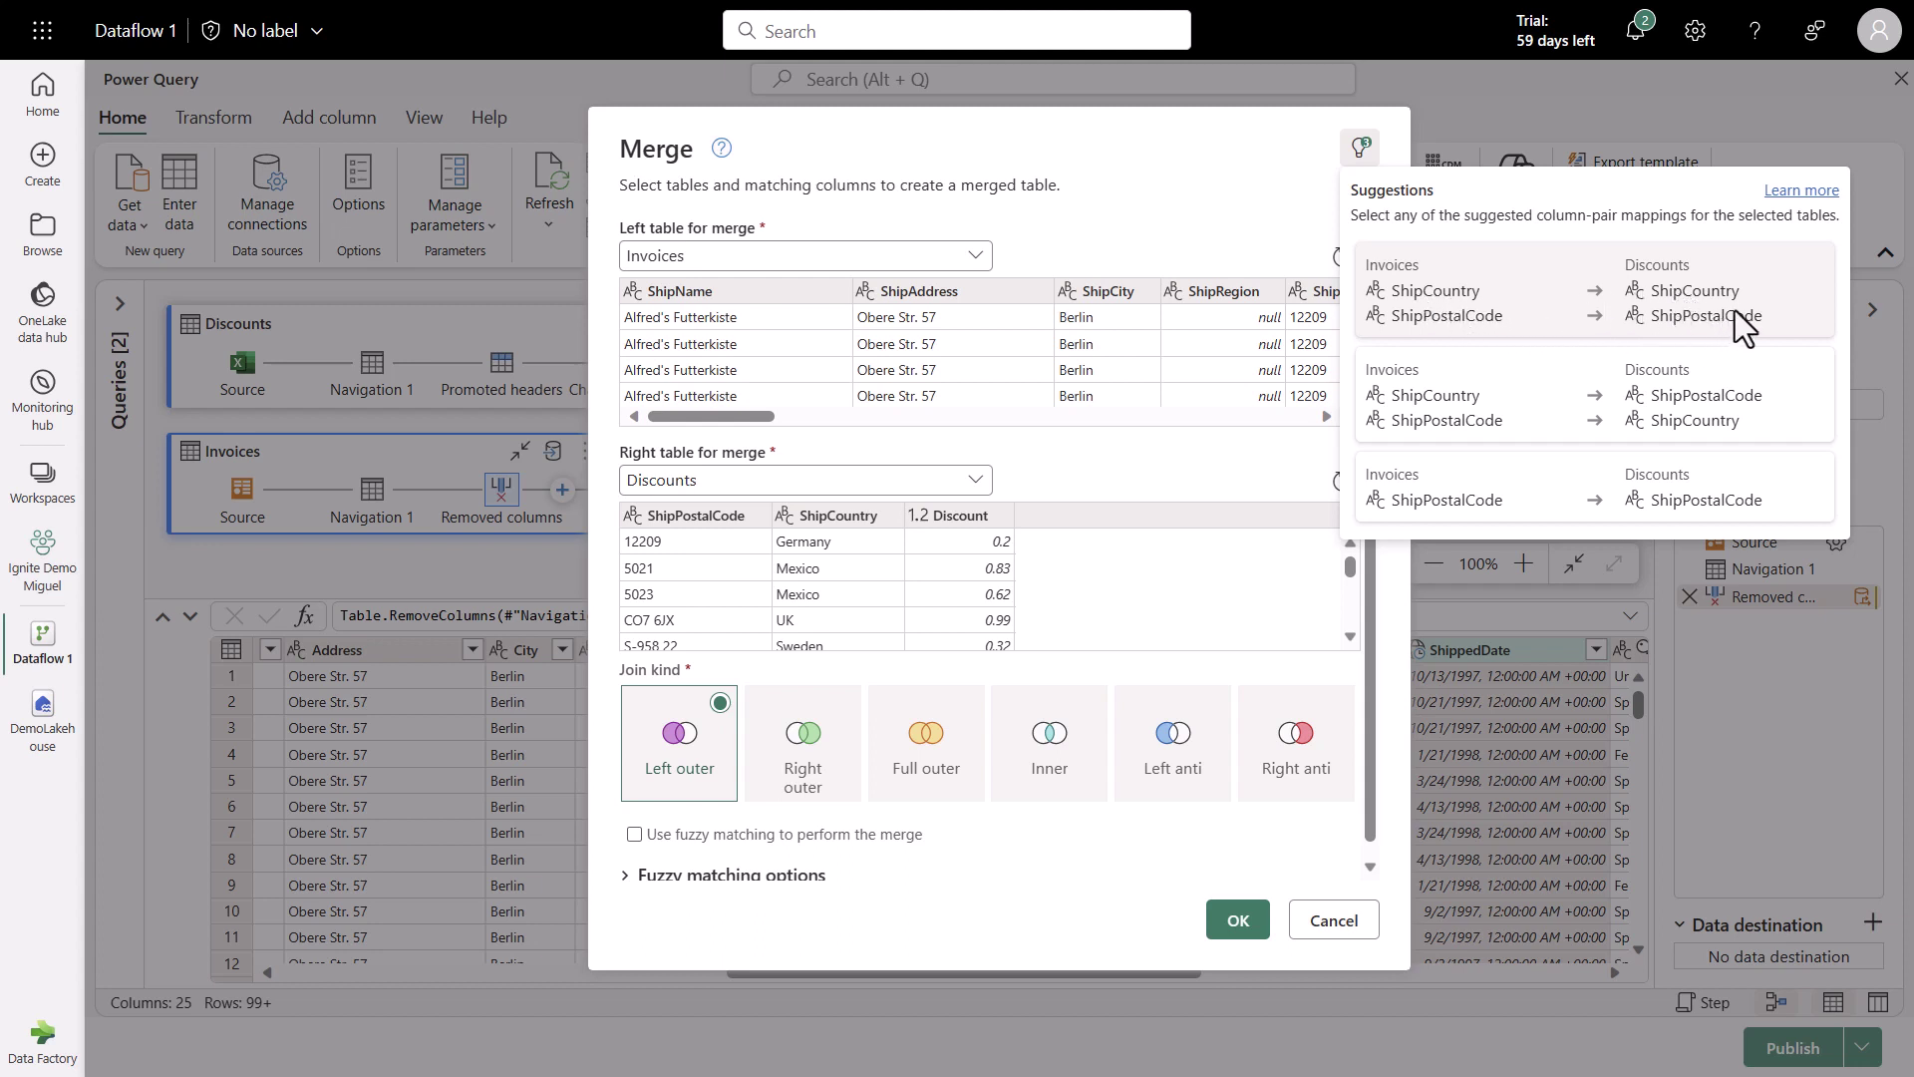
{"action": "left_click", "coordinate": [1517, 291]}
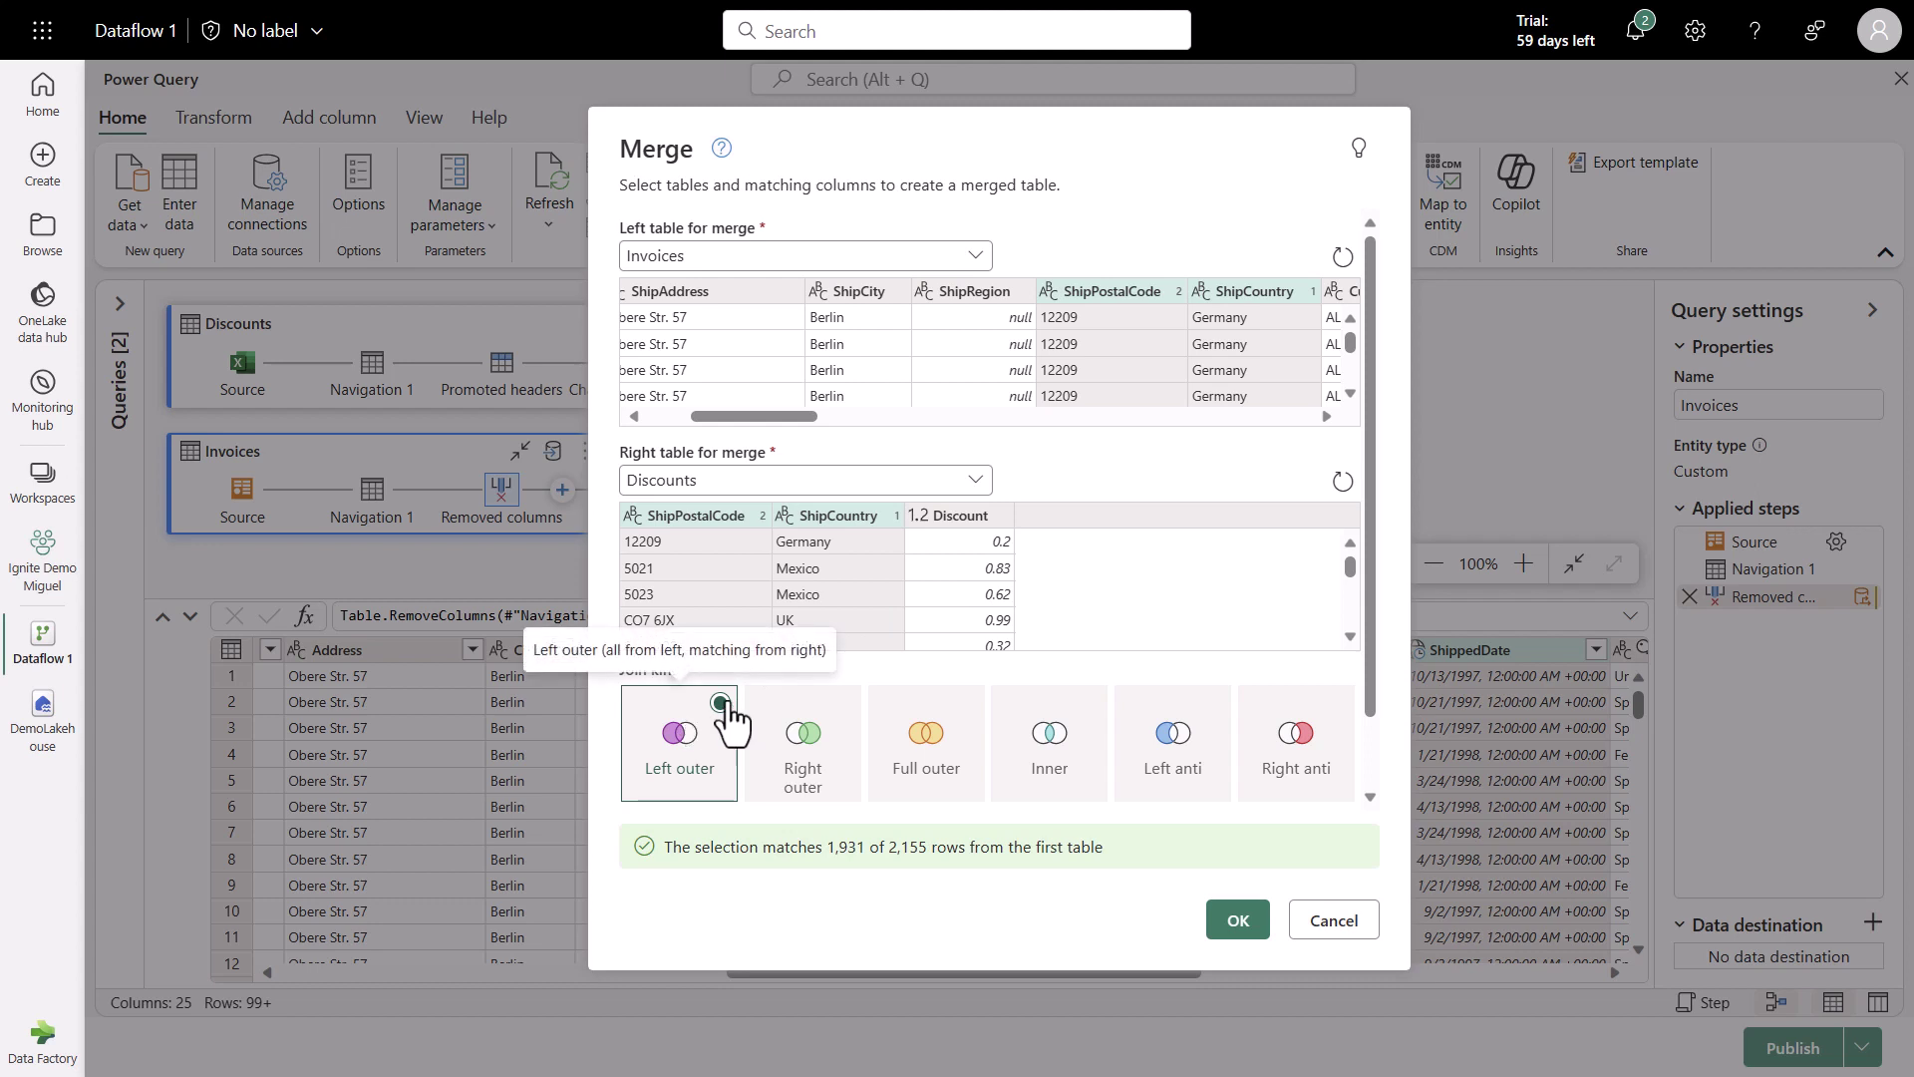
{"action": "scroll", "coordinate": [1368, 752], "scroll_direction": "down", "scroll_amount": 2}
{"action": "scroll", "coordinate": [1368, 752], "scroll_direction": "down", "scroll_amount": 1}
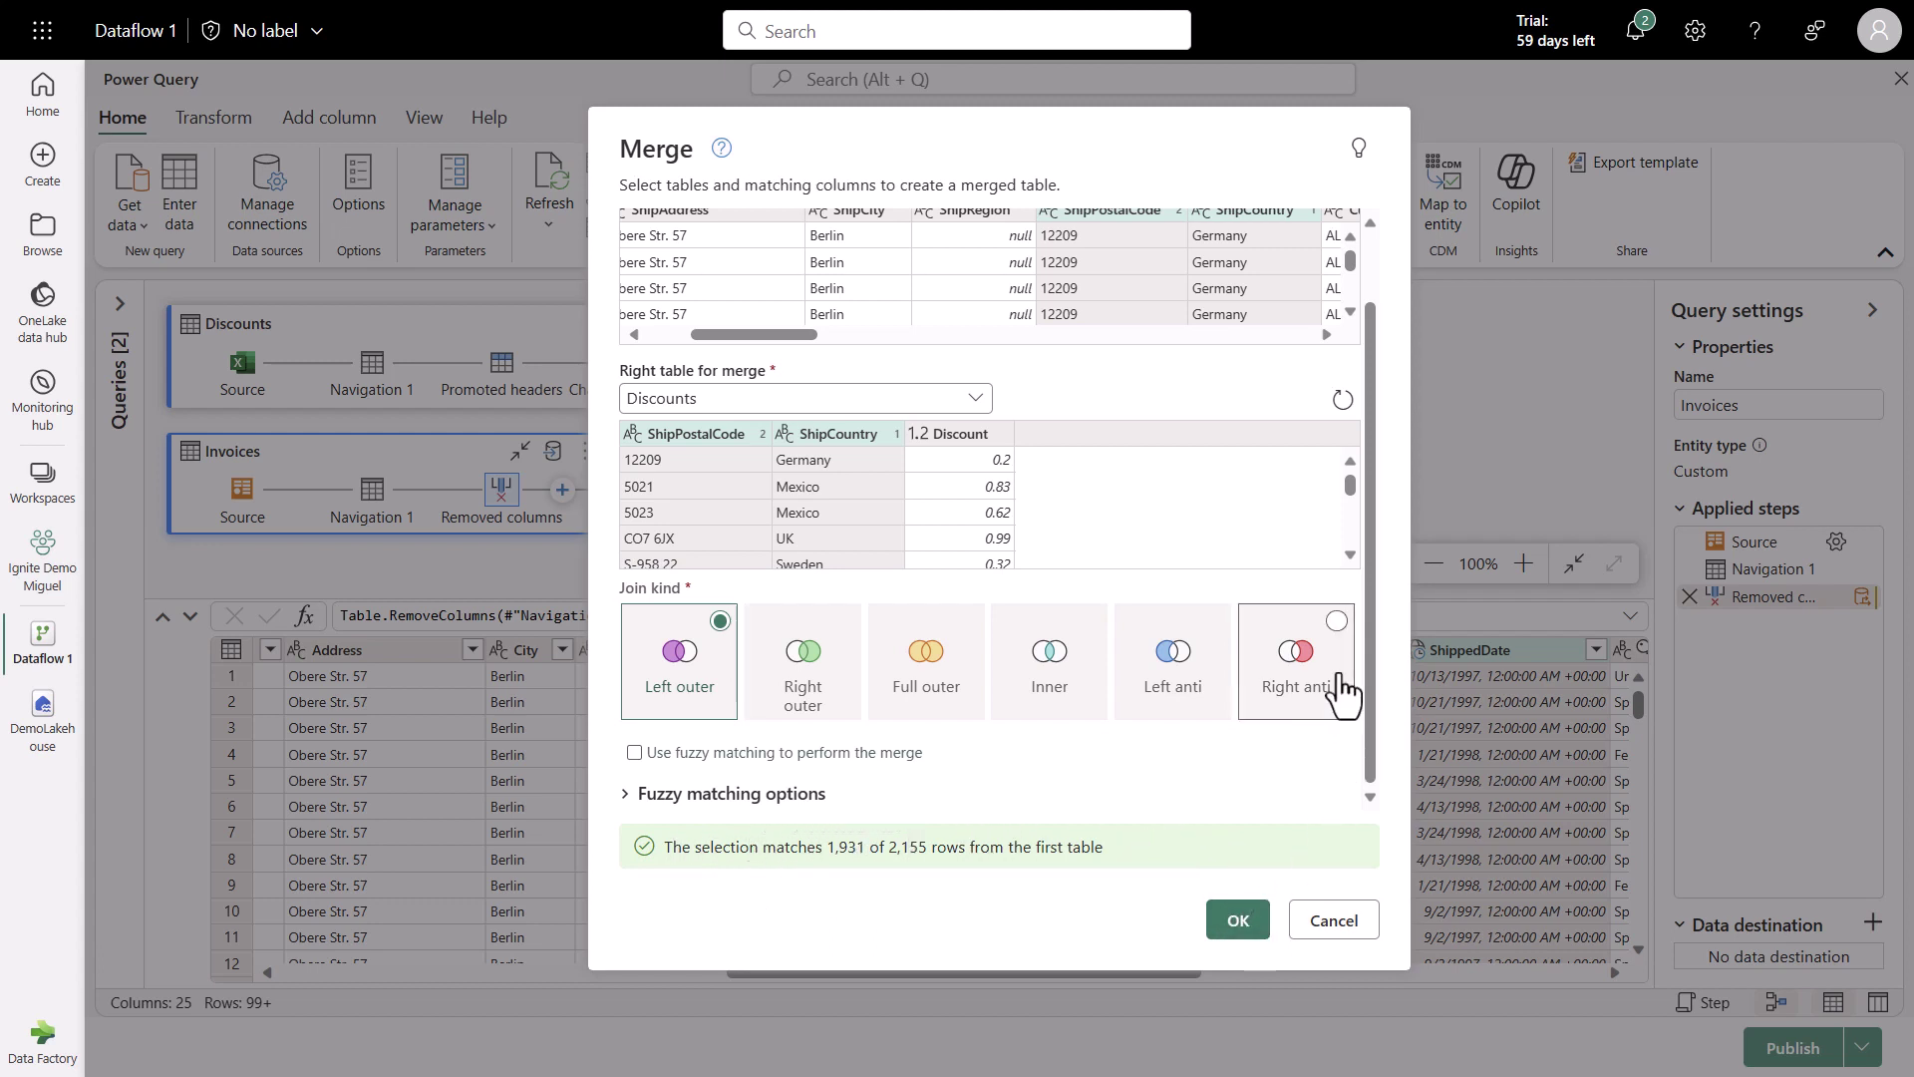
{"action": "scroll", "coordinate": [1368, 511], "scroll_direction": "up", "scroll_amount": 1}
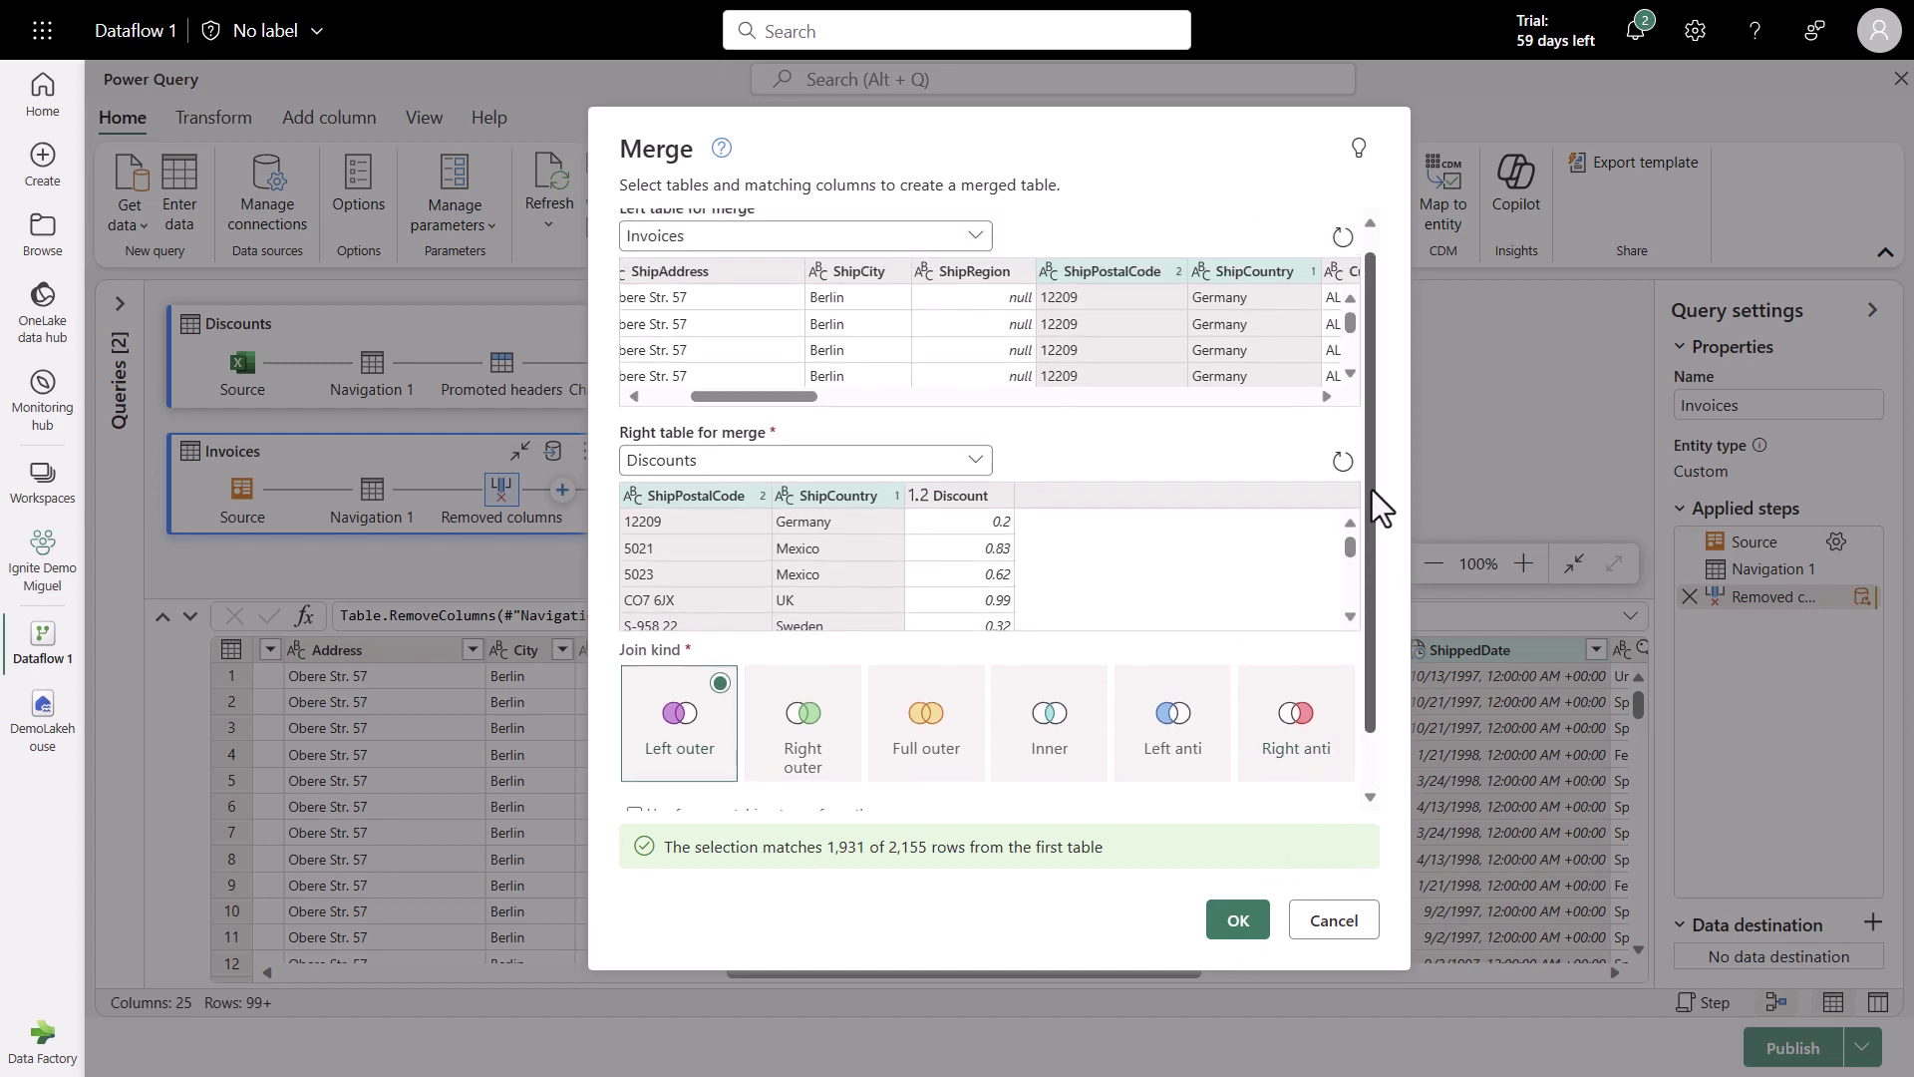
Confirm the merge to create the Merge query joining Invoices with Discounts.
{"action": "left_click", "coordinate": [1246, 925]}
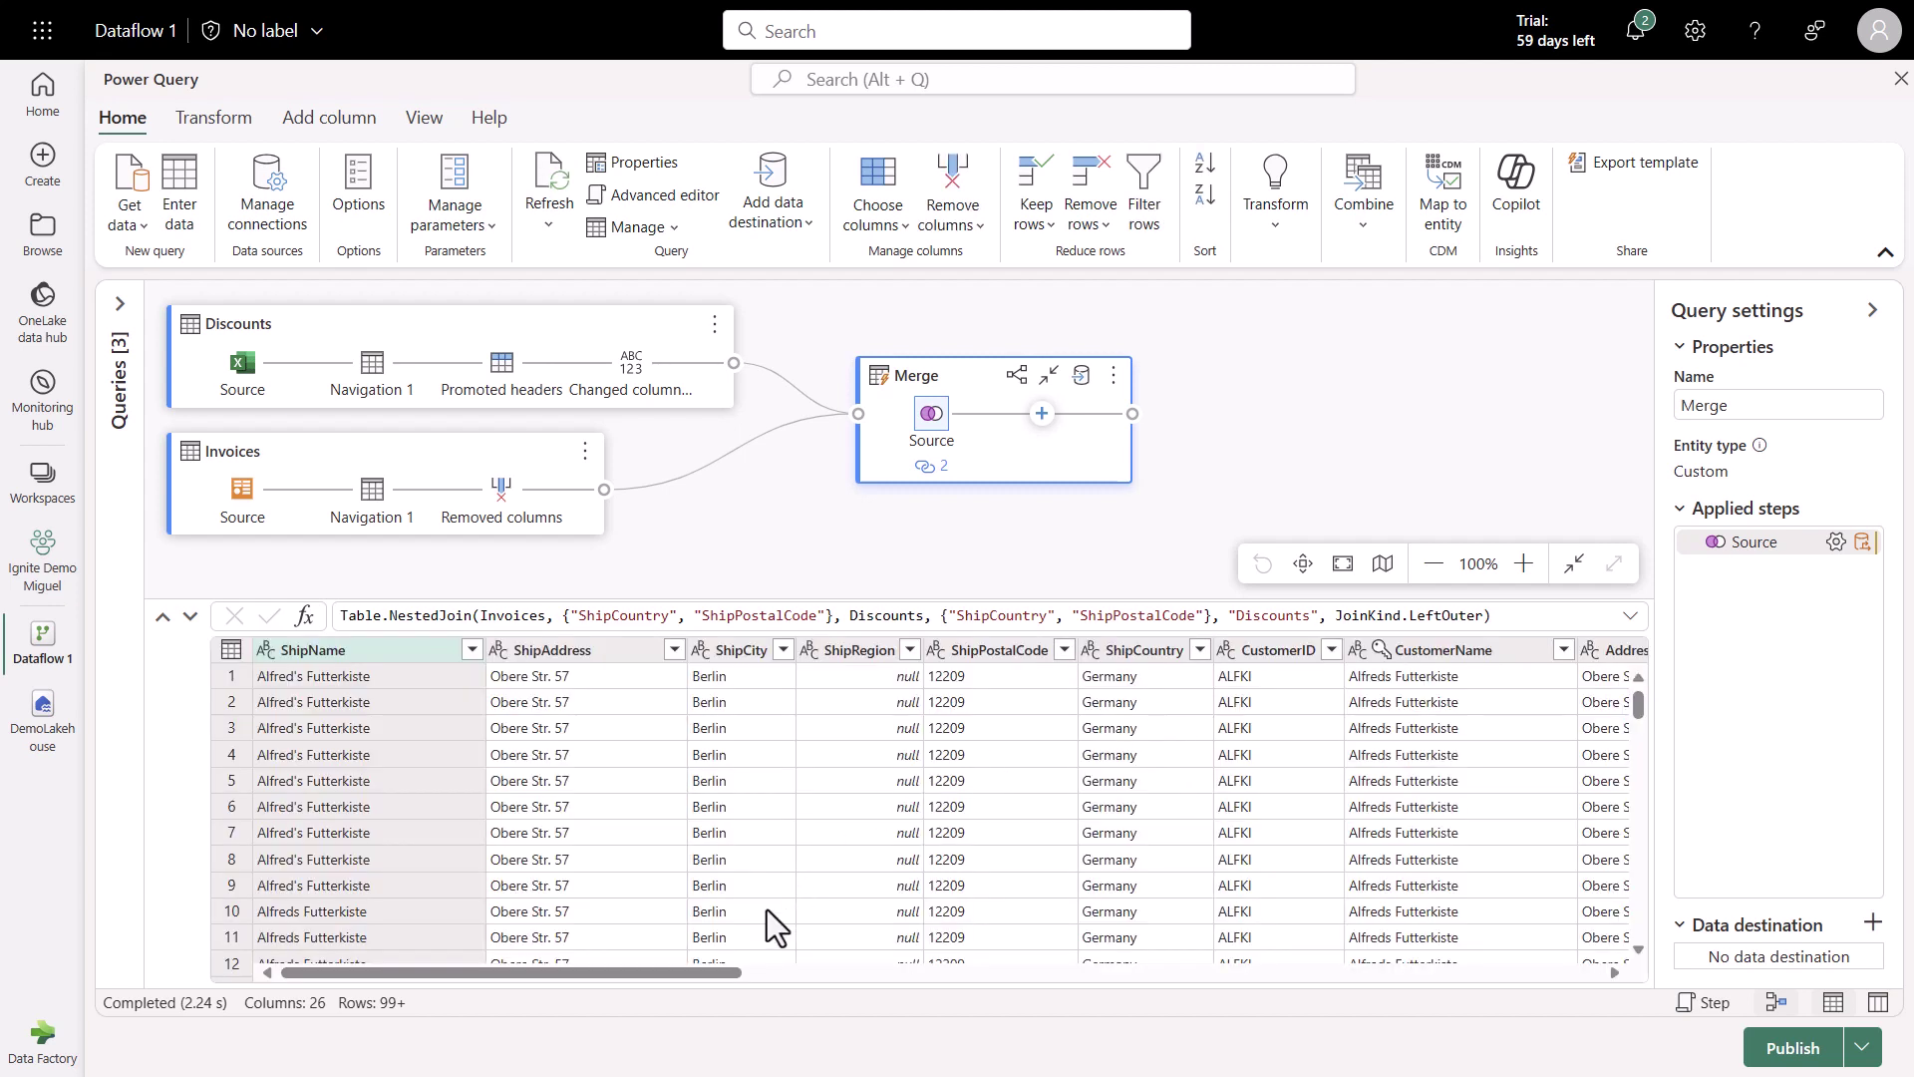
Expand the Discounts column with only the Discount field, producing a Discount.1 column.
{"action": "left_click_drag", "start_coordinate": [702, 971], "coordinate": [1653, 882]}
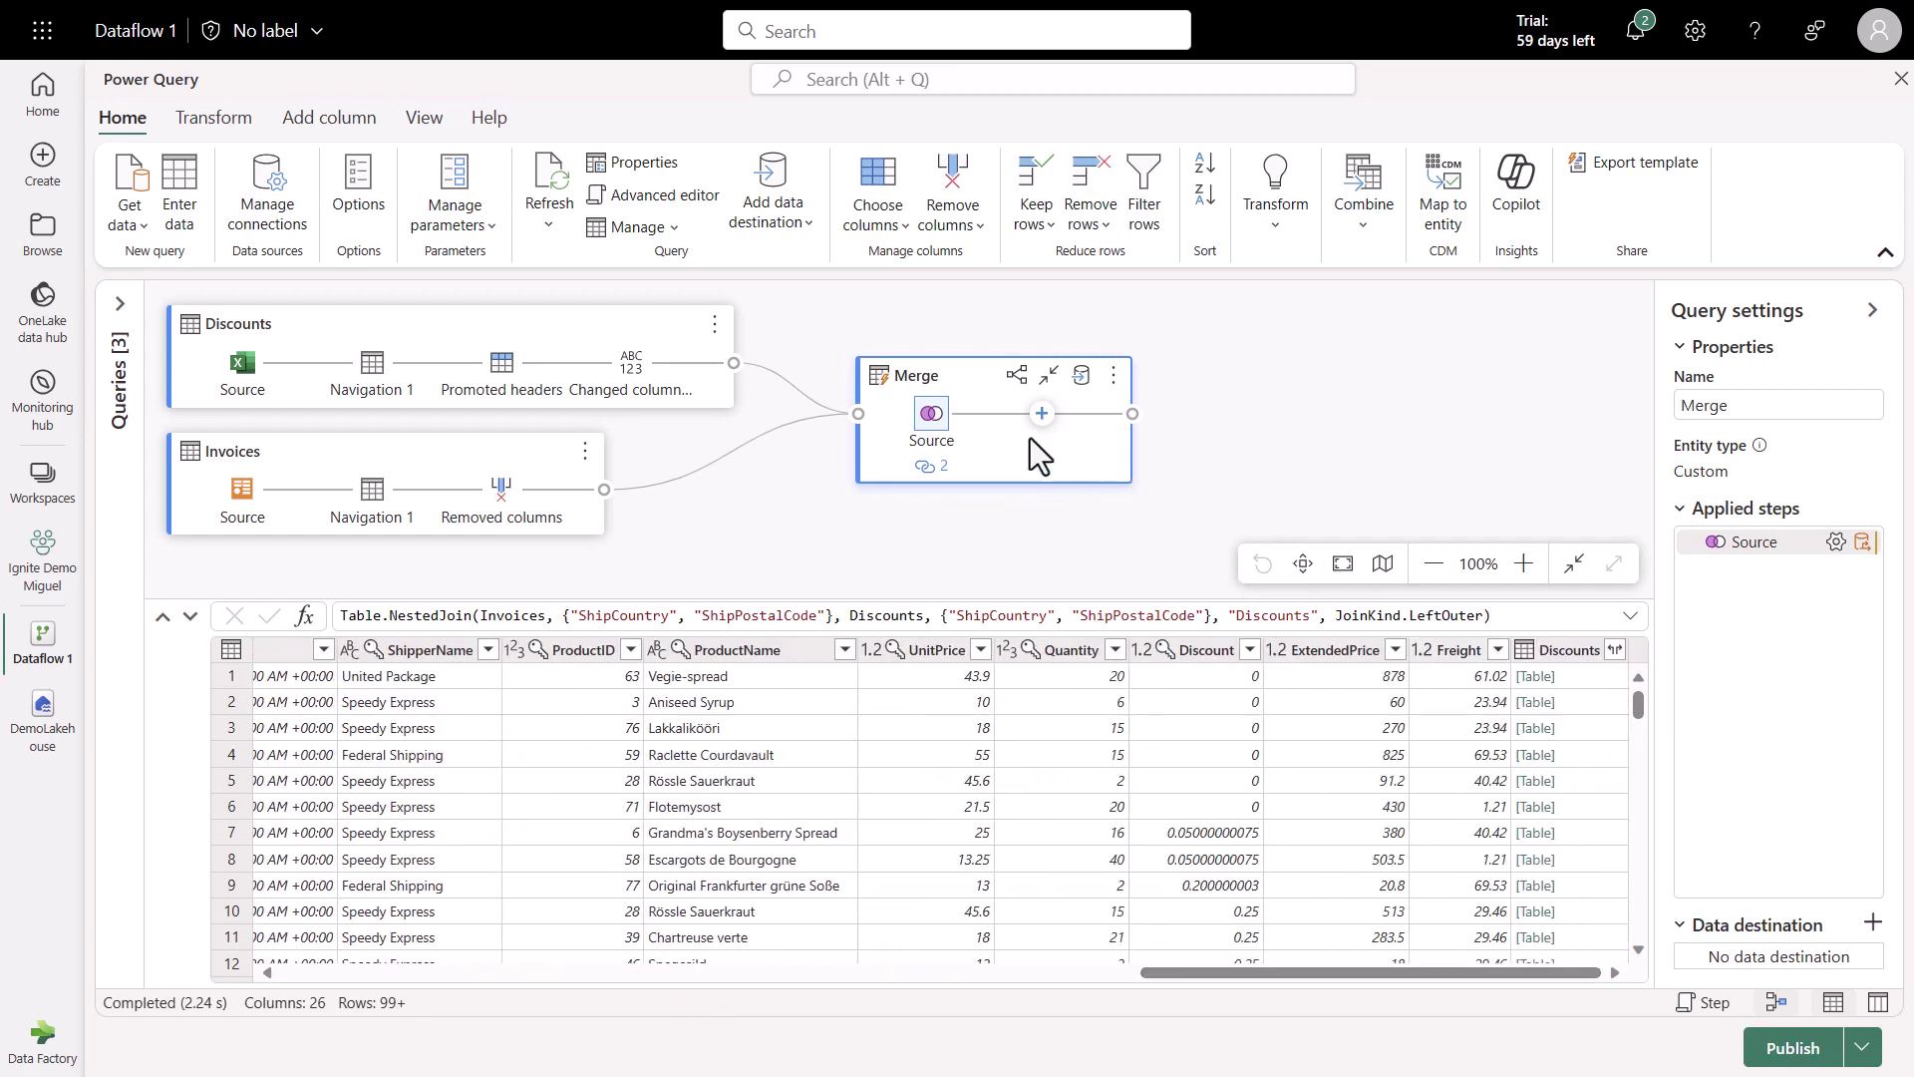
{"action": "left_click", "coordinate": [1575, 664]}
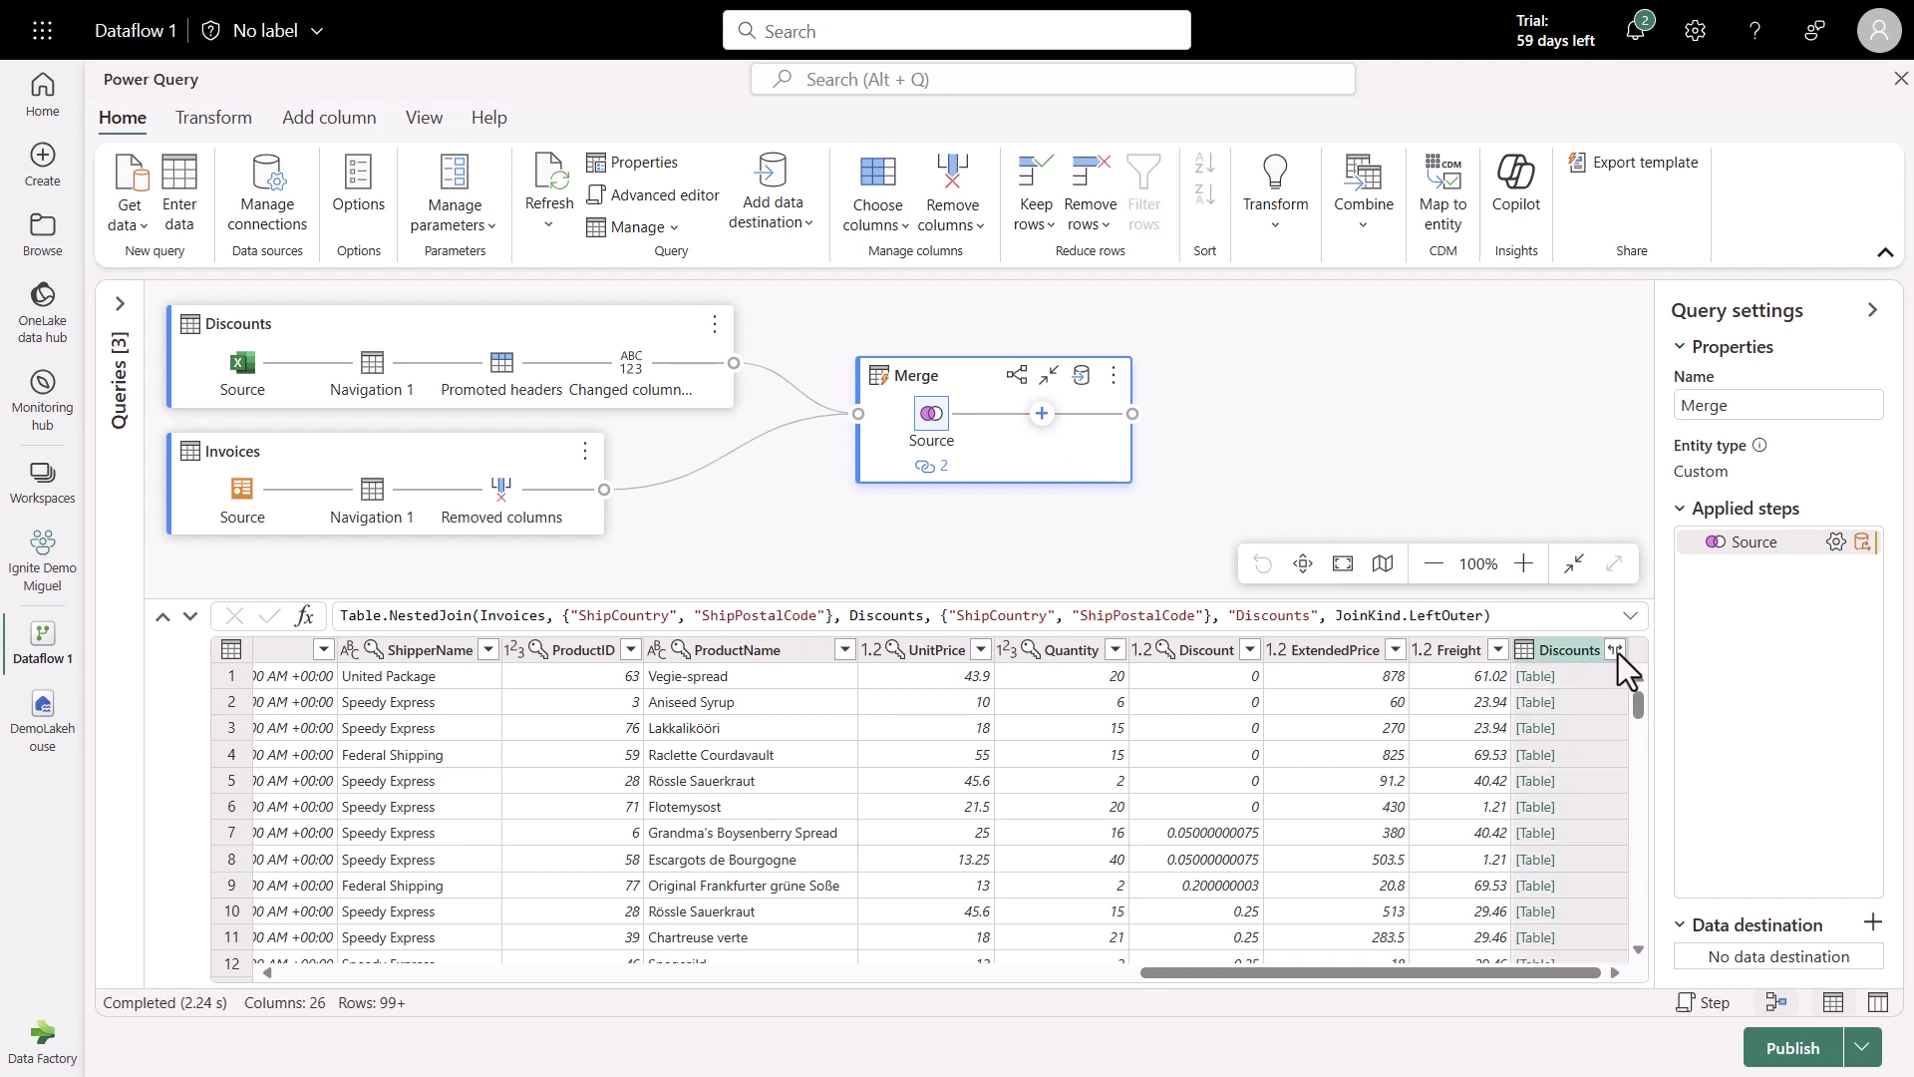
{"action": "left_click", "coordinate": [1617, 652]}
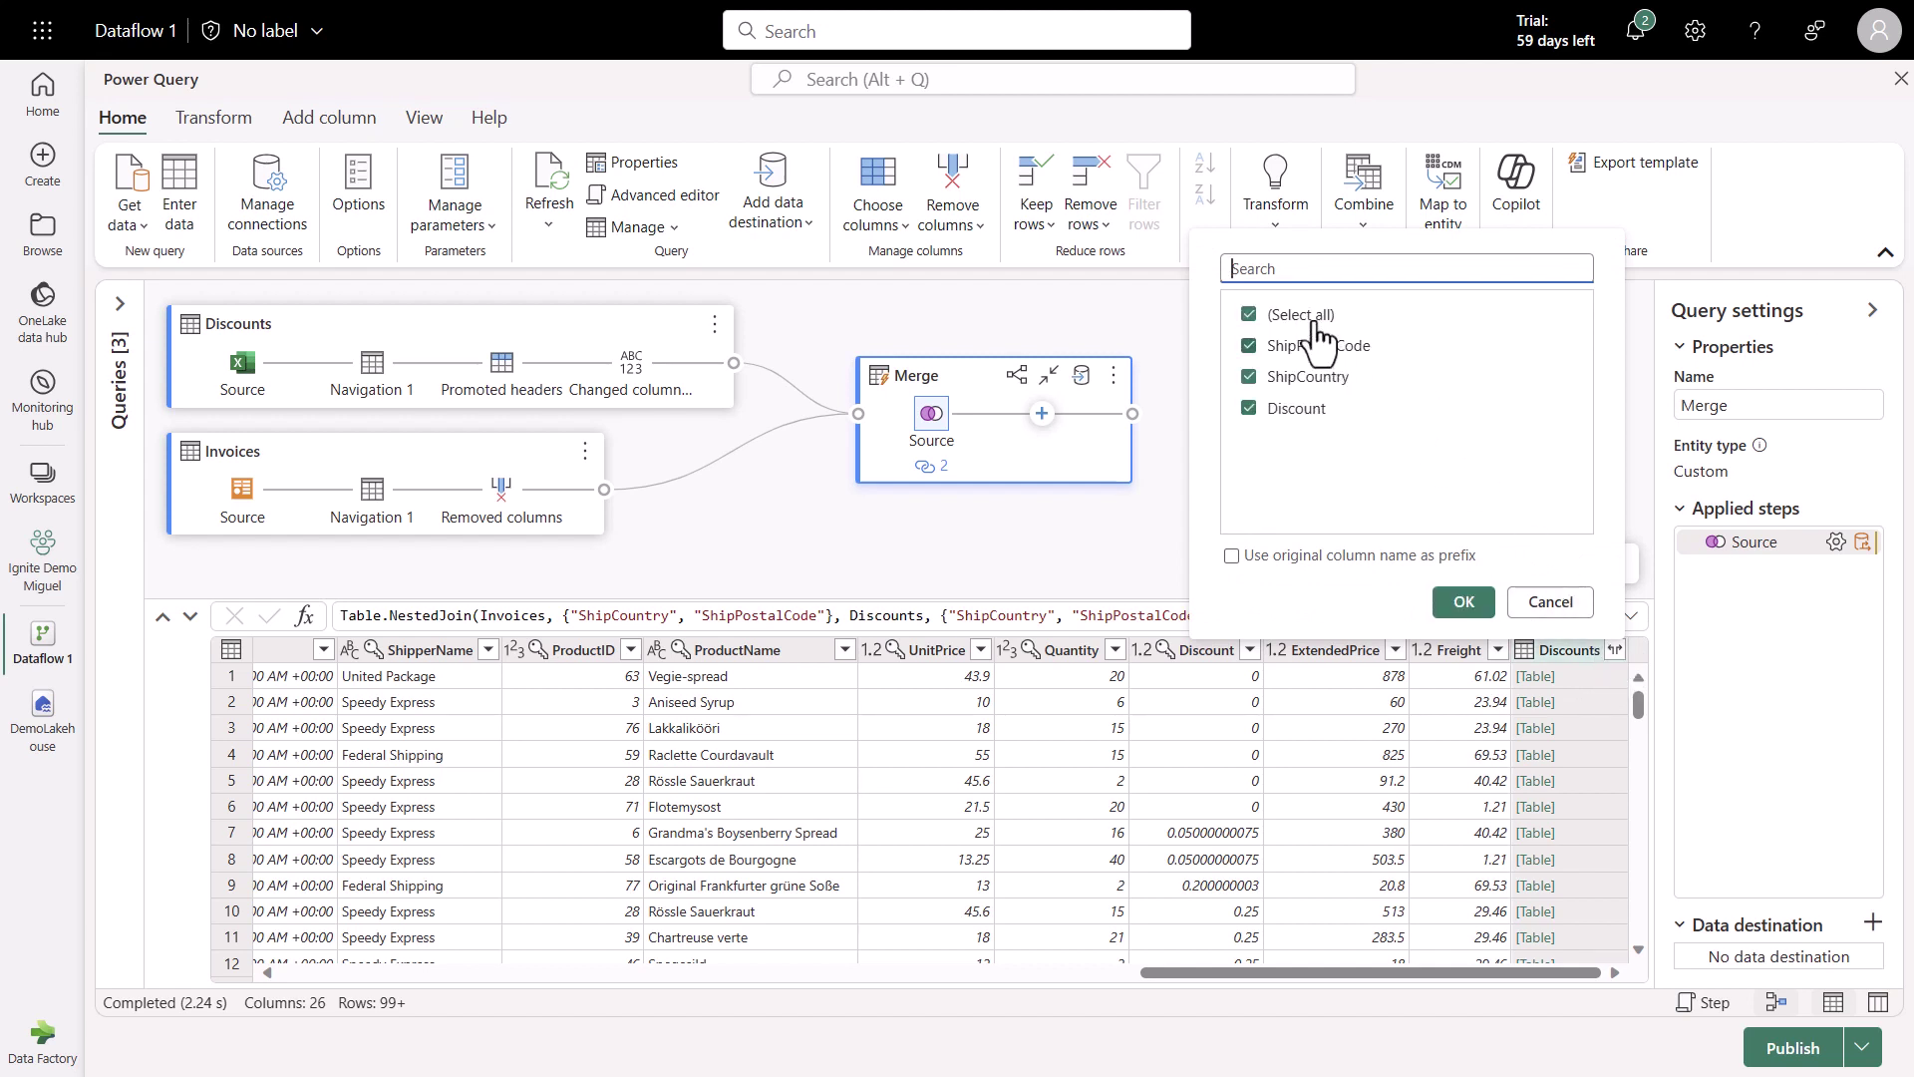
{"action": "left_click", "coordinate": [1314, 322]}
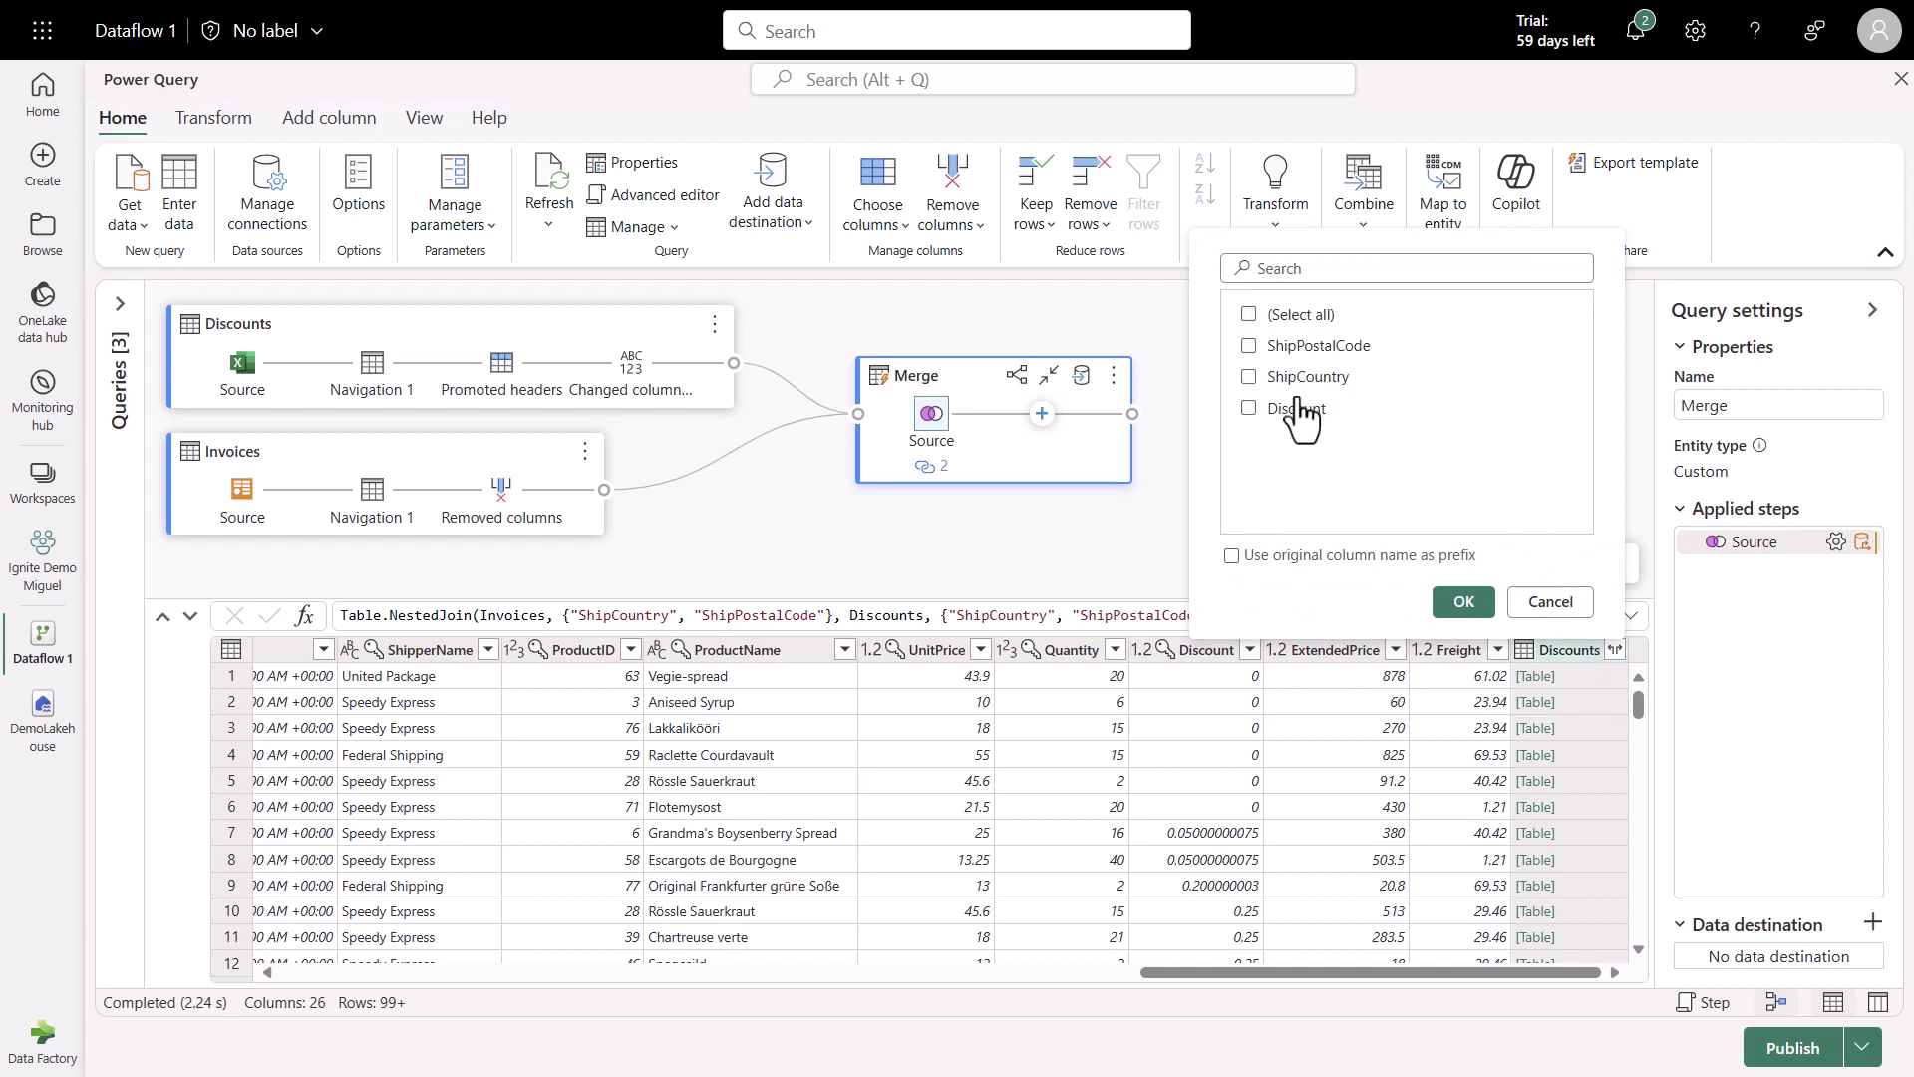
{"action": "left_click", "coordinate": [1298, 409]}
{"action": "left_click", "coordinate": [1464, 603]}
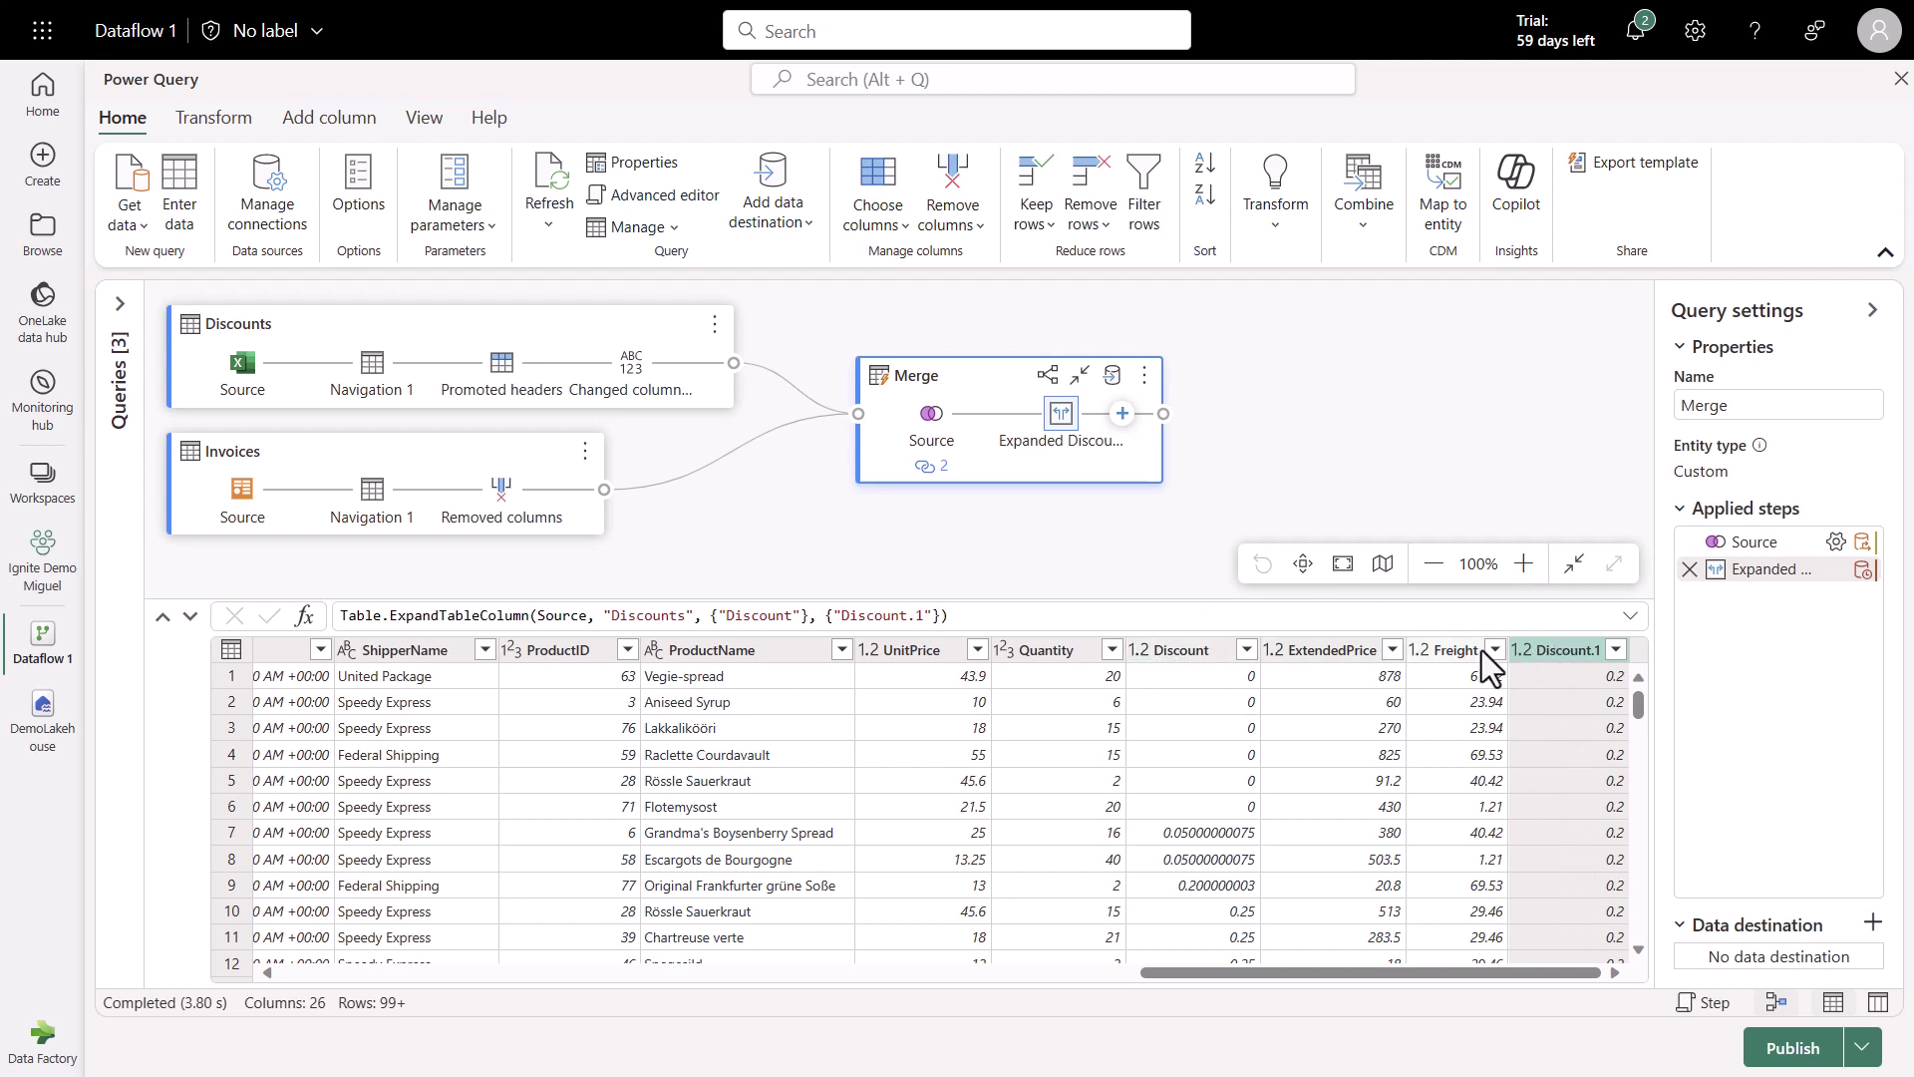
Rename the Discount.1 column header to 'Discount Override'.
{"action": "left_click", "coordinate": [1184, 661]}
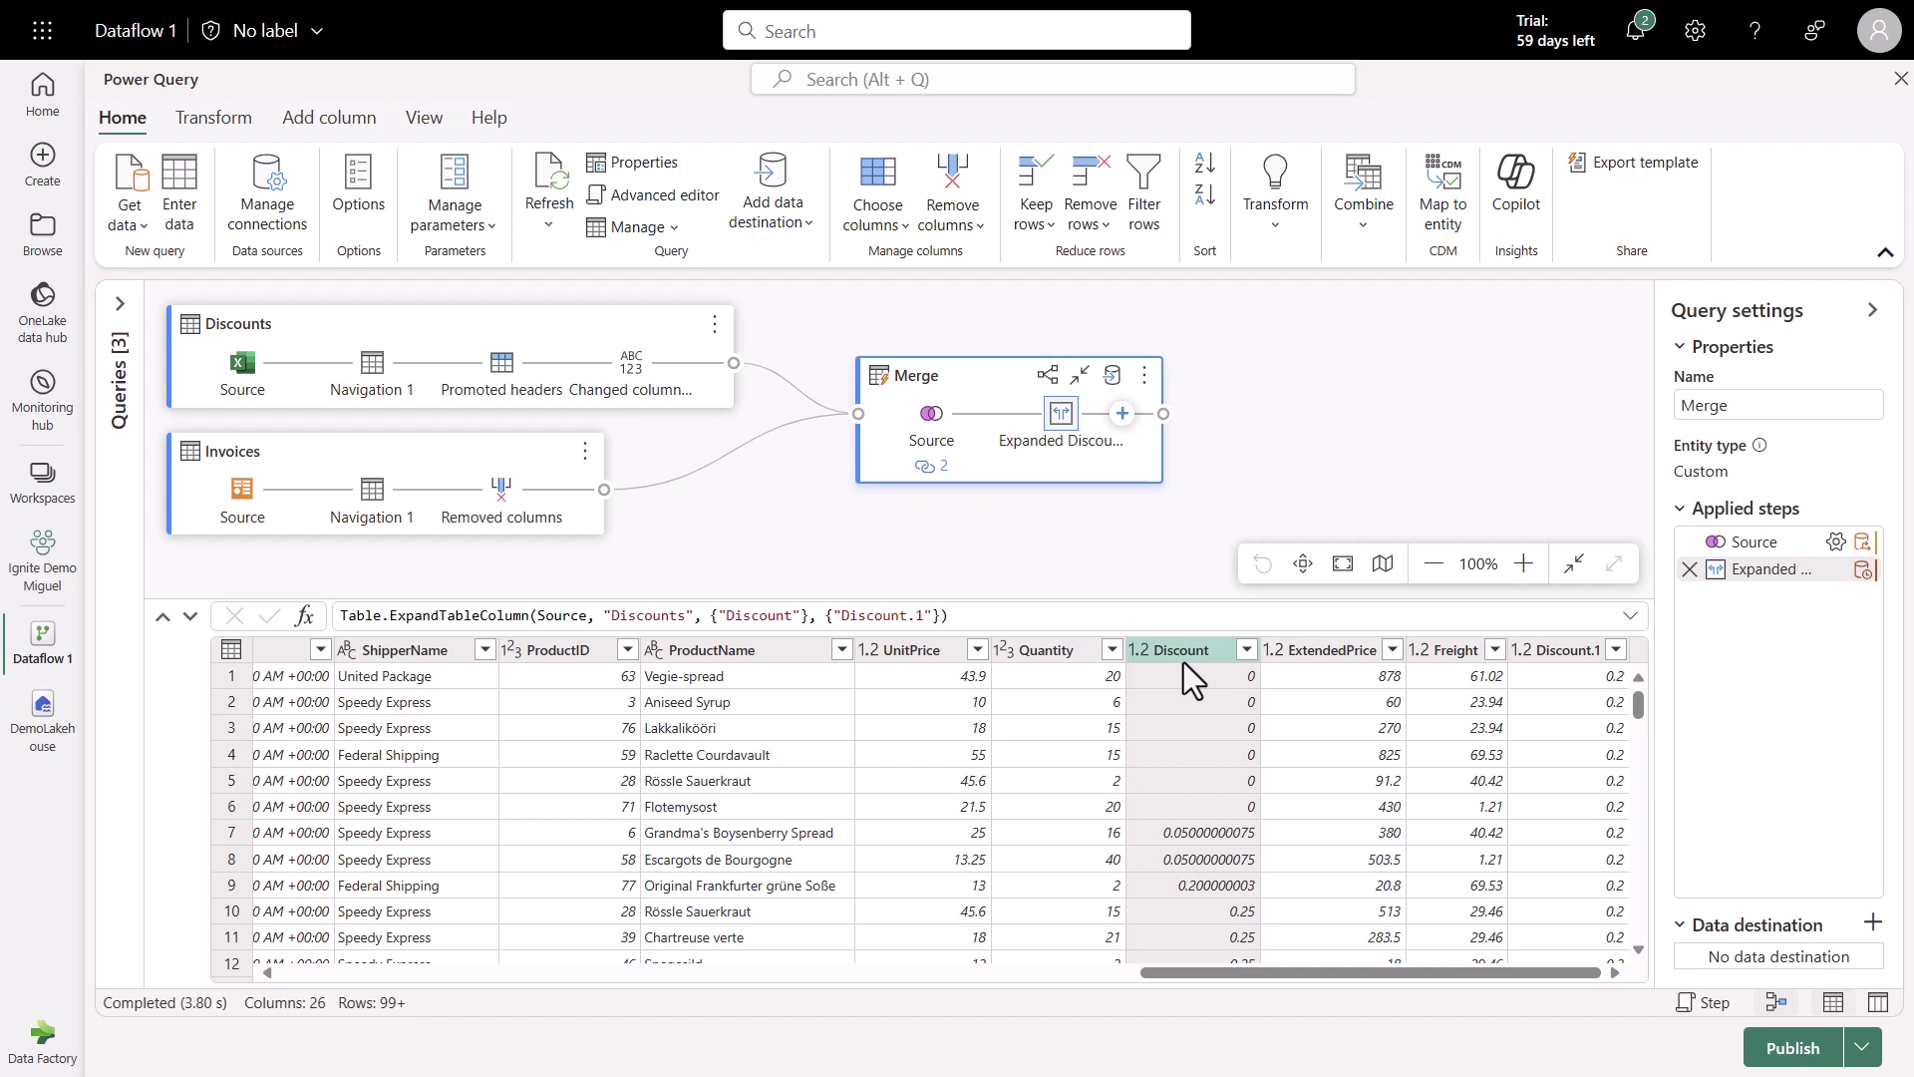
{"action": "double_click", "coordinate": [1546, 651]}
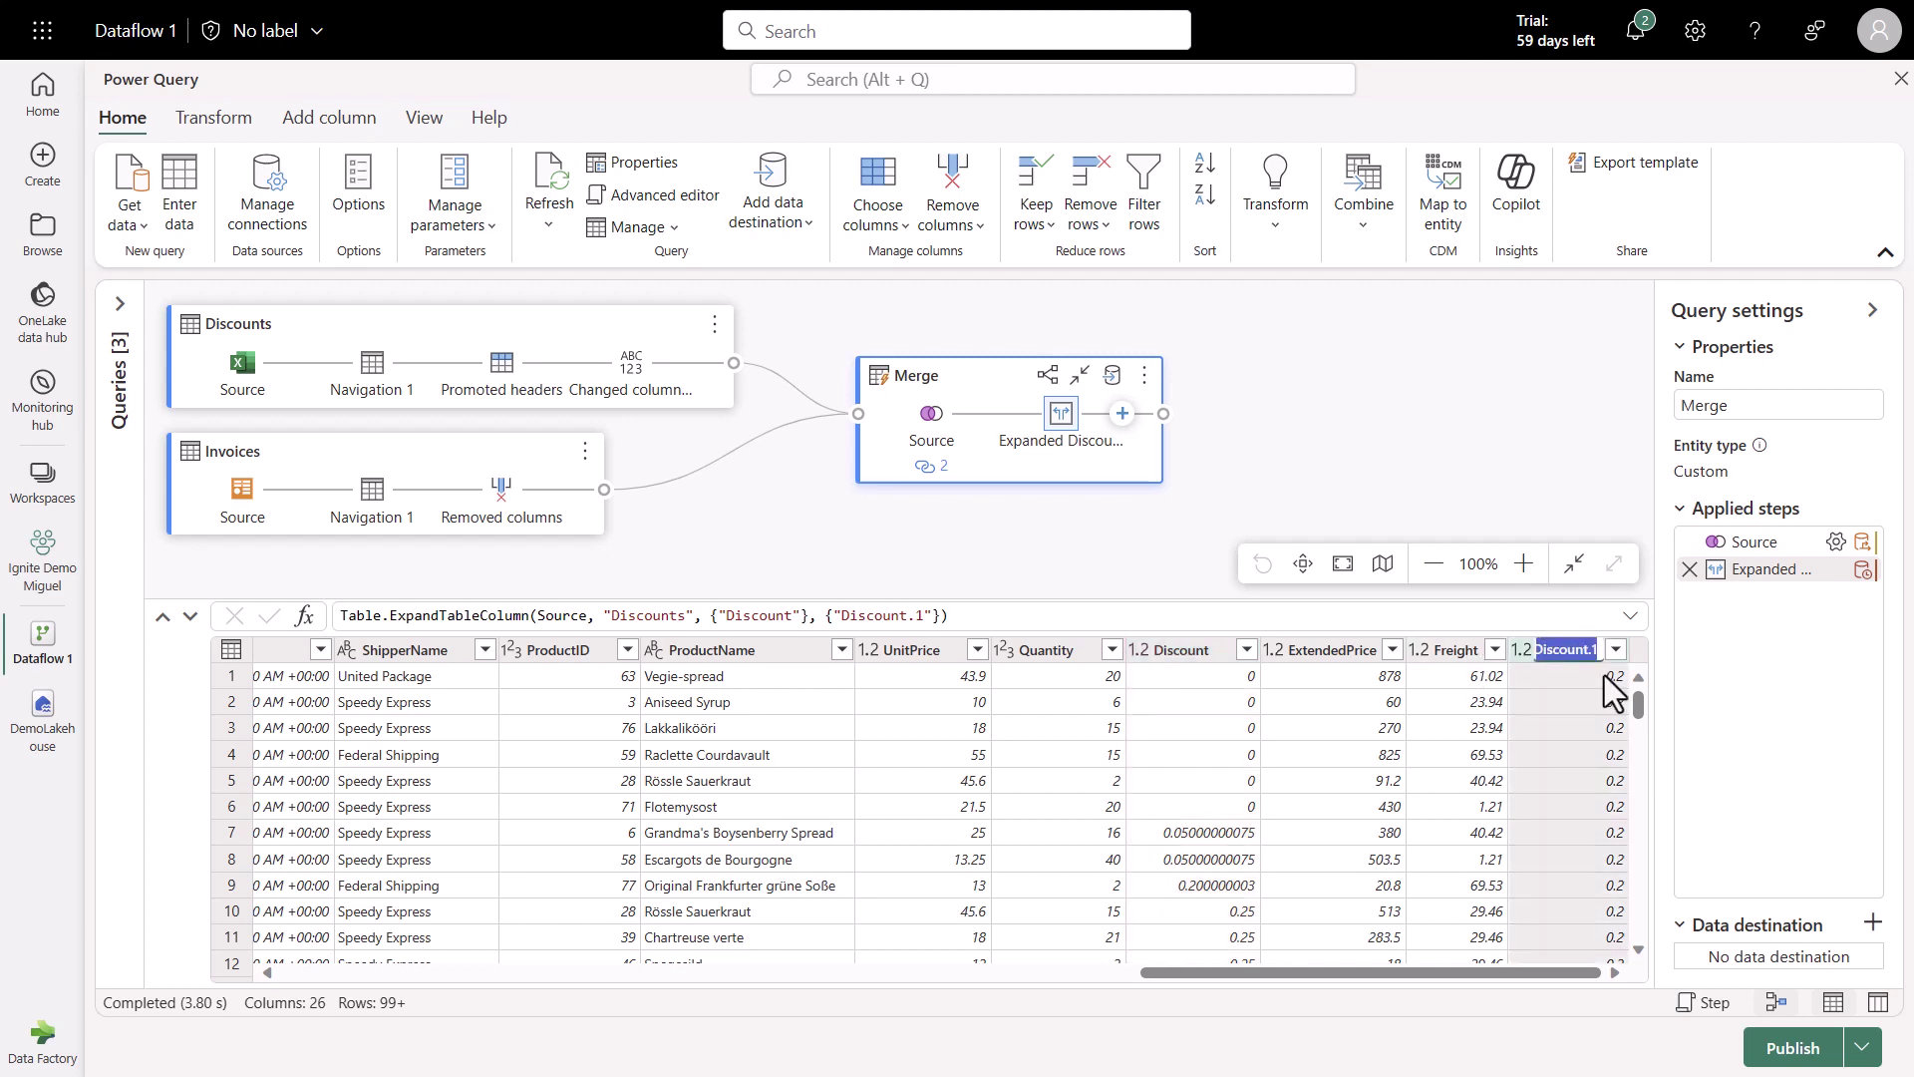
{"action": "type", "text": "D"}
{"action": "key", "text": "Return"}
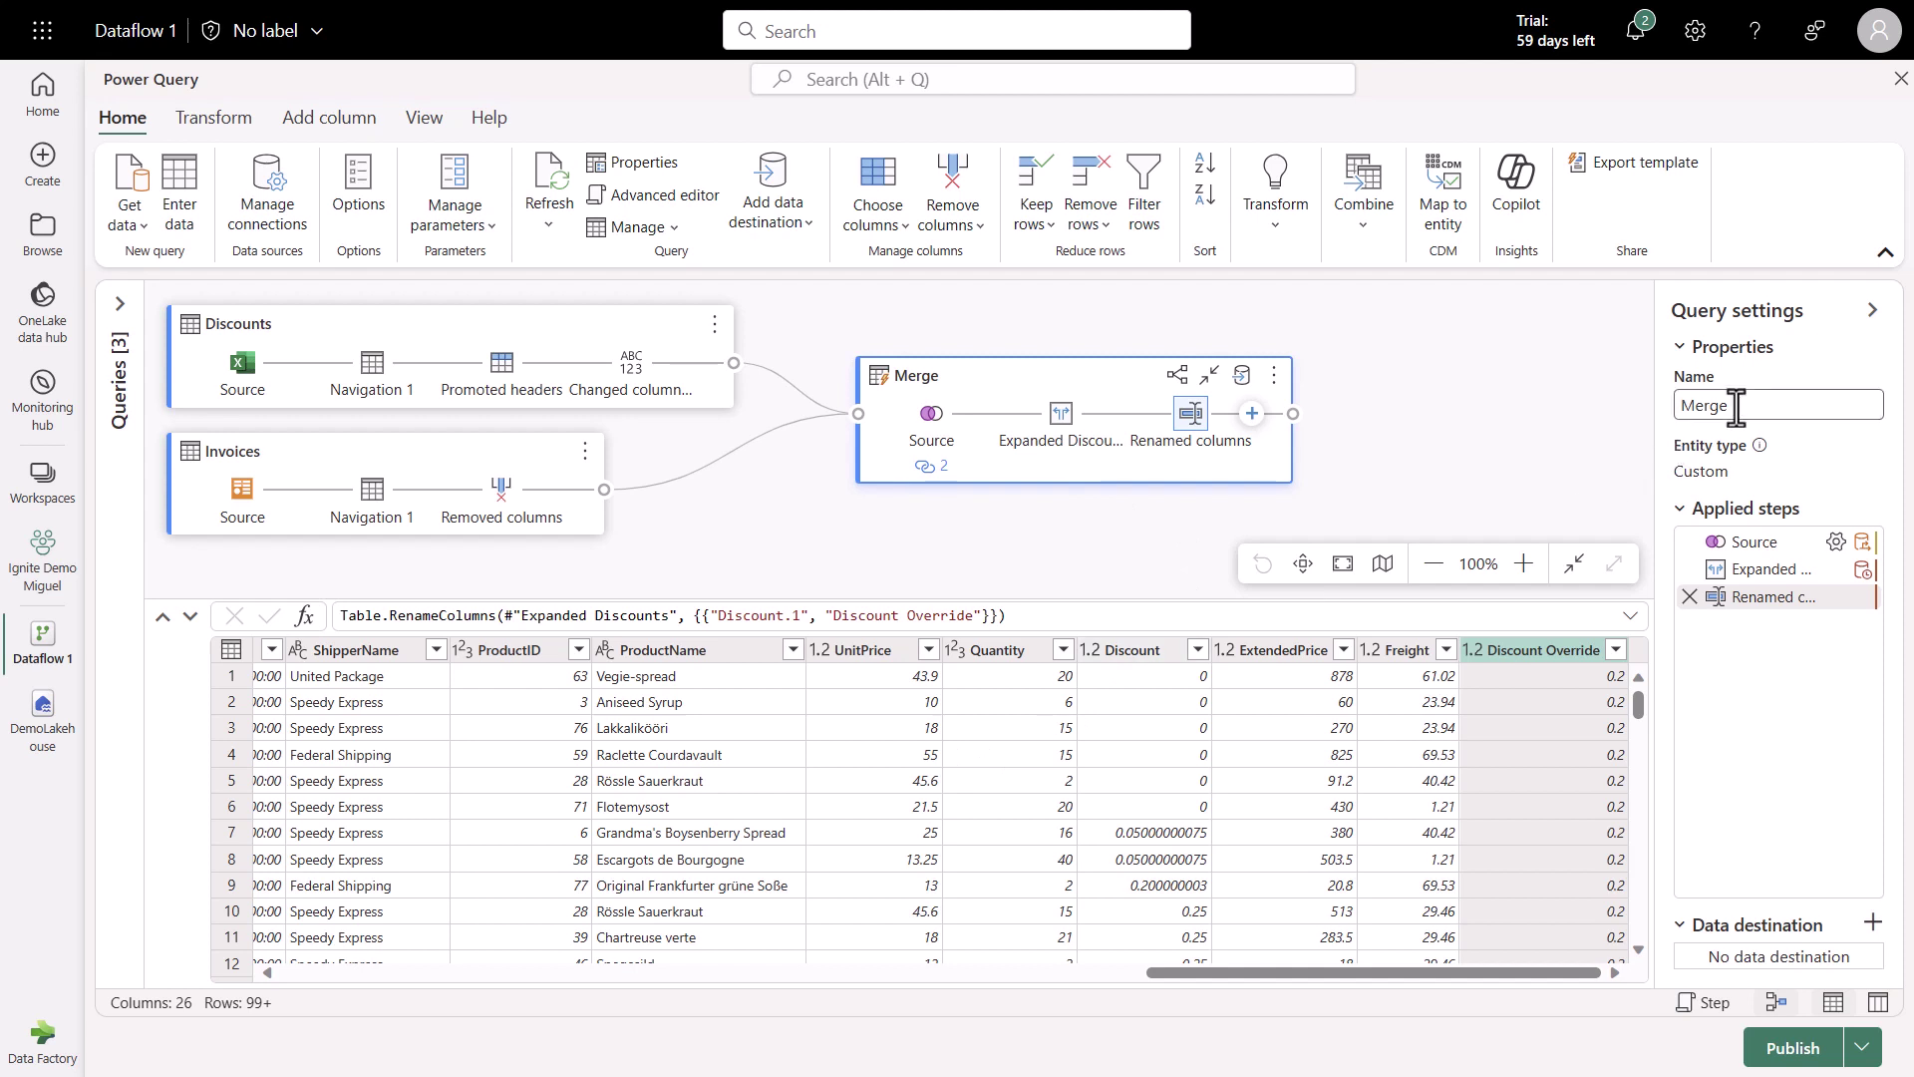
Rename the merged query from Merge to Output and bring up the data destination types.
{"action": "left_click_drag", "start_coordinate": [1736, 405], "coordinate": [1641, 391]}
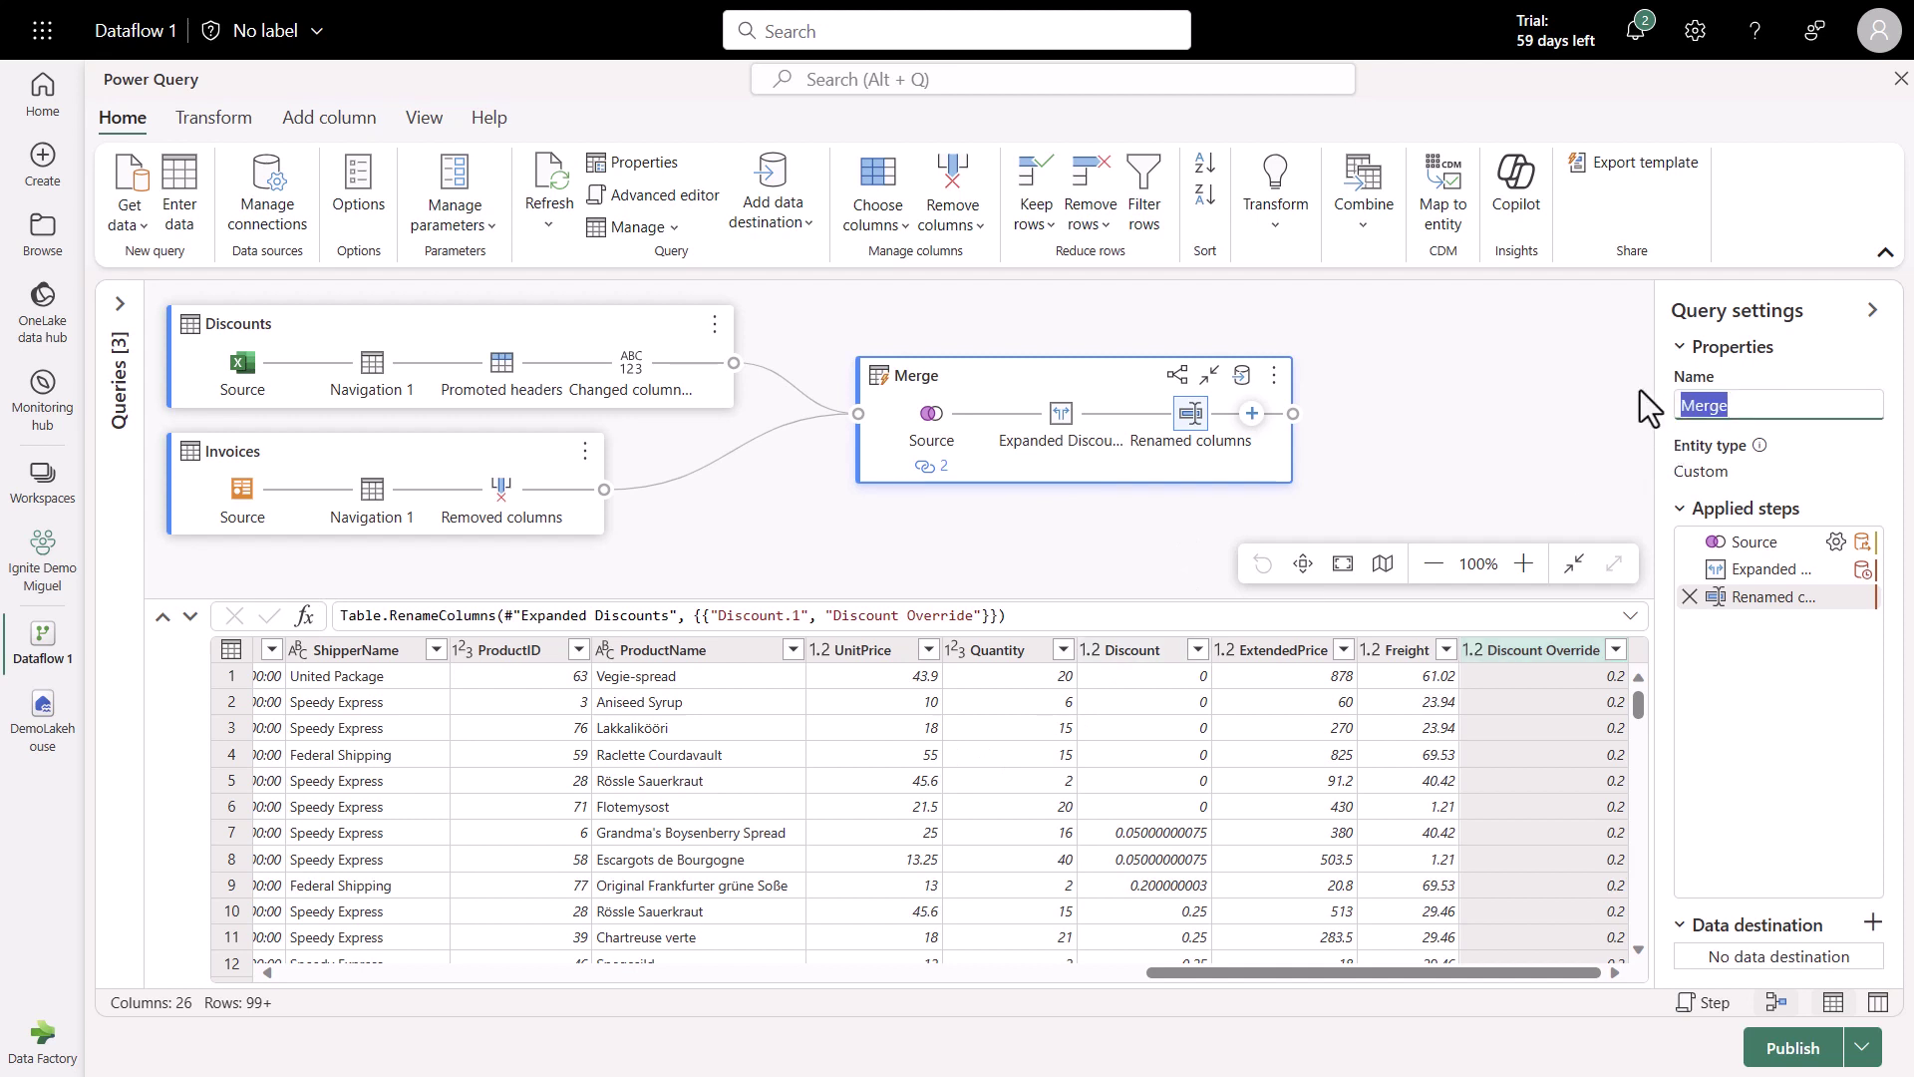
{"action": "type", "text": "Output"}
{"action": "key", "text": "Return"}
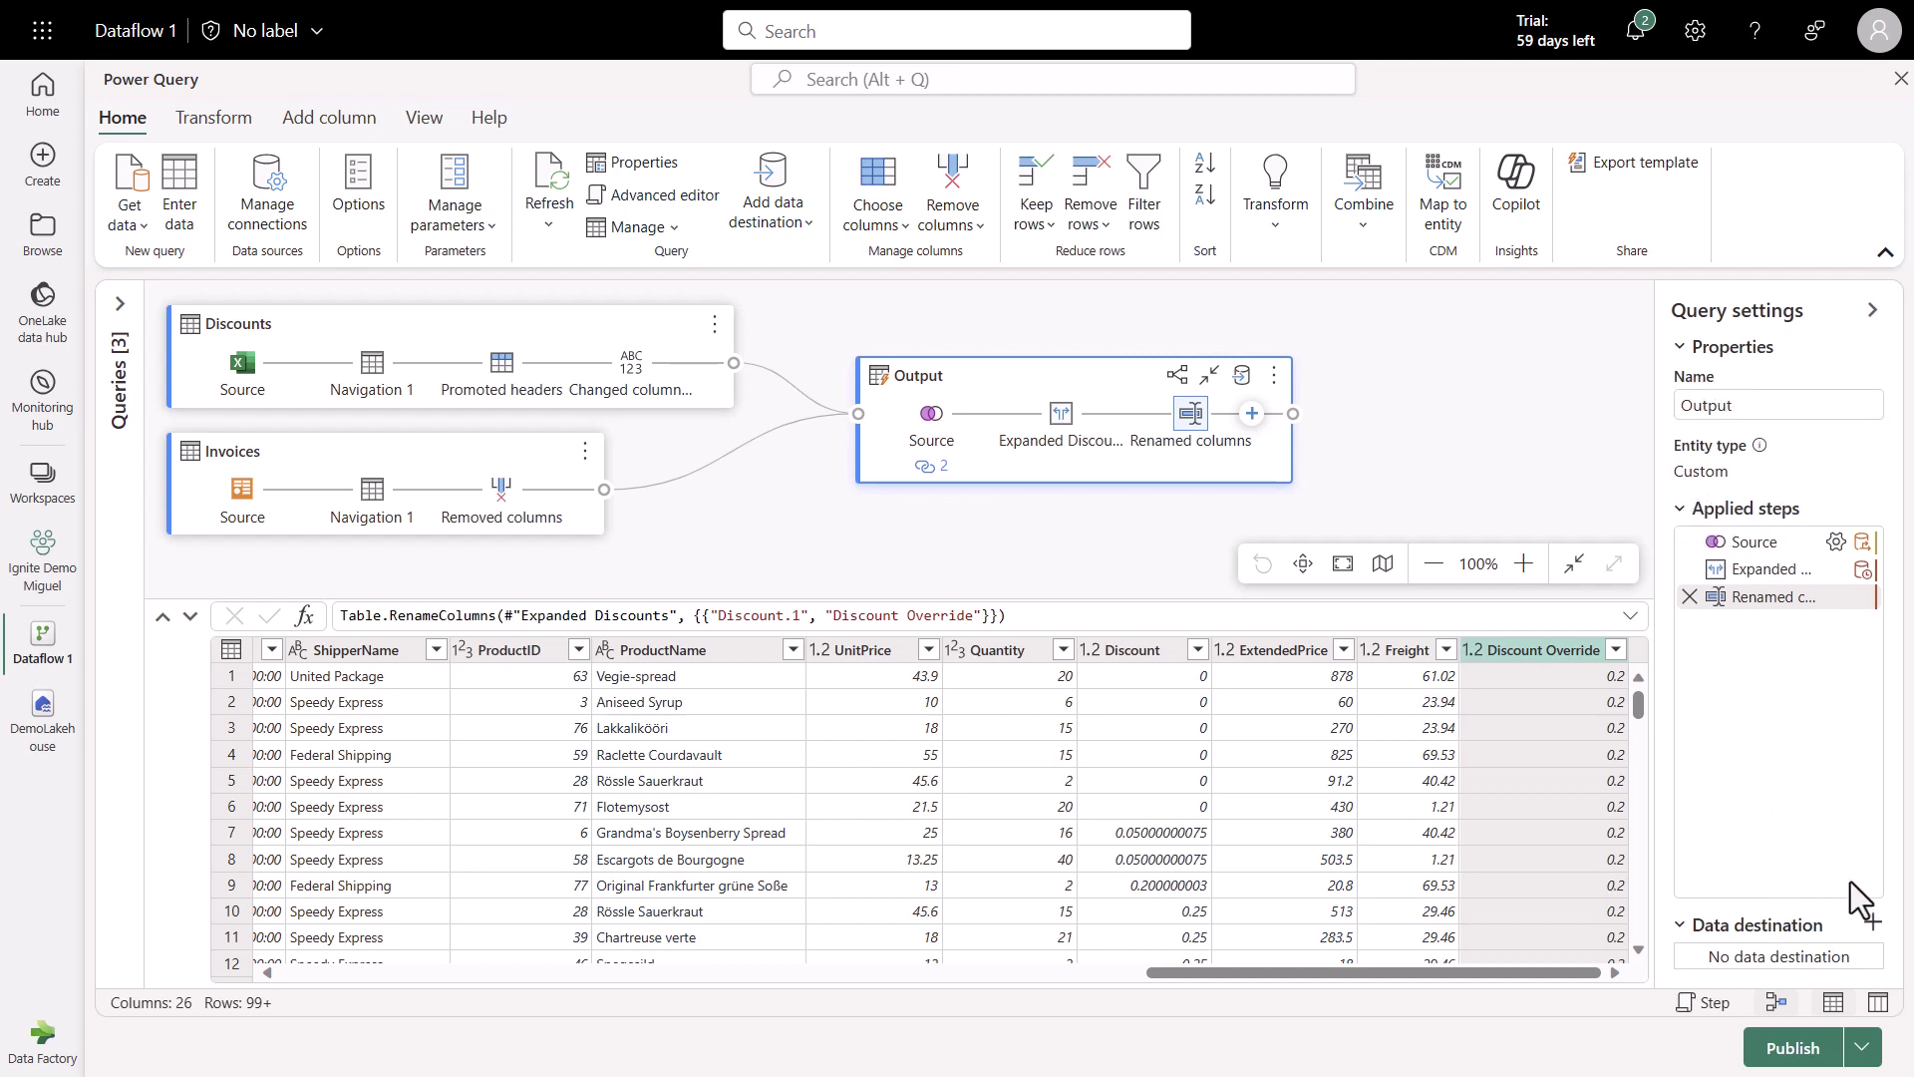
{"action": "left_click", "coordinate": [1871, 926]}
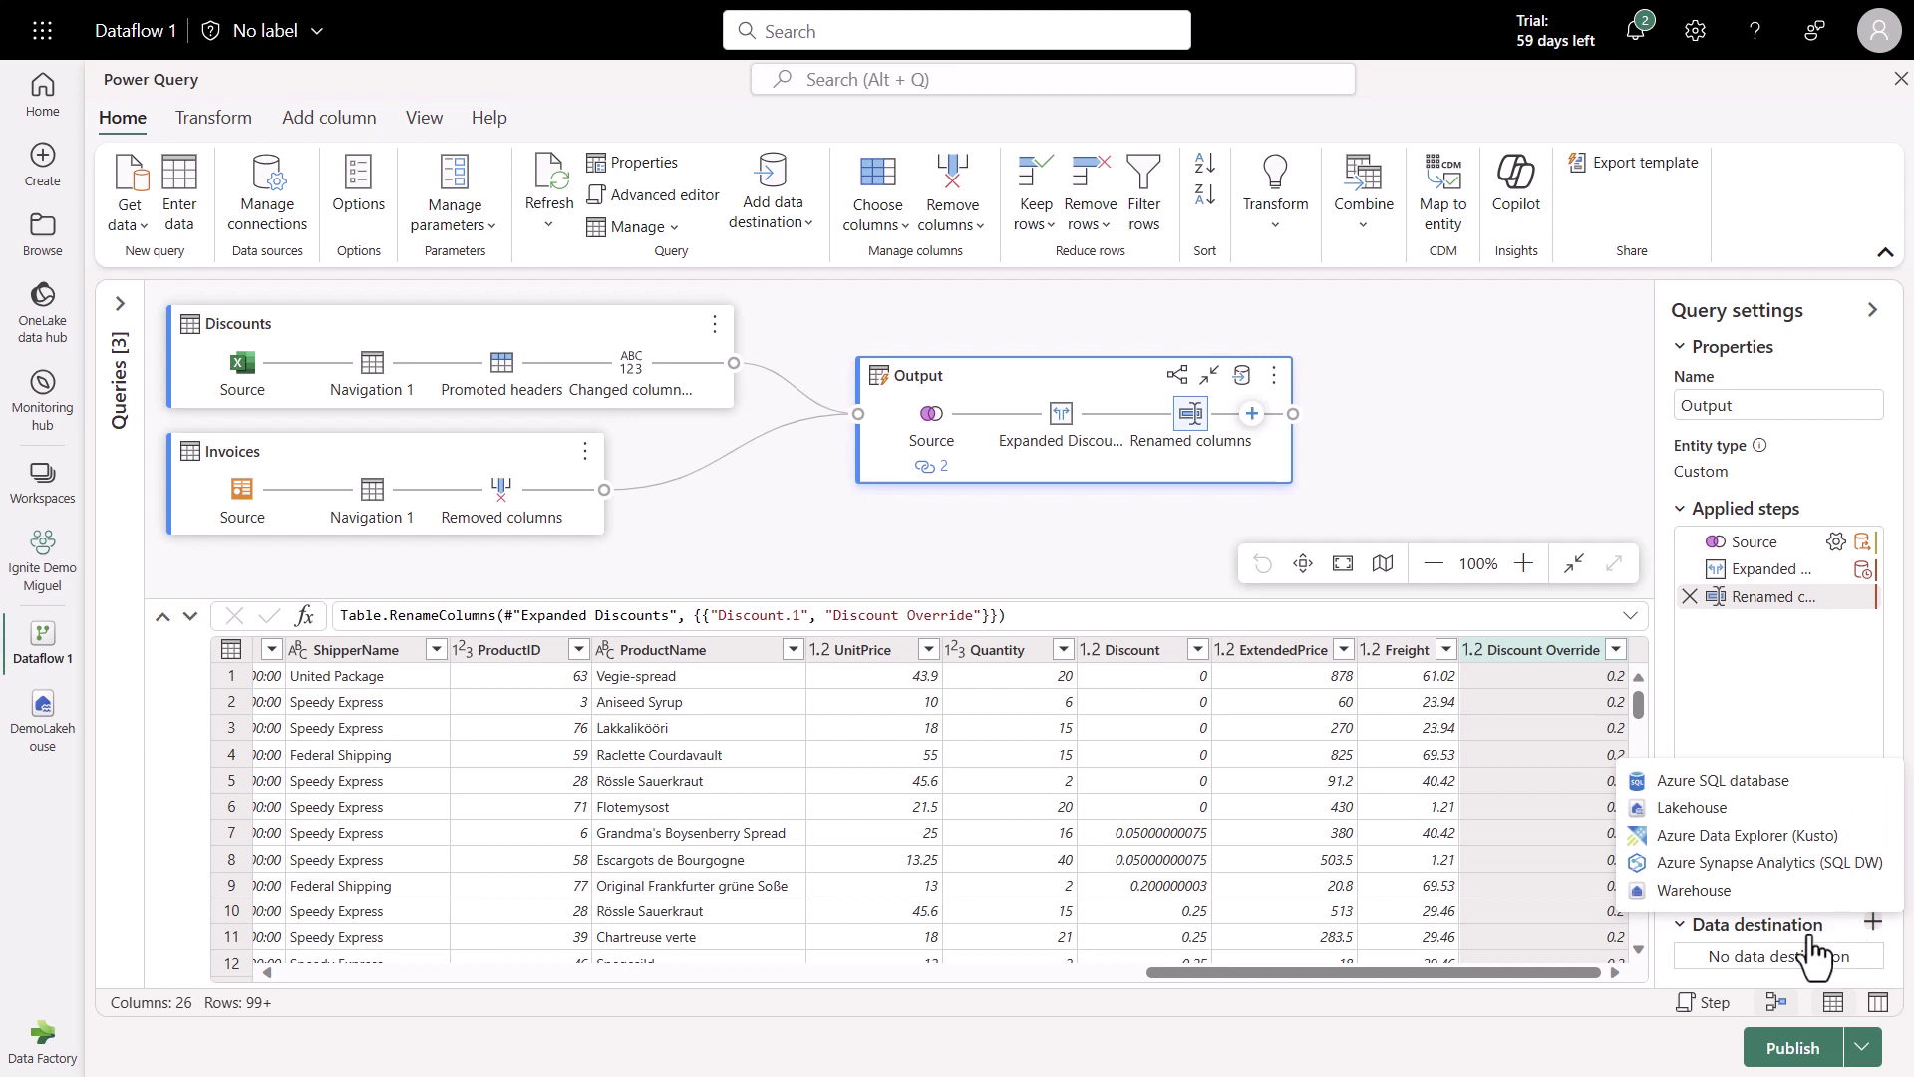
Choose Lakehouse as the data destination and search the workspaces for 'Ignite'.
{"action": "left_click", "coordinate": [1695, 810]}
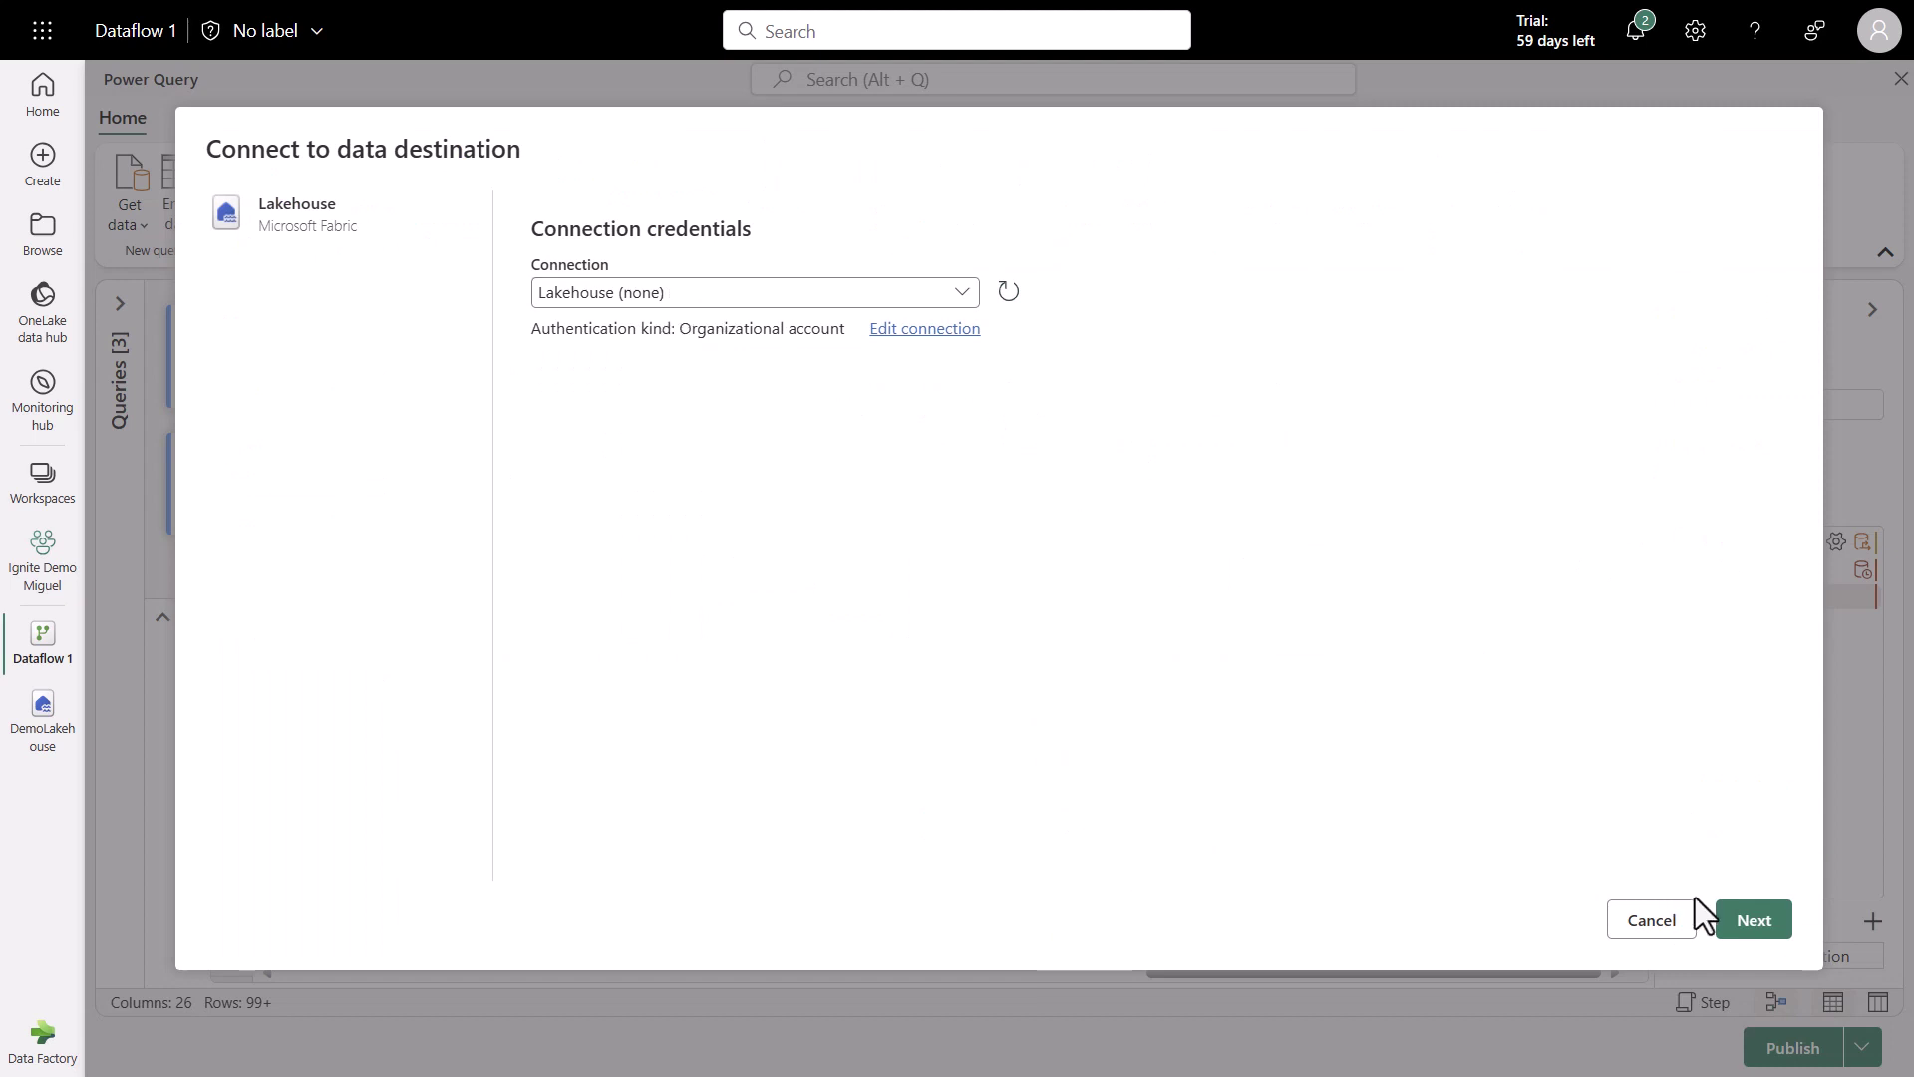
{"action": "left_click", "coordinate": [1747, 932]}
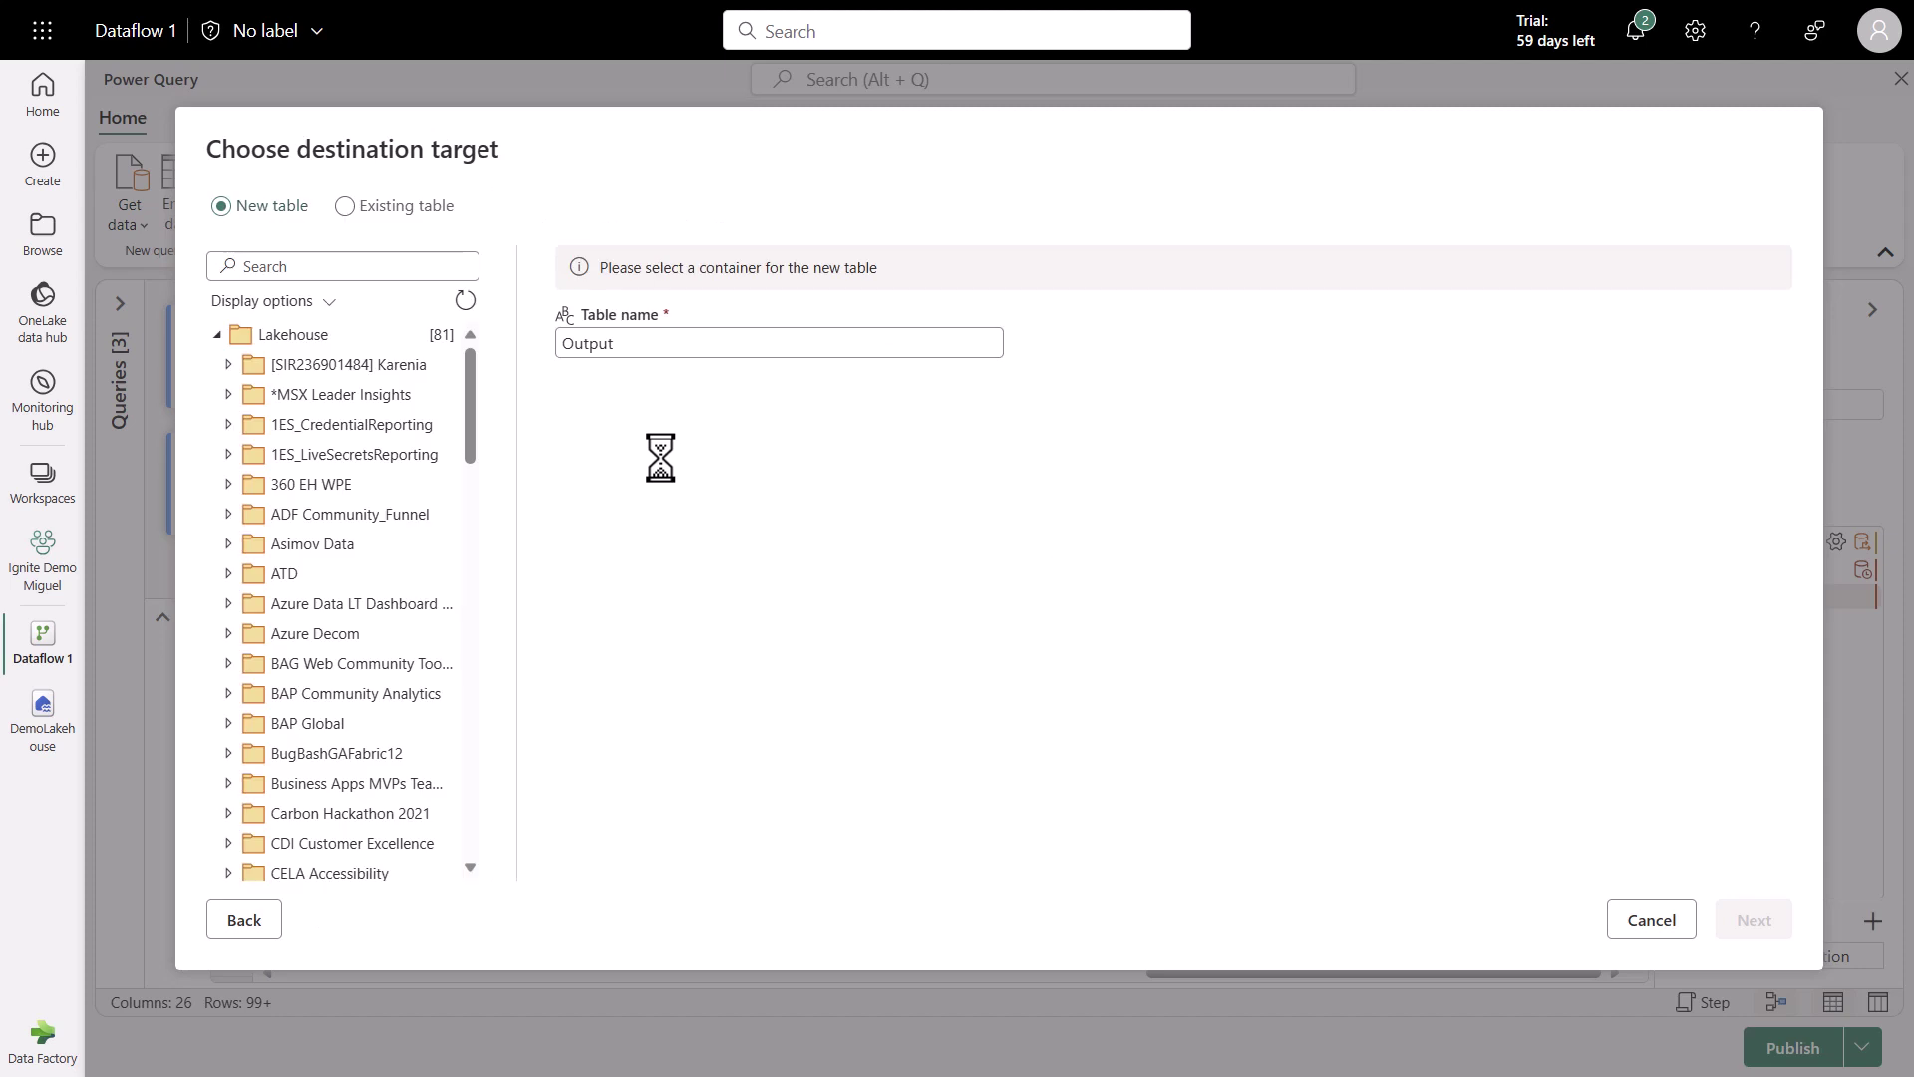
{"action": "left_click", "coordinate": [365, 267]}
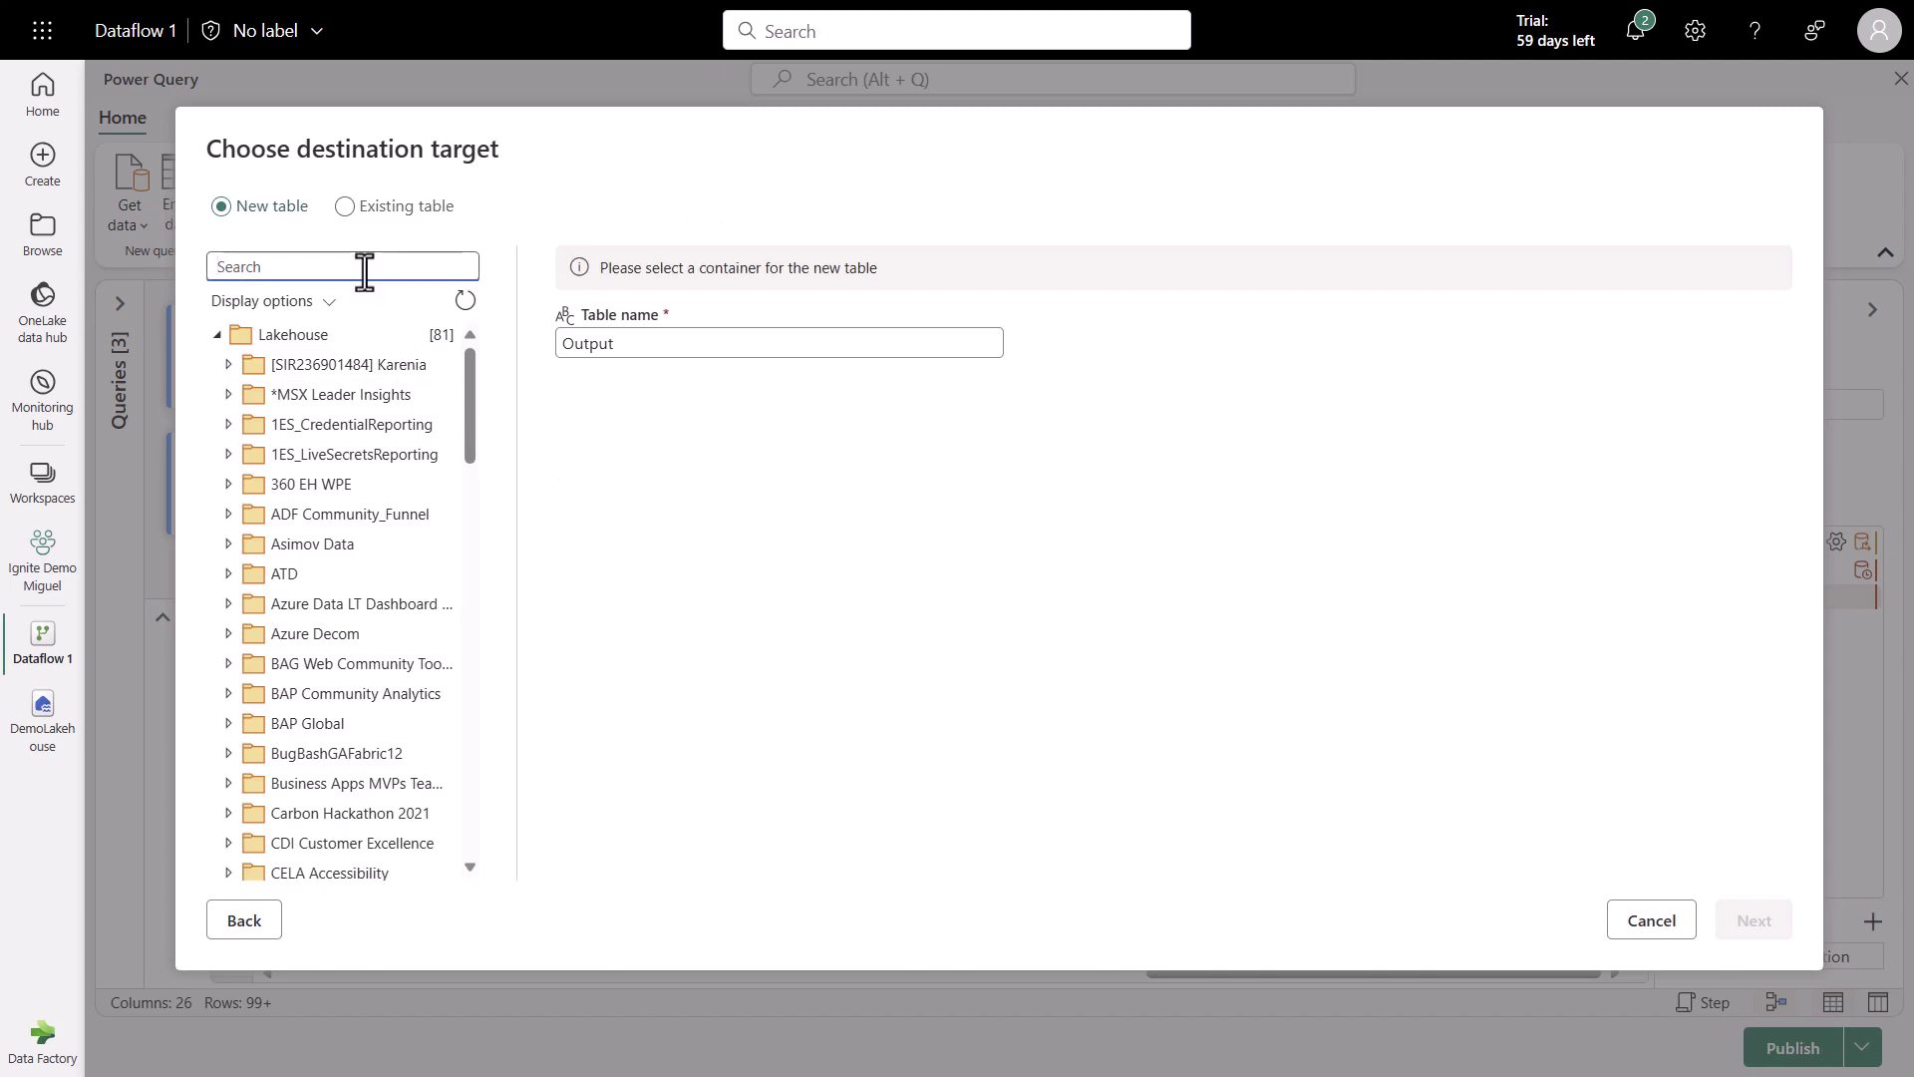
{"action": "type", "text": "D"}
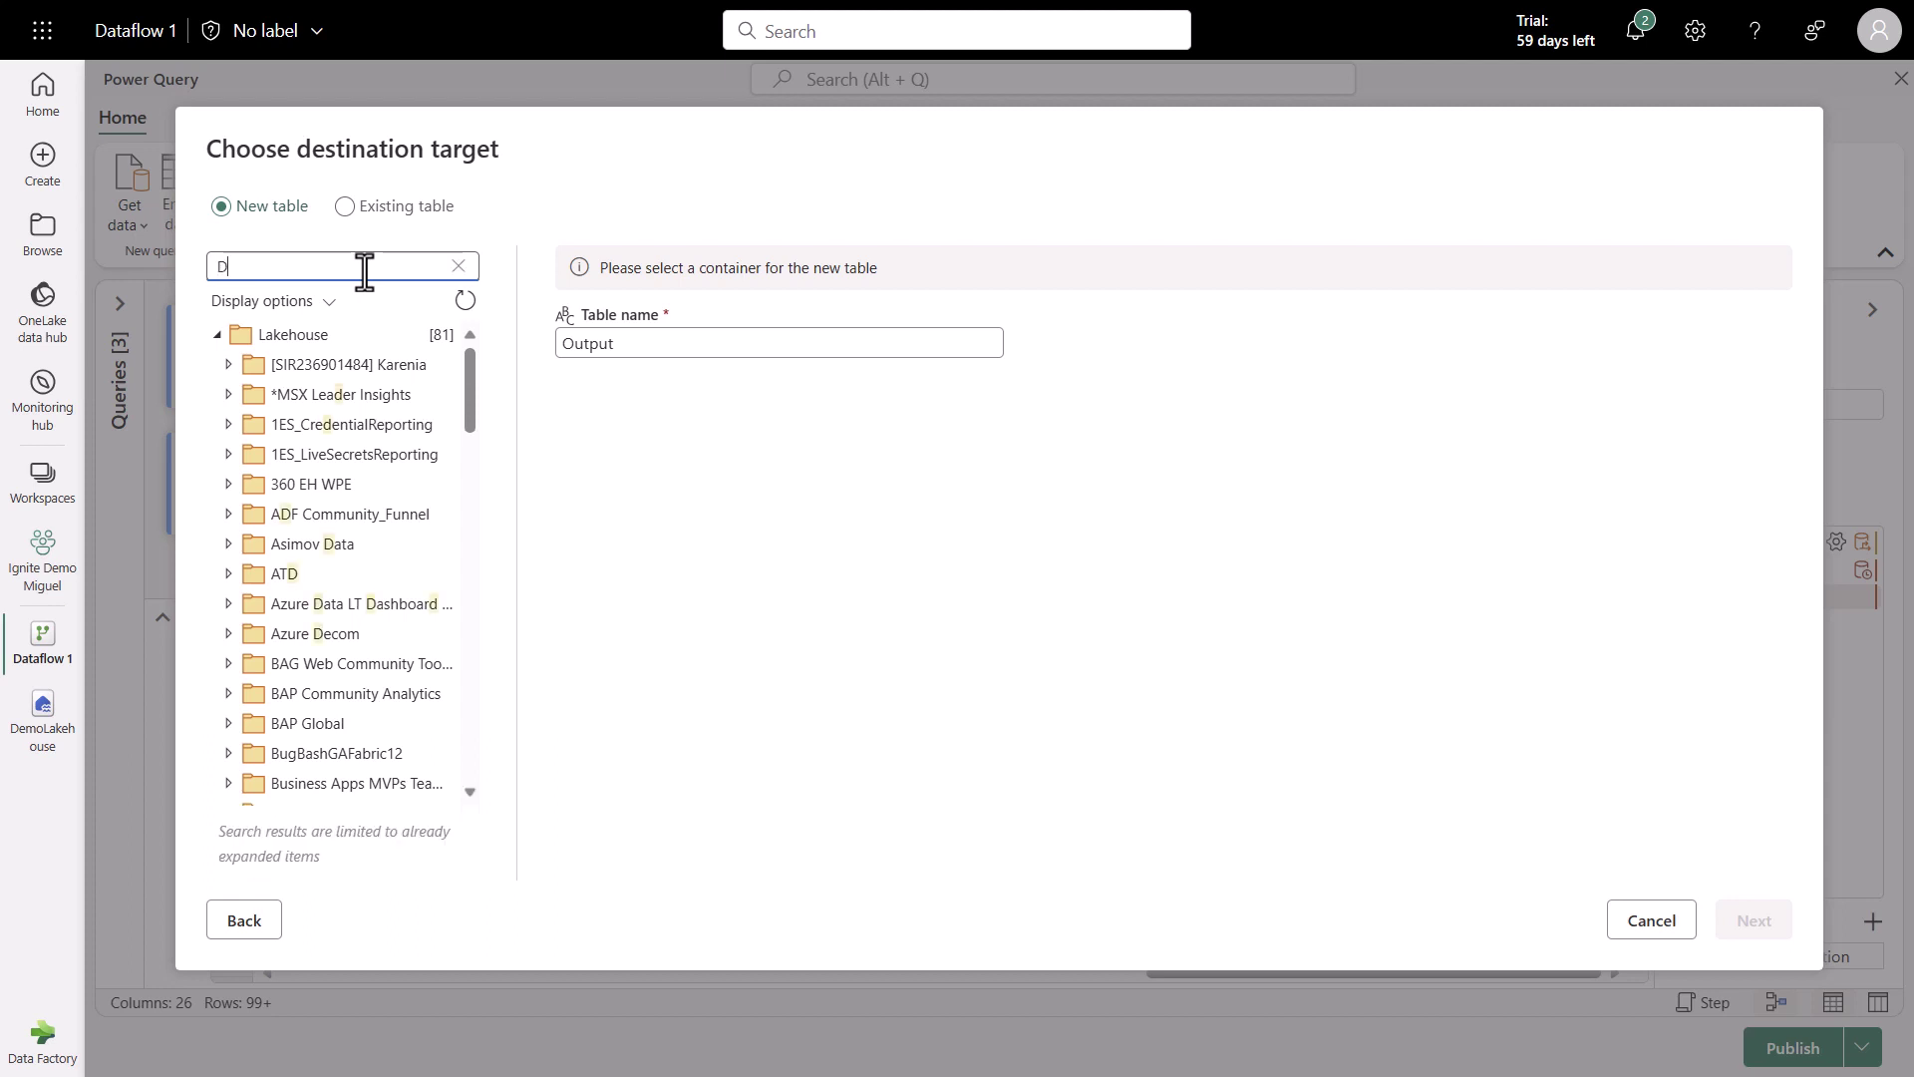
{"action": "key", "text": "BackSpace"}
{"action": "type", "text": "Ignite"}
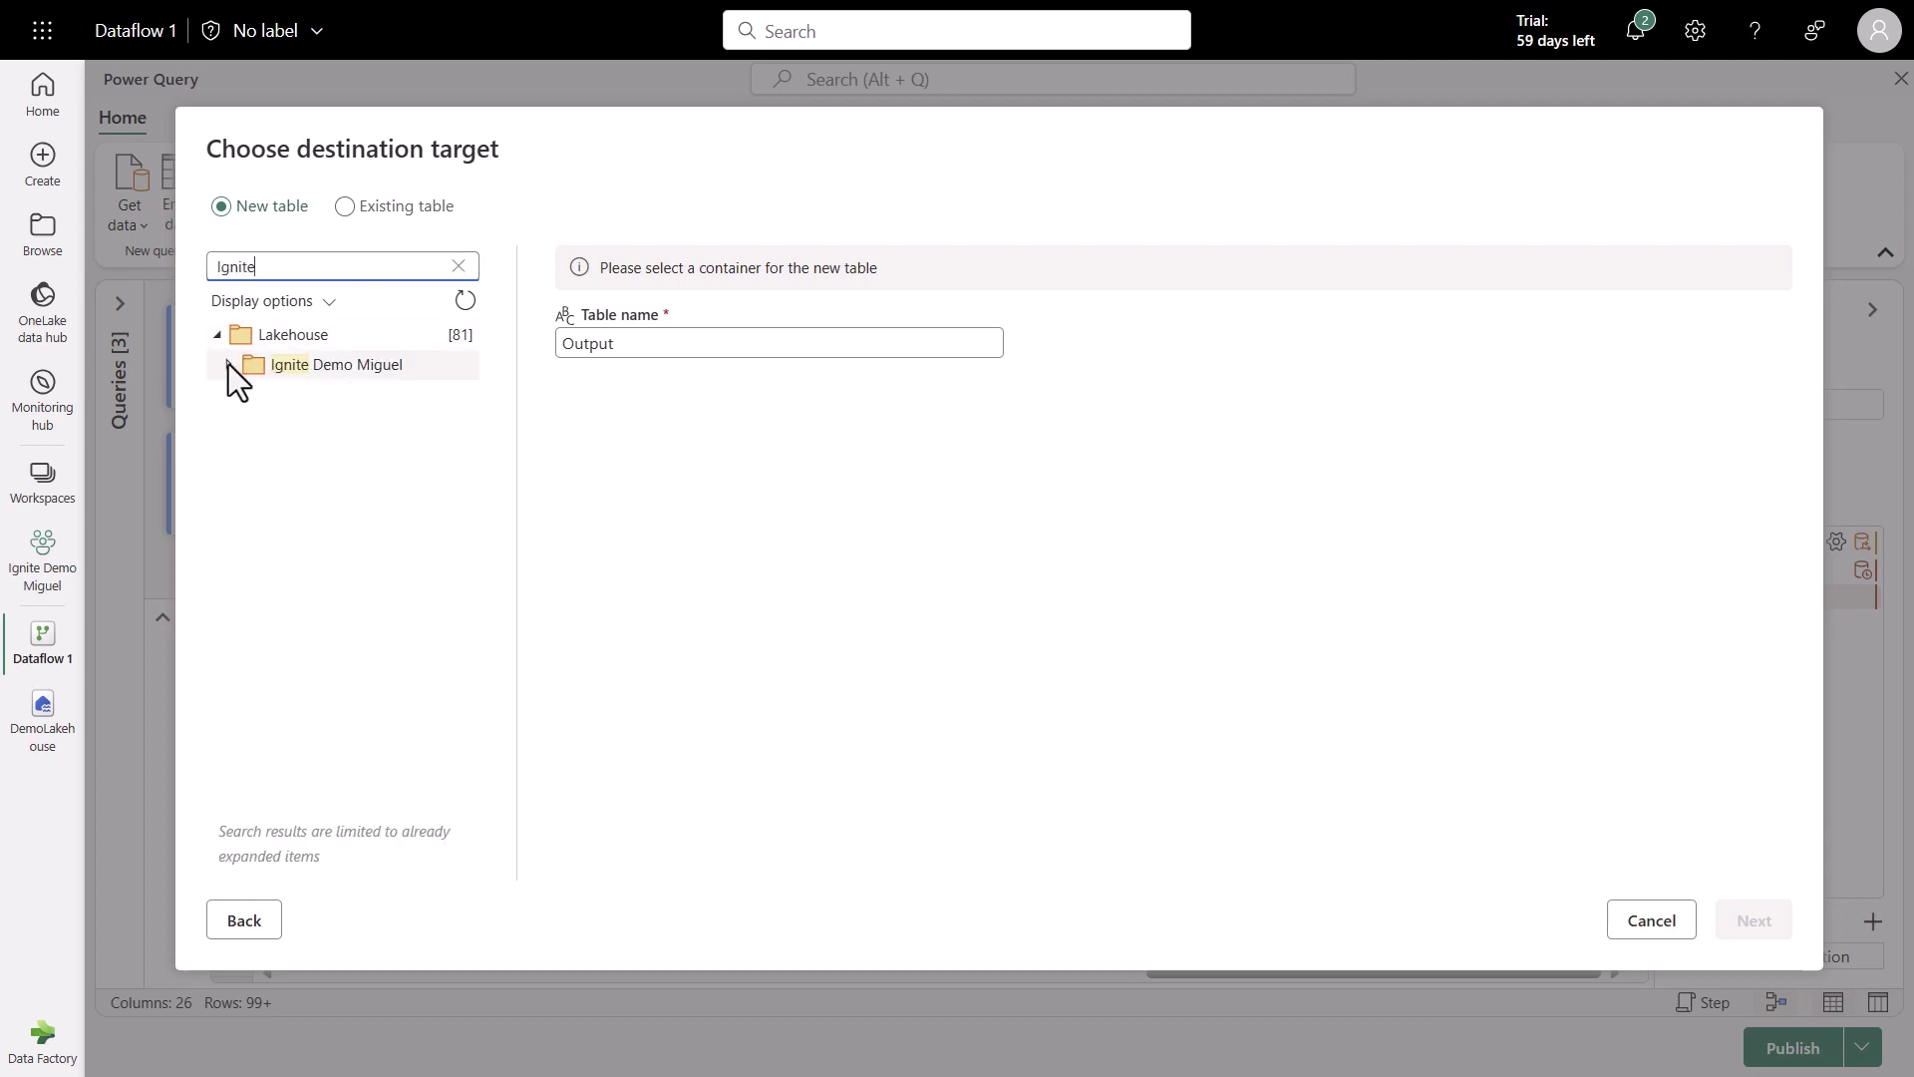
Select DemoLakehouse in the Ignite workspace and name the new table InvoiceDiscounts.
{"action": "left_click", "coordinate": [230, 363]}
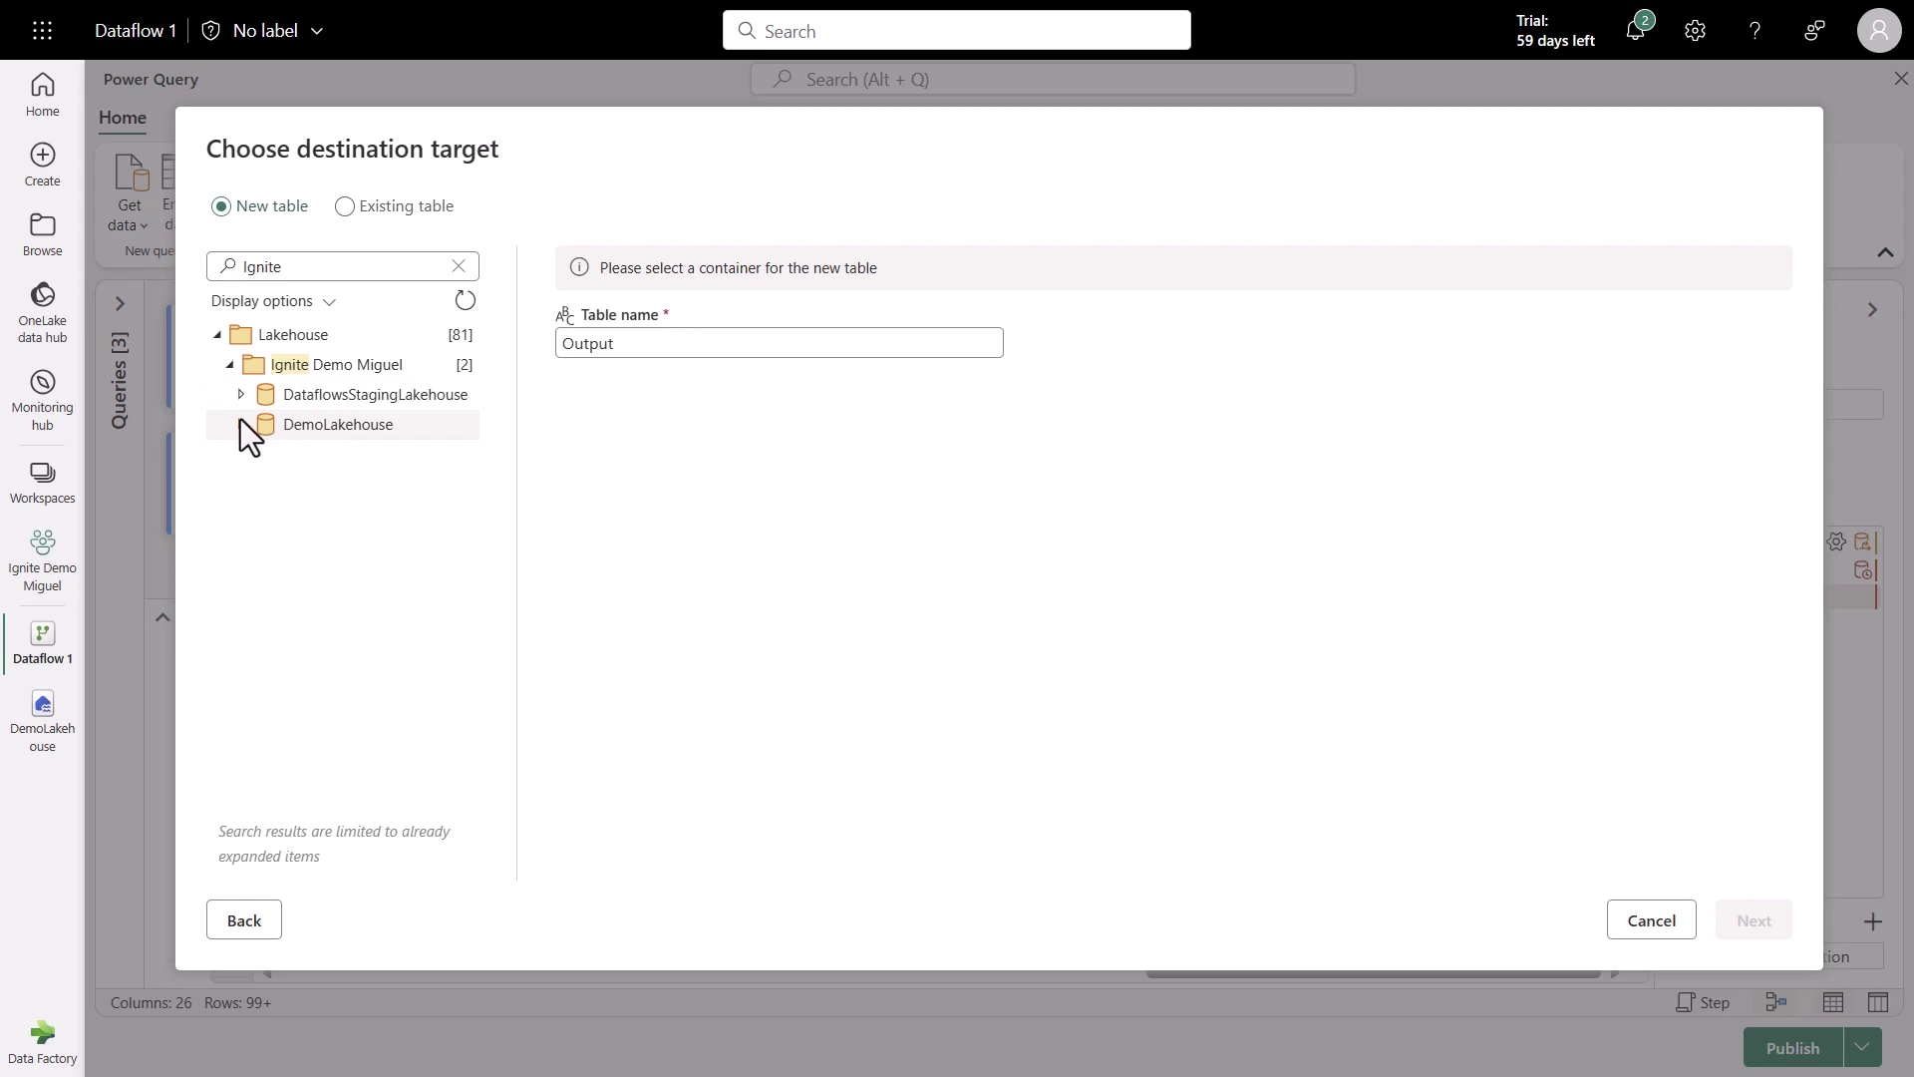
{"action": "left_click", "coordinate": [285, 424]}
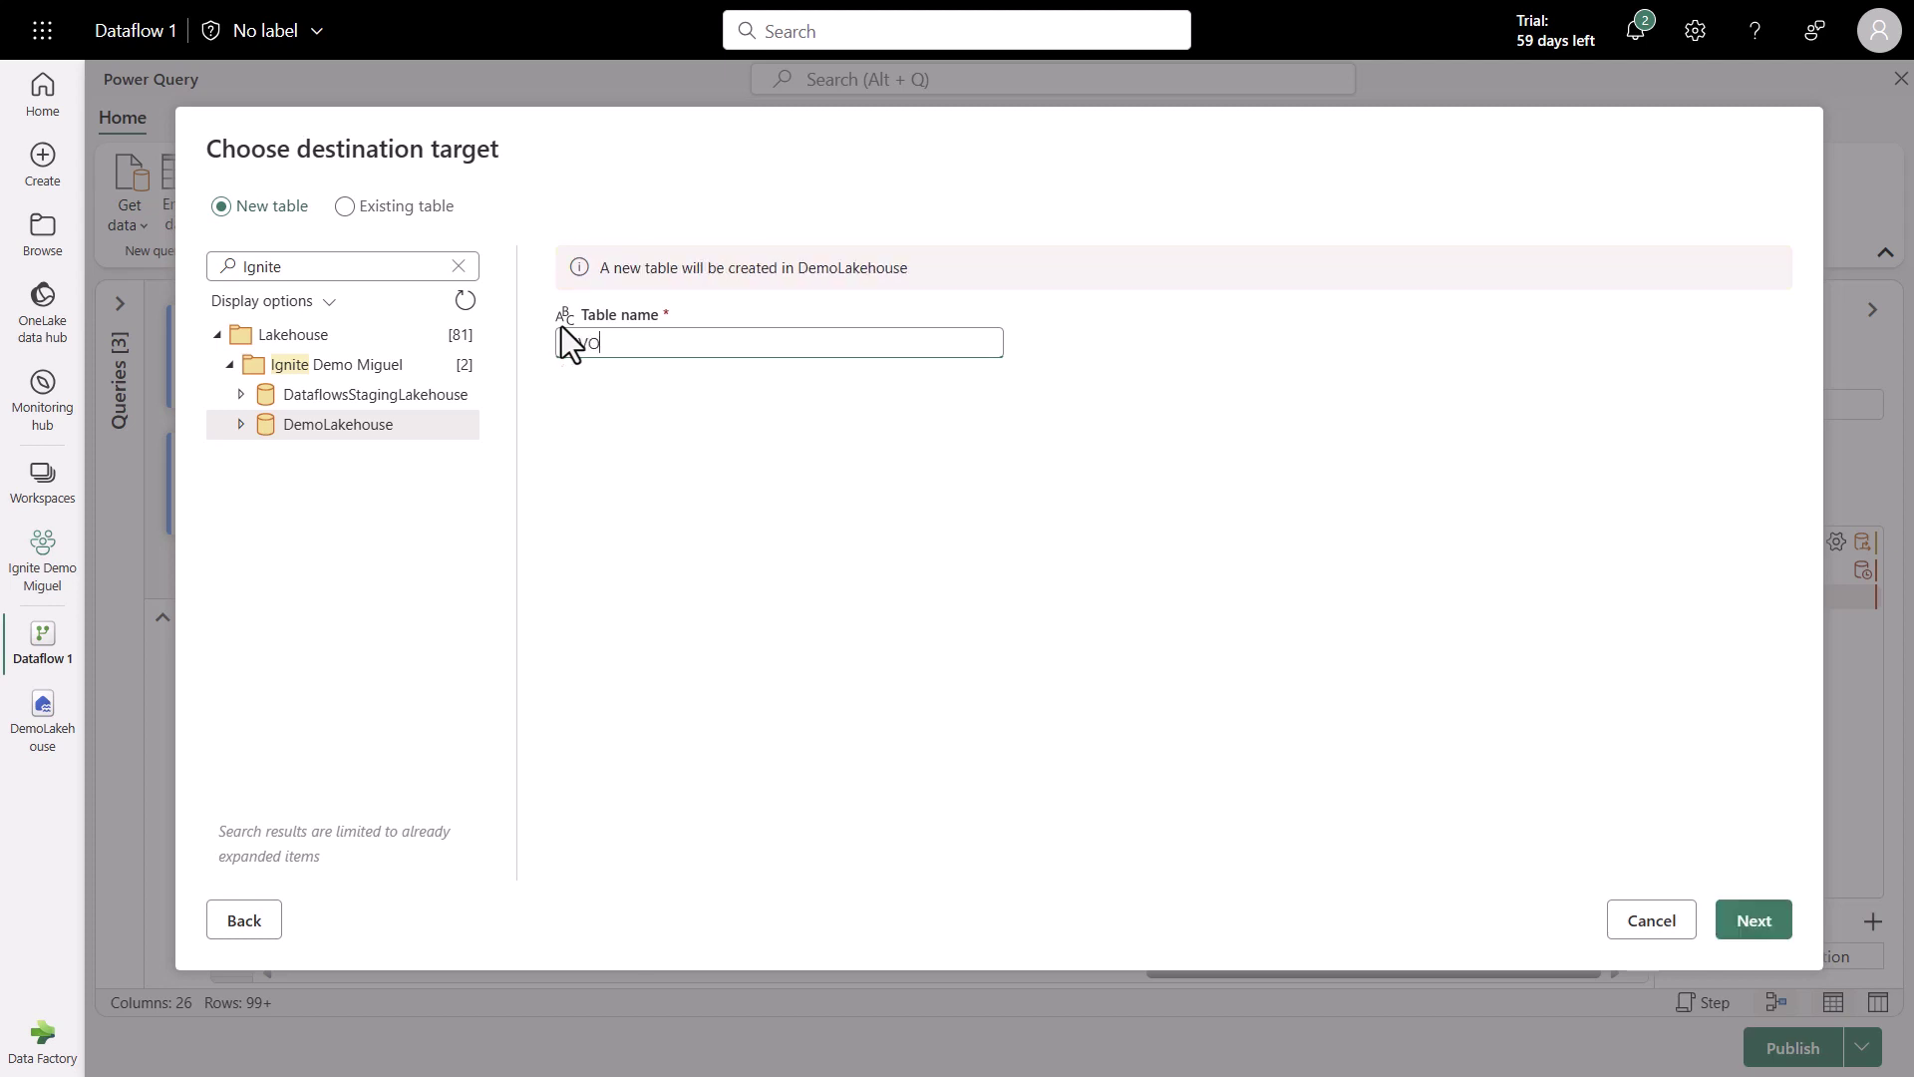
{"action": "key", "text": "BackSpace"}
{"action": "key", "text": "BackSpace"}
{"action": "key", "text": "BackSpace"}
{"action": "key", "text": "BackSpace"}
{"action": "type", "text": "InvoiceDiscounts"}
In column mapping, set the OrderDate and ShippedDate source types to Date/Time.
{"action": "left_click", "coordinate": [1757, 920]}
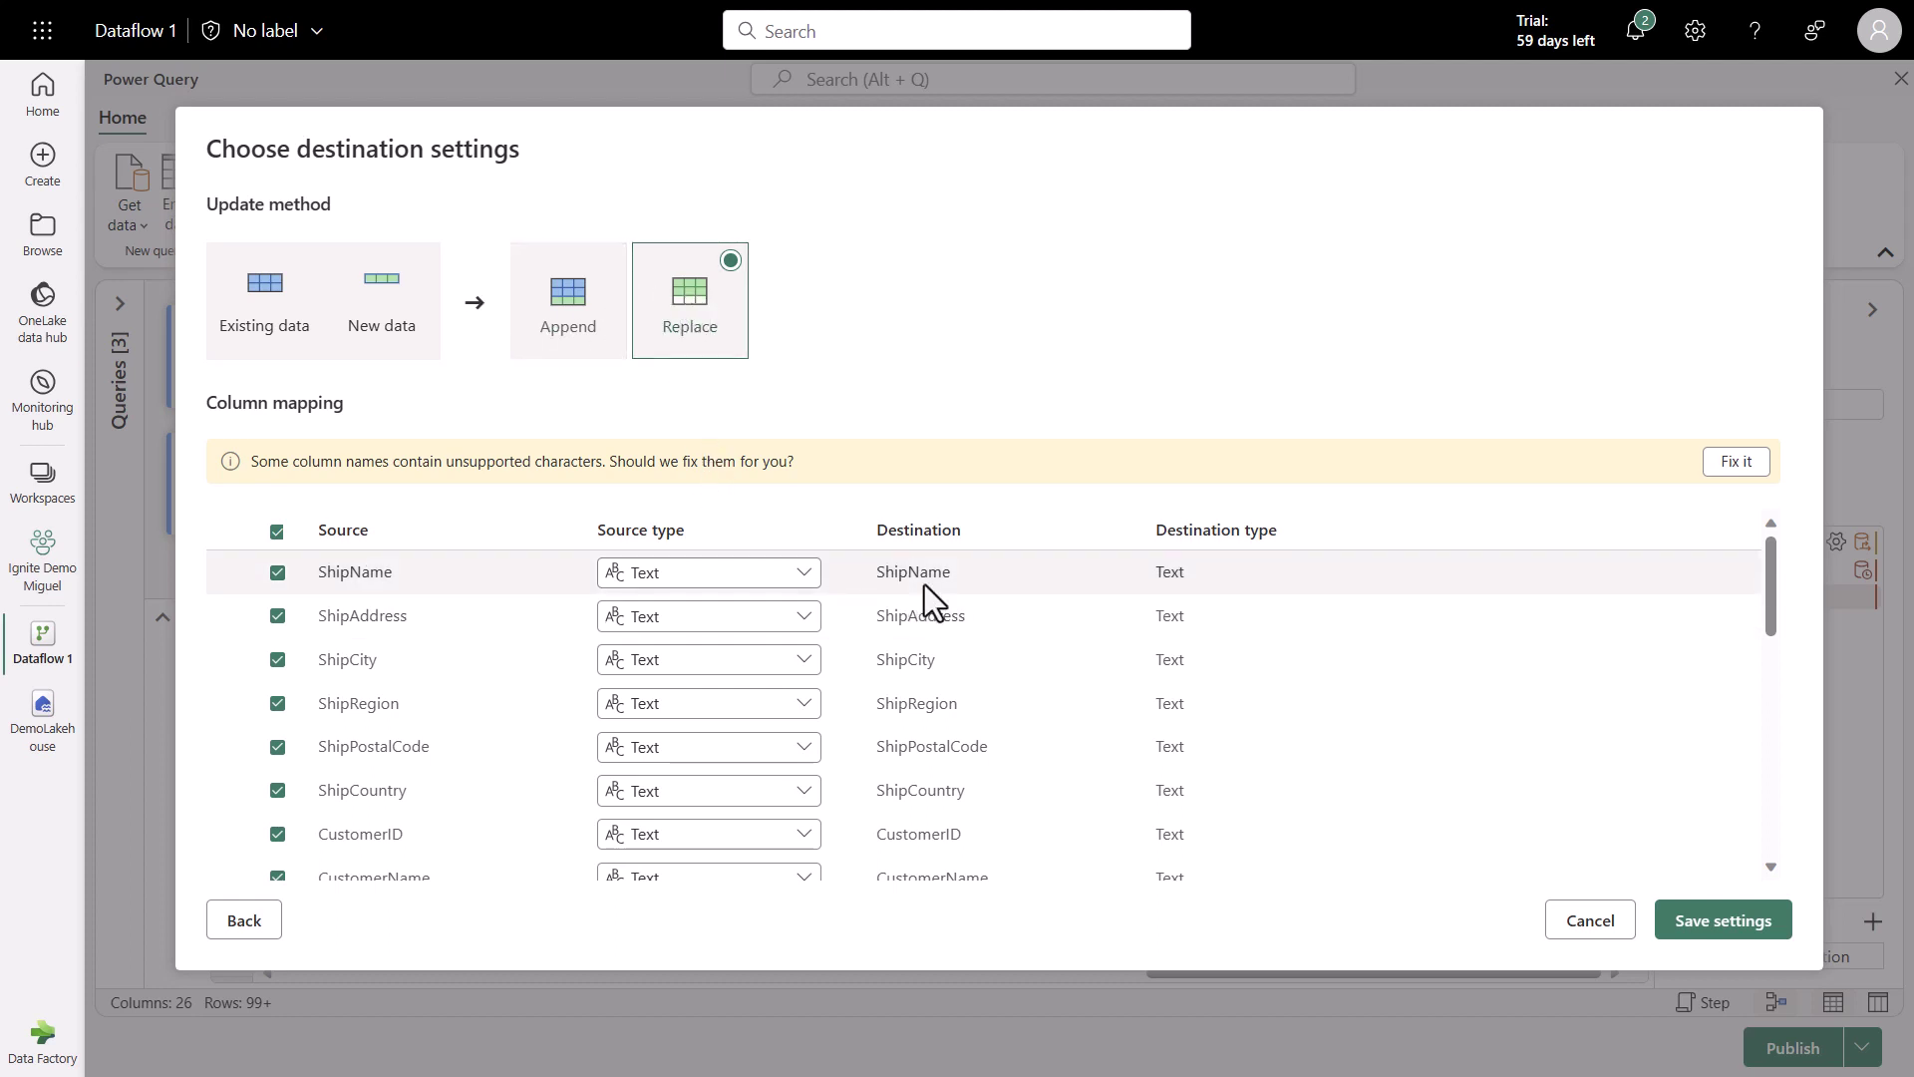
{"action": "scroll", "coordinate": [925, 584], "scroll_direction": "down", "scroll_amount": 3}
{"action": "scroll", "coordinate": [924, 583], "scroll_direction": "down", "scroll_amount": 2}
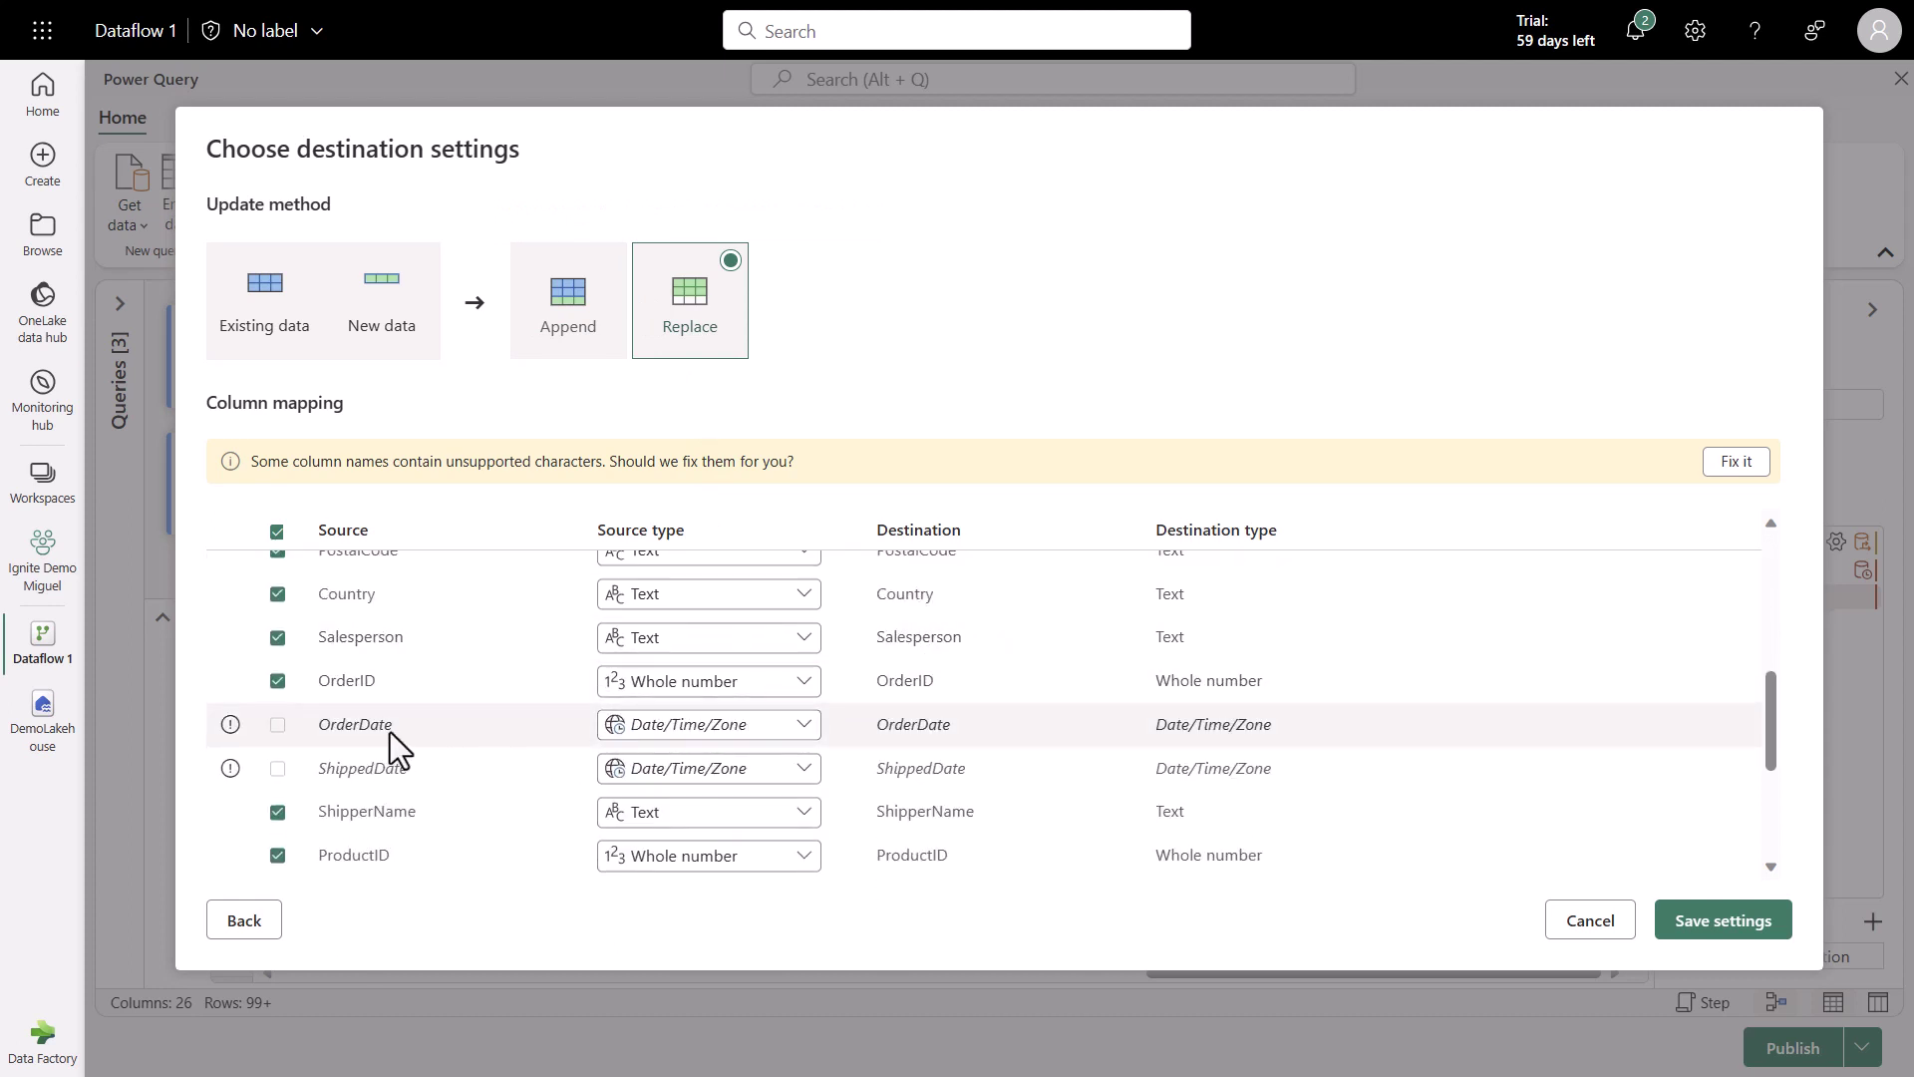
{"action": "scroll", "coordinate": [391, 732], "scroll_direction": "down", "scroll_amount": 1}
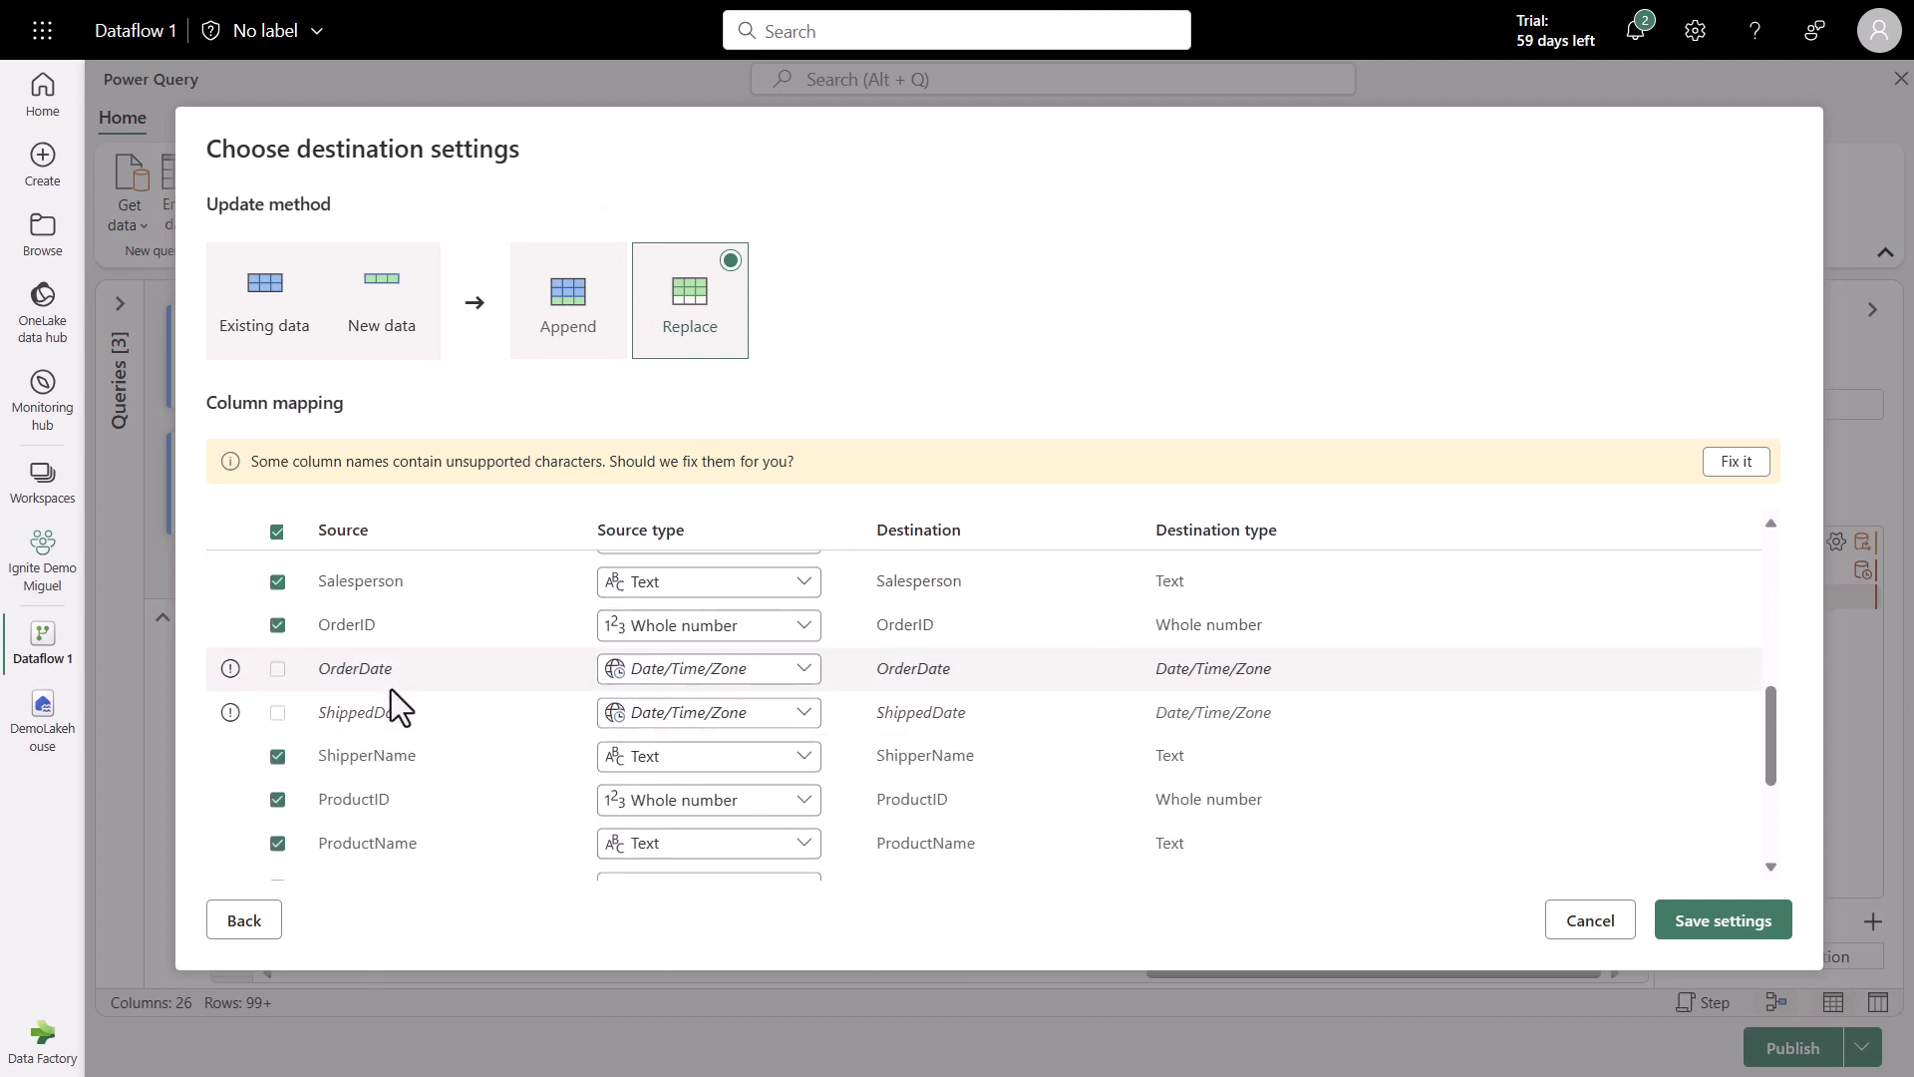
{"action": "left_click", "coordinate": [686, 678]}
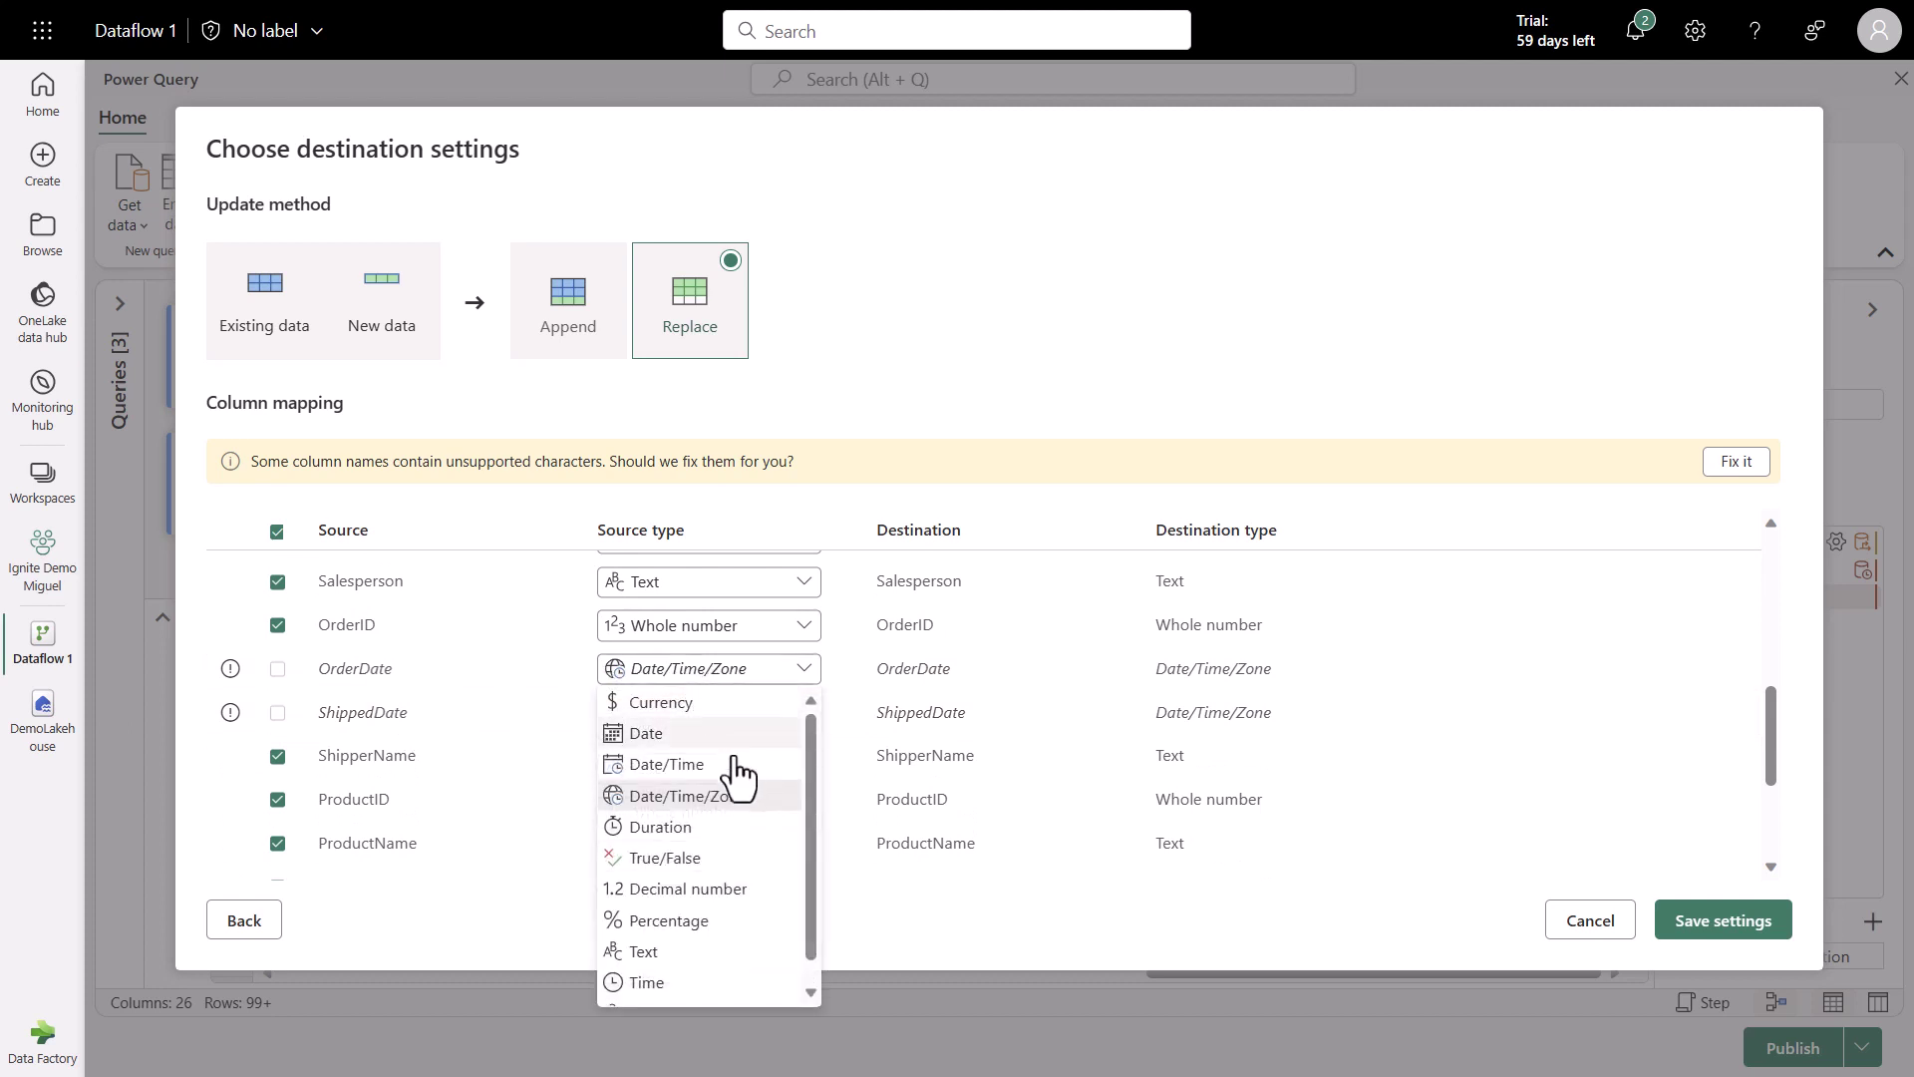
{"action": "left_click", "coordinate": [736, 764]}
{"action": "left_click", "coordinate": [701, 714]}
{"action": "left_click", "coordinate": [710, 797]}
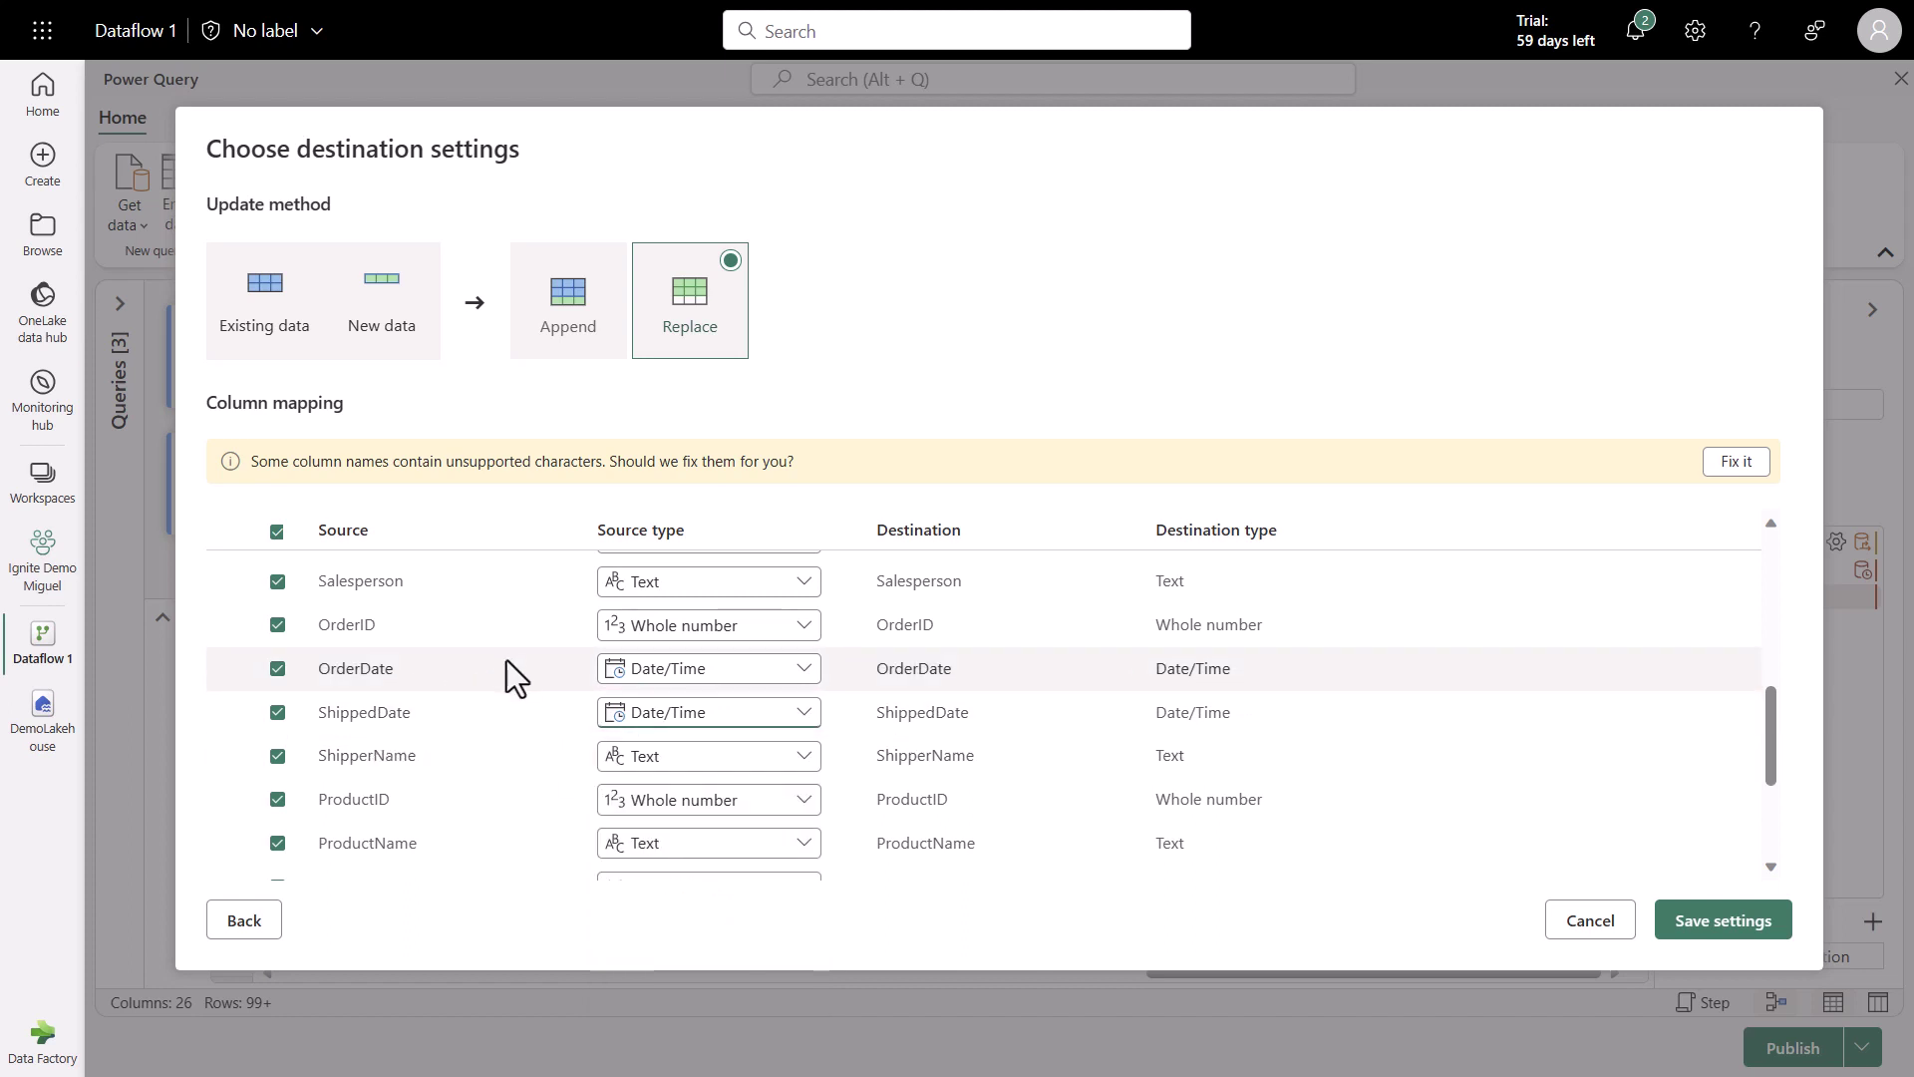
Fix the unsupported column name so Discount Override maps to Discount_Override, and save the settings.
{"action": "scroll", "coordinate": [1017, 660], "scroll_direction": "down", "scroll_amount": 3}
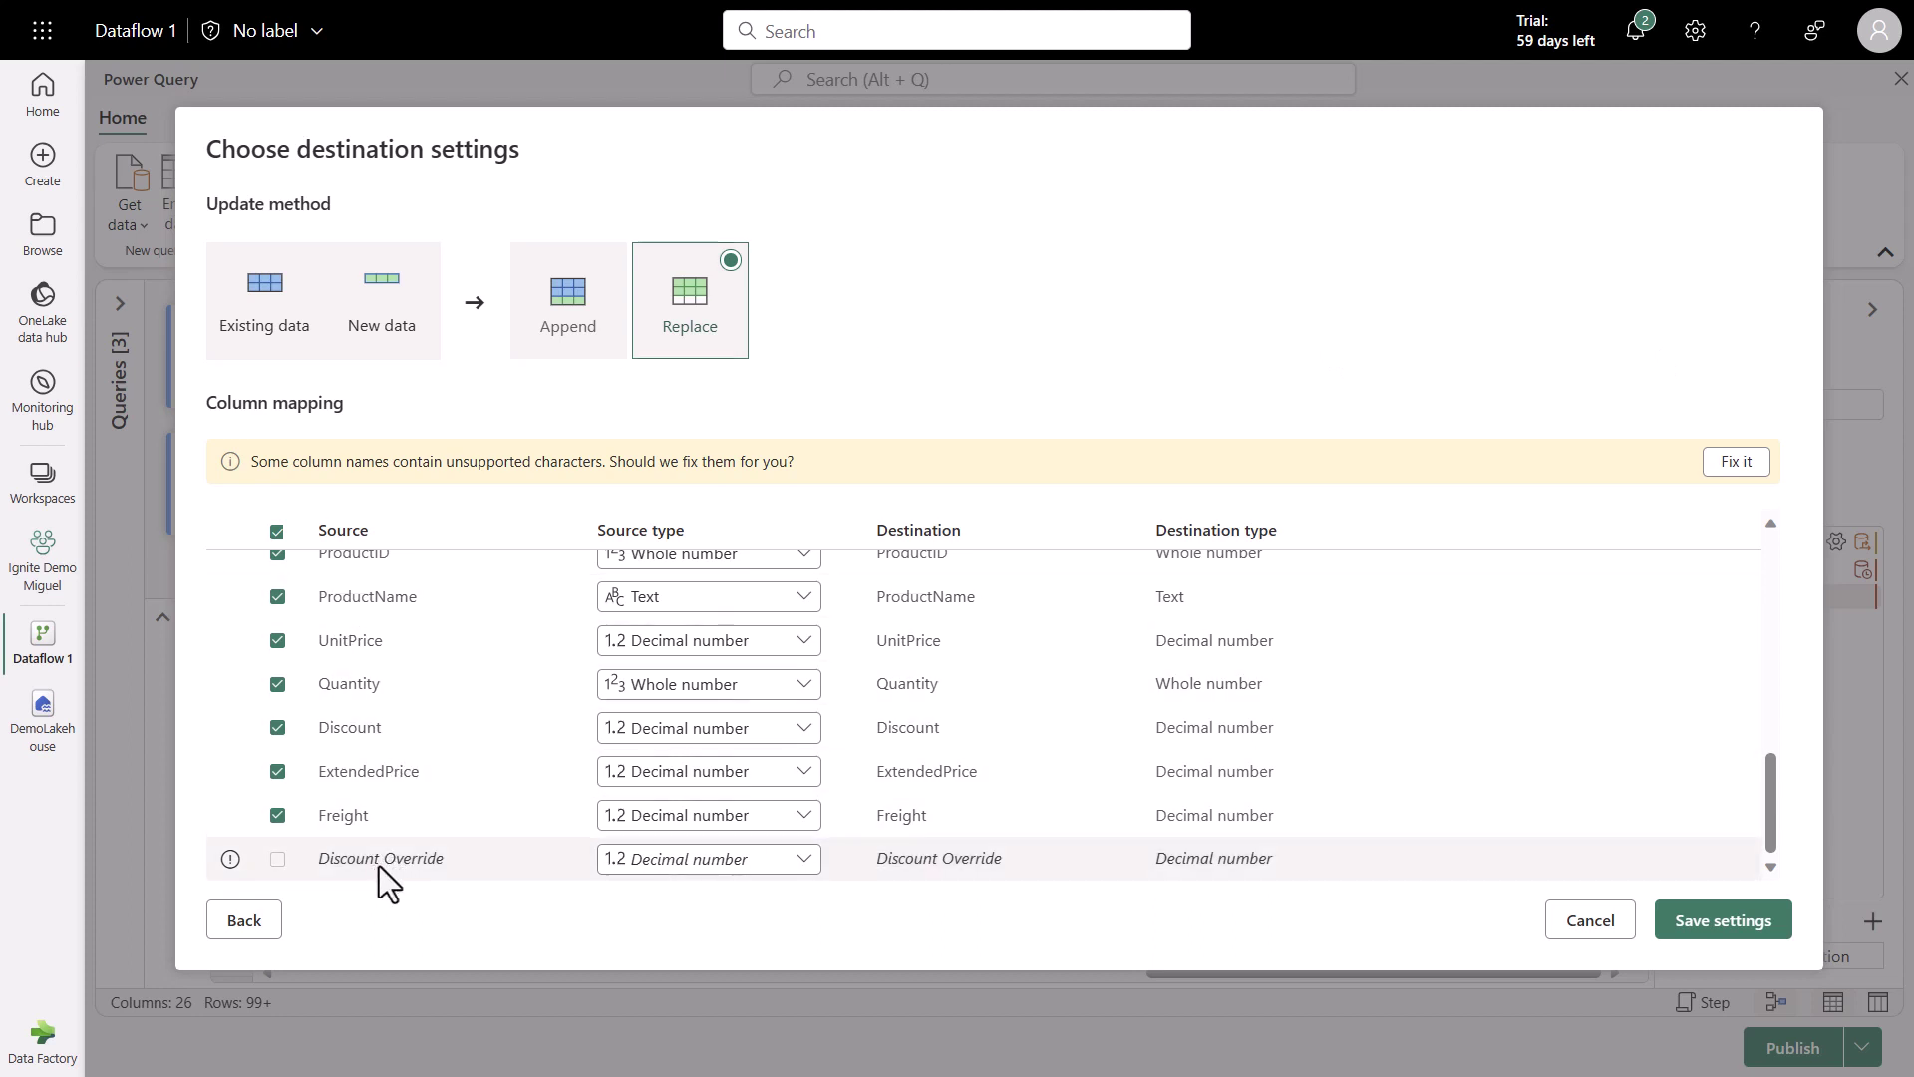
{"action": "left_click", "coordinate": [1736, 461]}
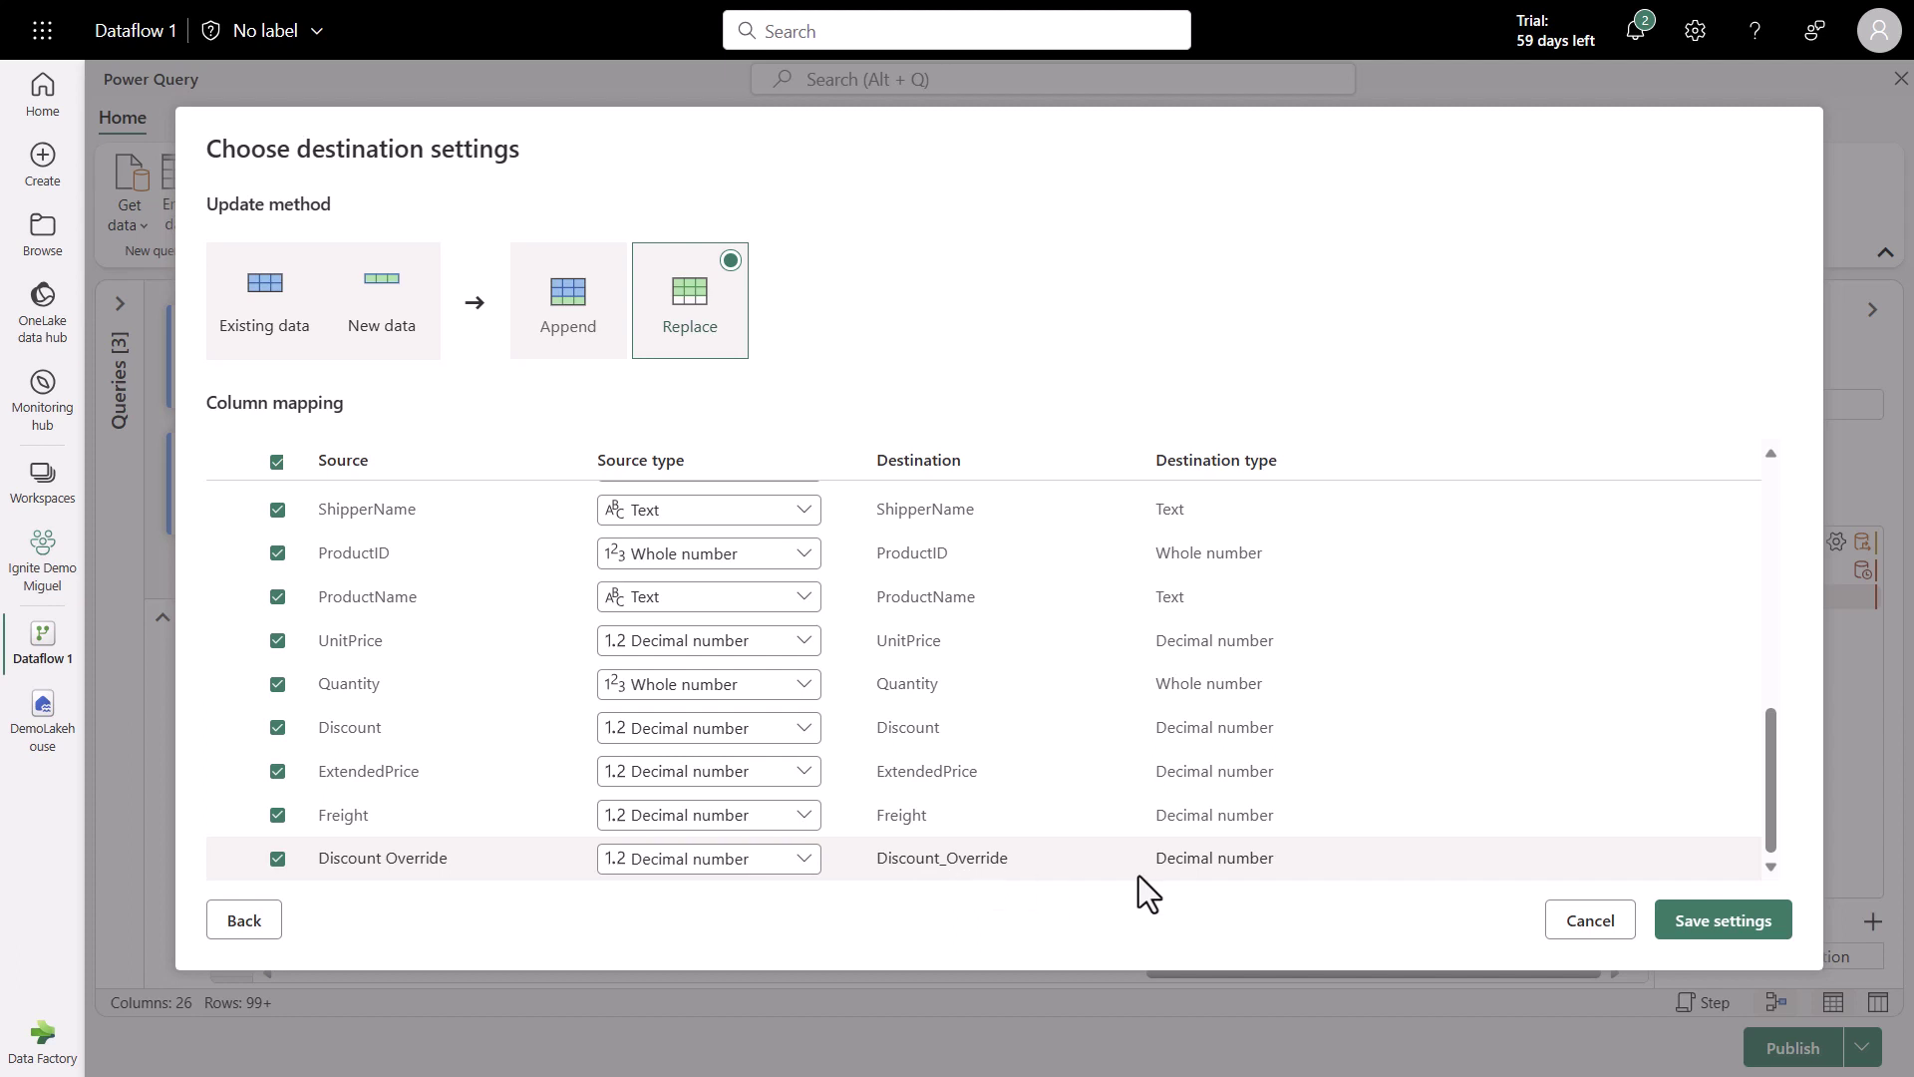
{"action": "left_click_drag", "start_coordinate": [1773, 788], "coordinate": [1754, 416]}
{"action": "scroll", "coordinate": [1737, 718], "scroll_direction": "down", "scroll_amount": 10}
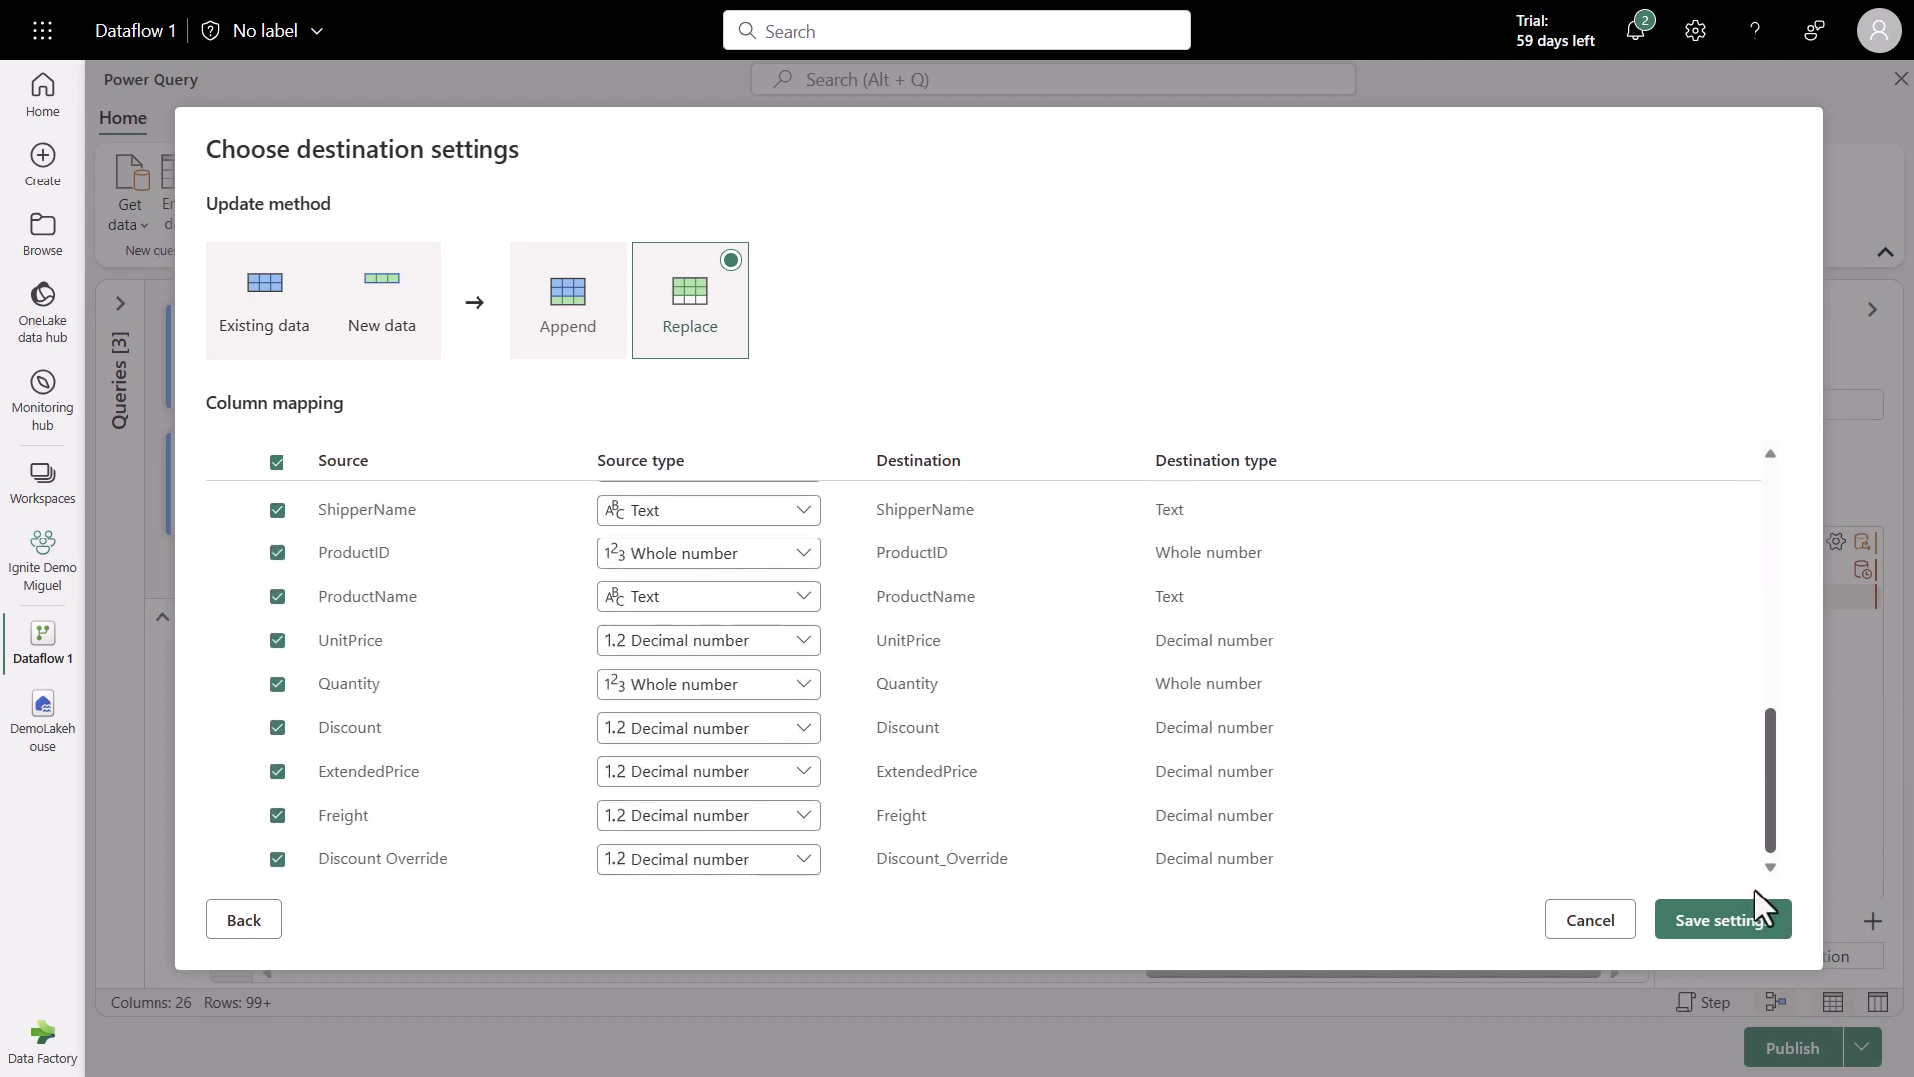
{"action": "left_click", "coordinate": [1747, 941]}
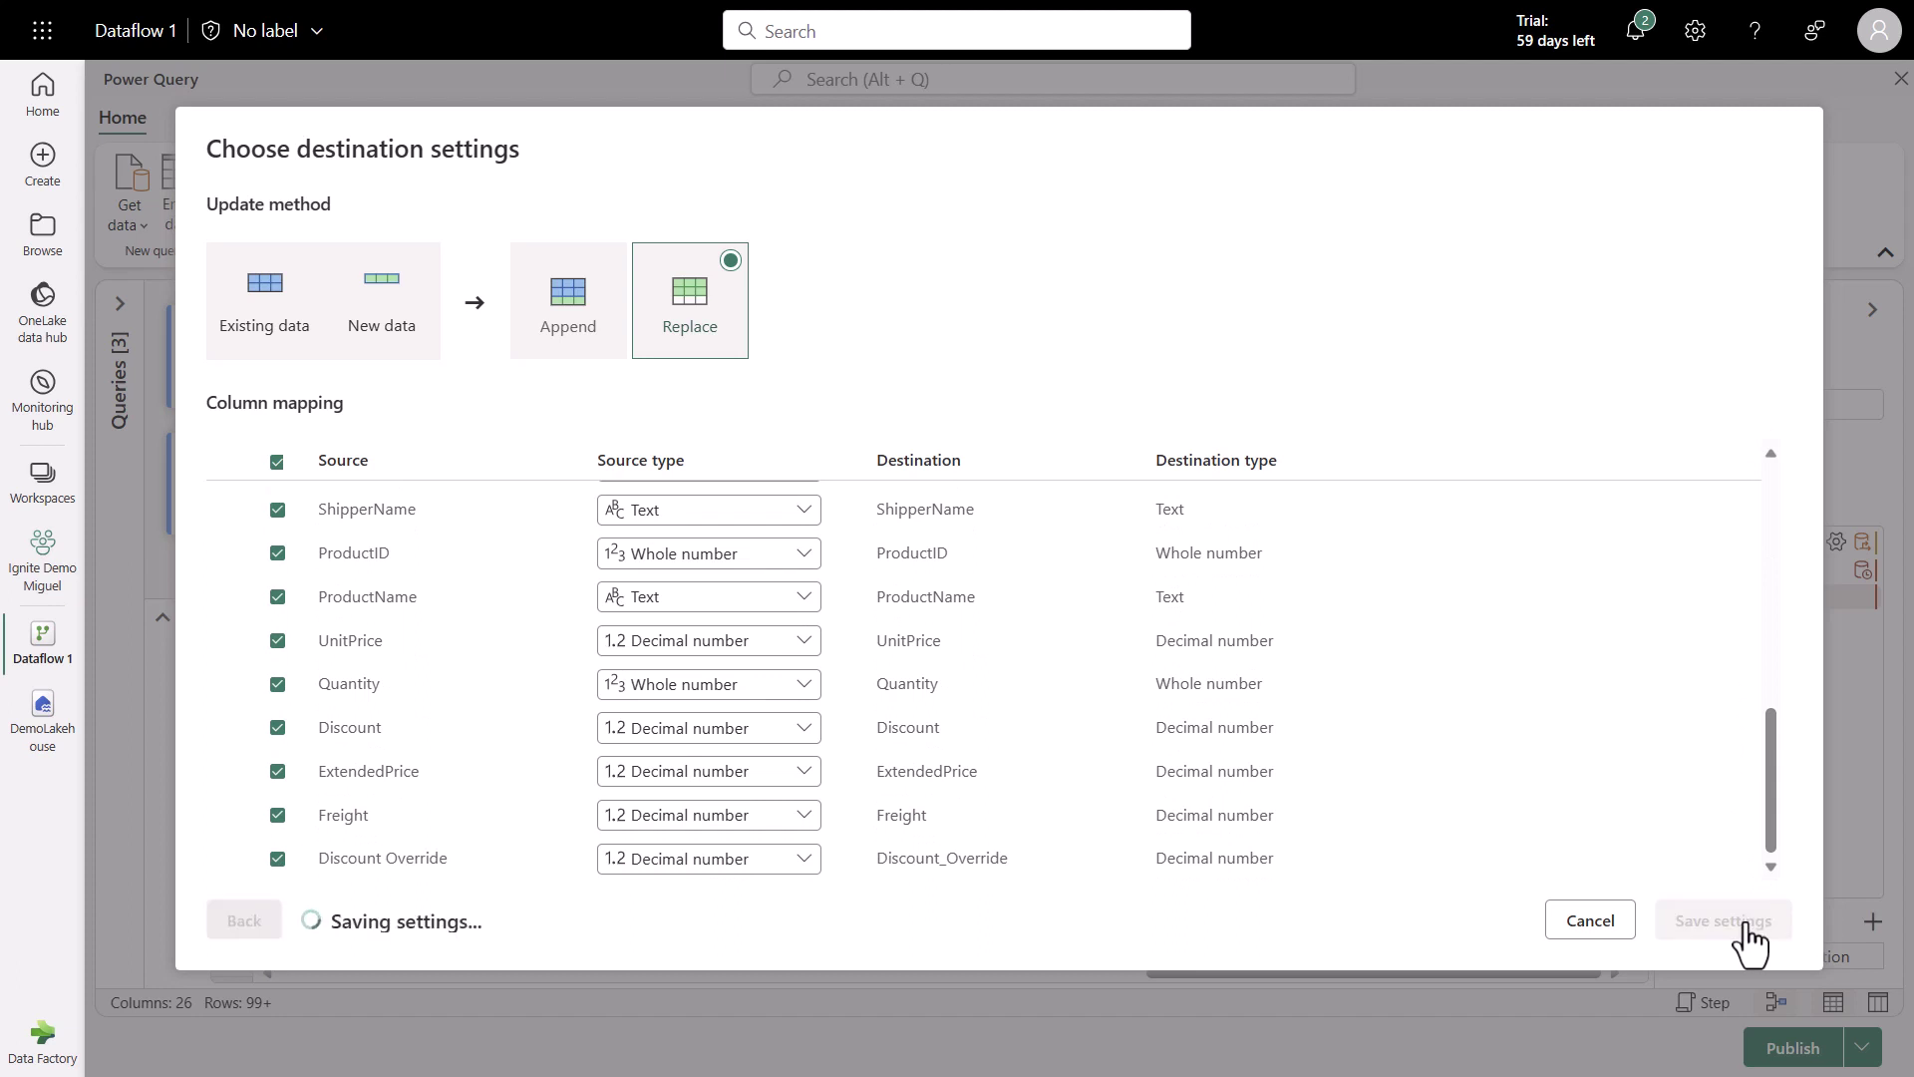